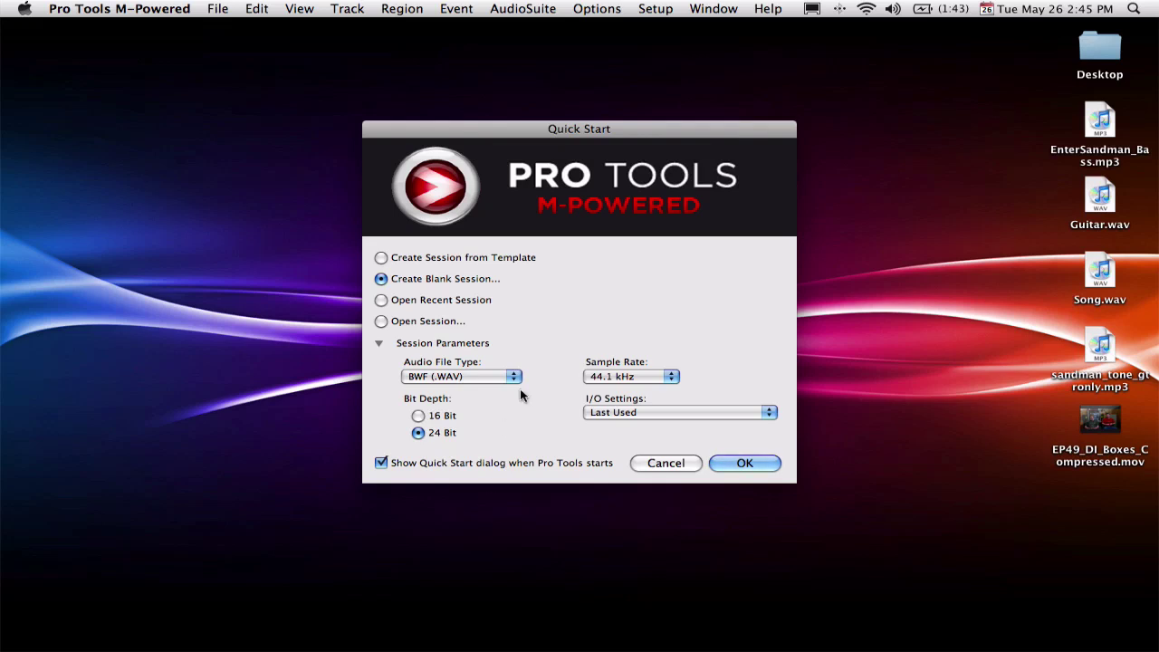
{"action": "left_click", "coordinate": [382, 280]}
{"action": "left_click", "coordinate": [383, 279]}
{"action": "left_click", "coordinate": [448, 376]}
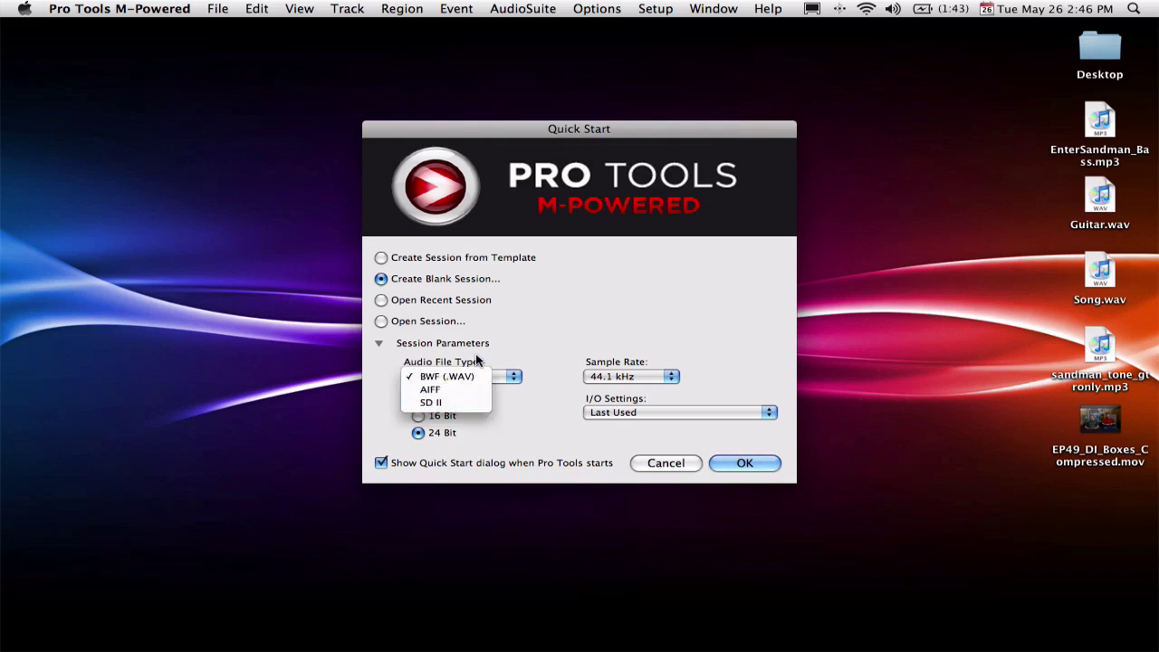
{"action": "left_click", "coordinate": [475, 361]}
{"action": "left_click", "coordinate": [448, 375]}
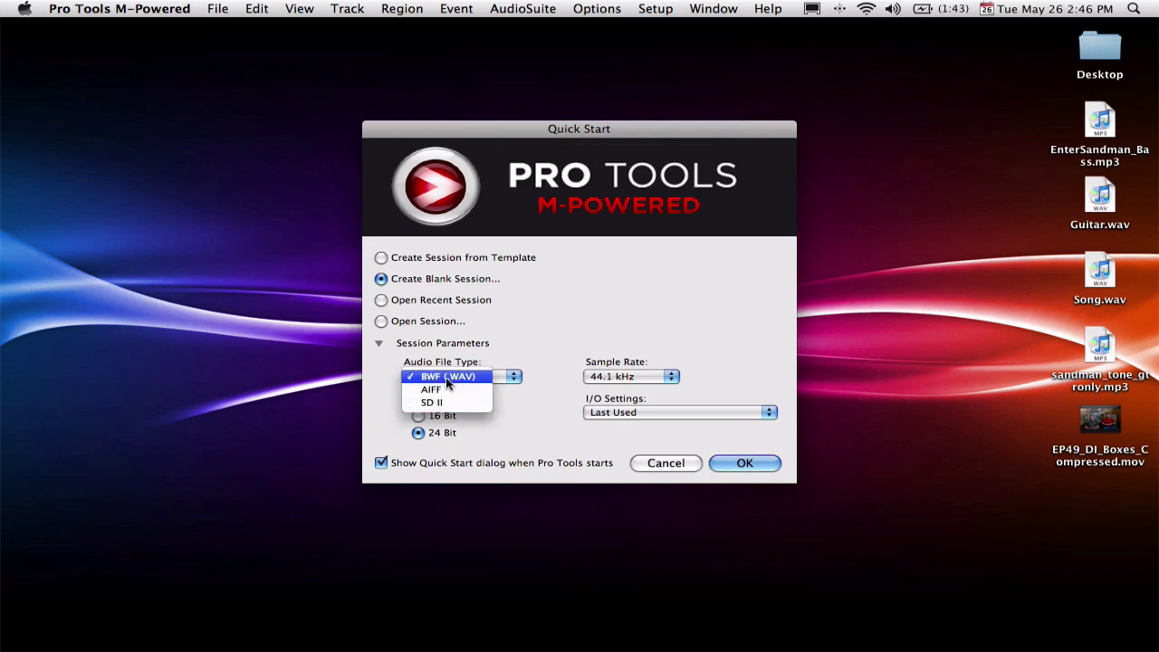
{"action": "left_click", "coordinate": [452, 376]}
{"action": "left_click", "coordinate": [477, 376]}
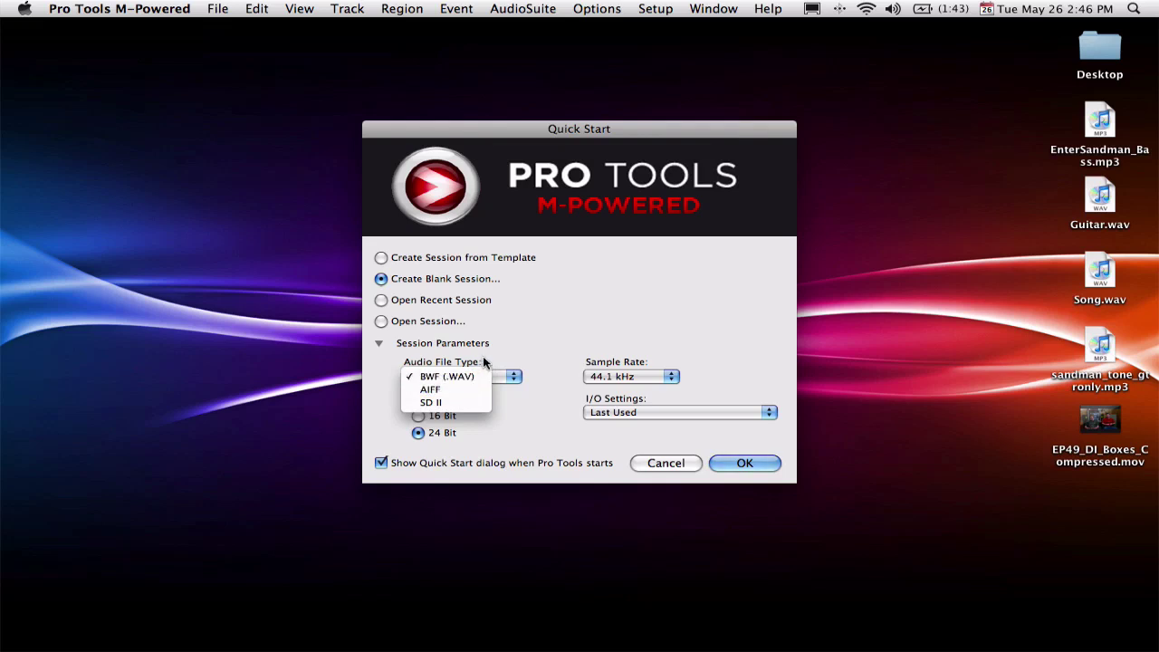
{"action": "left_click", "coordinate": [483, 362]}
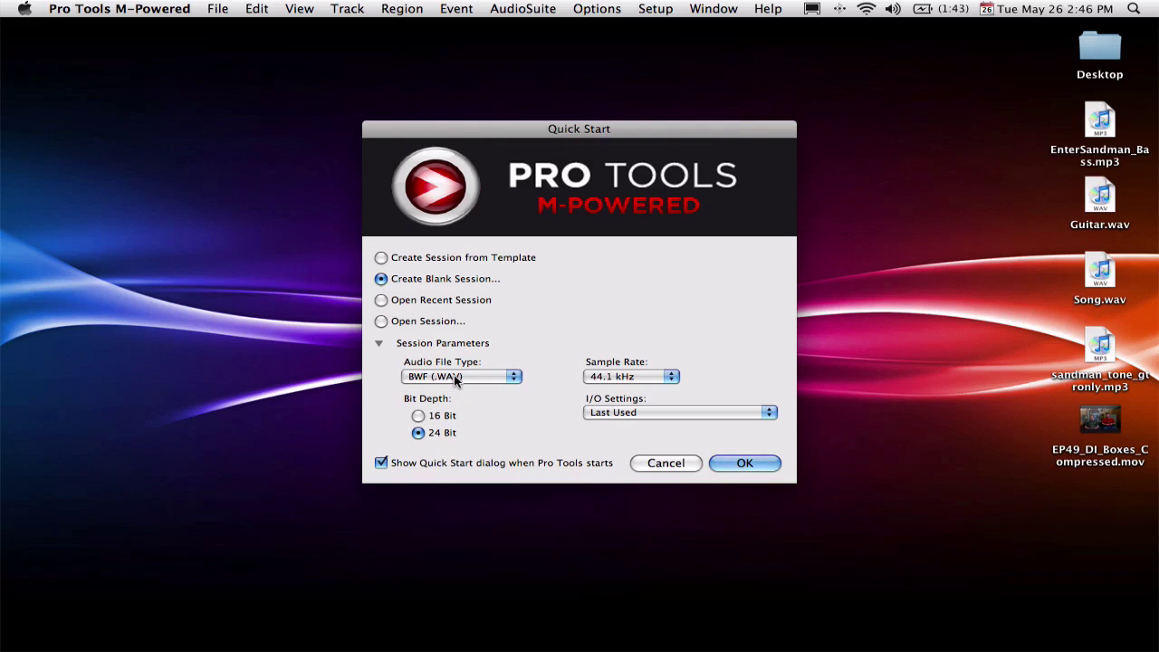
{"action": "left_click", "coordinate": [455, 381]}
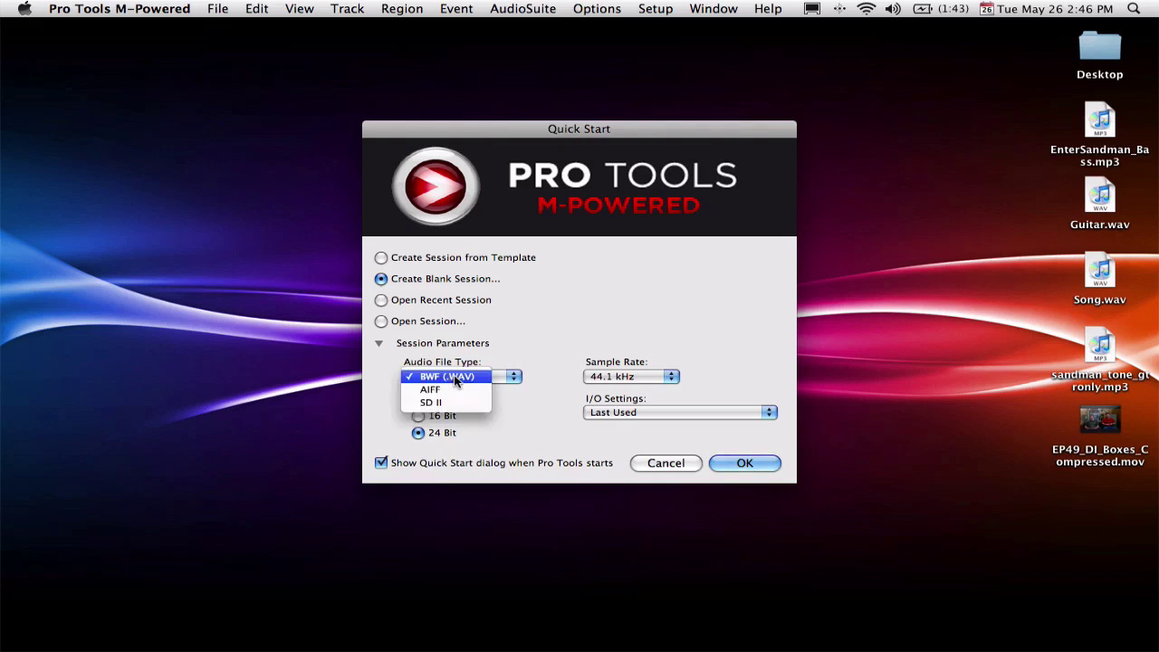
{"action": "left_click", "coordinate": [454, 379]}
{"action": "left_click", "coordinate": [599, 374]}
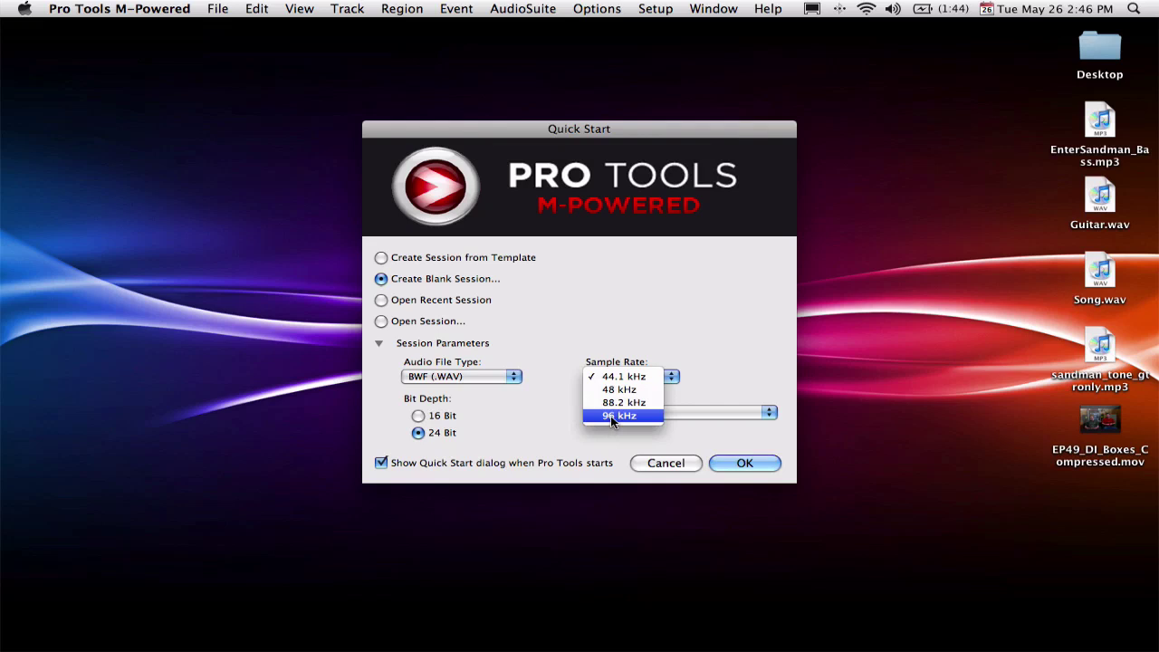
{"action": "left_click", "coordinate": [541, 405]}
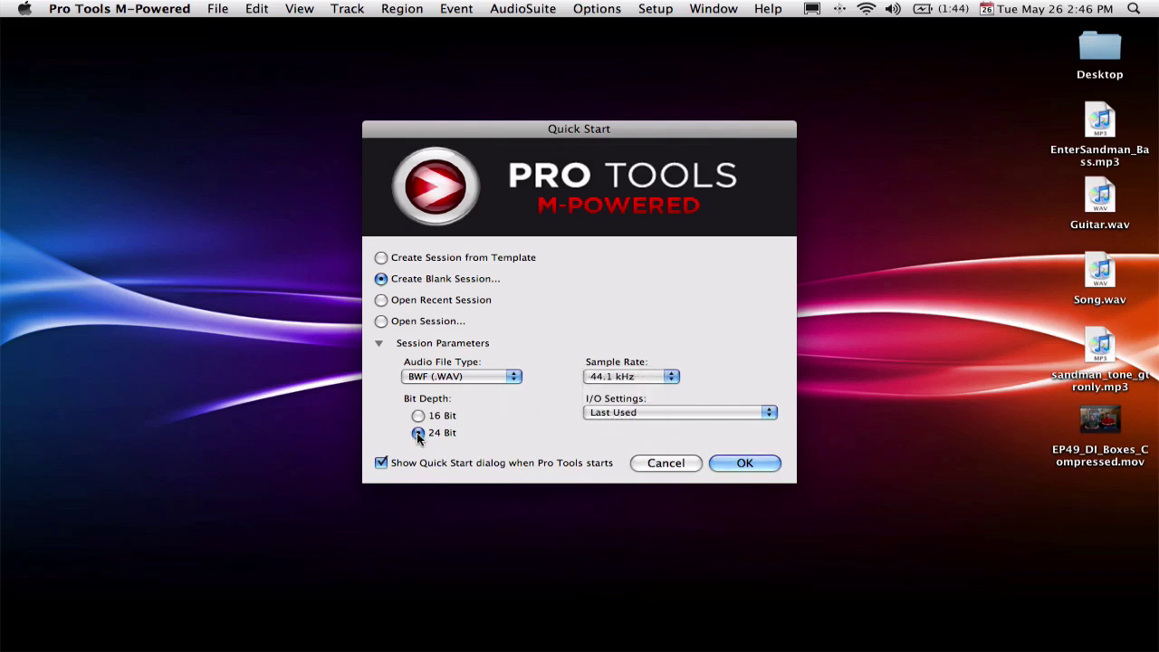
{"action": "left_click", "coordinate": [633, 376]}
{"action": "left_click", "coordinate": [620, 376]}
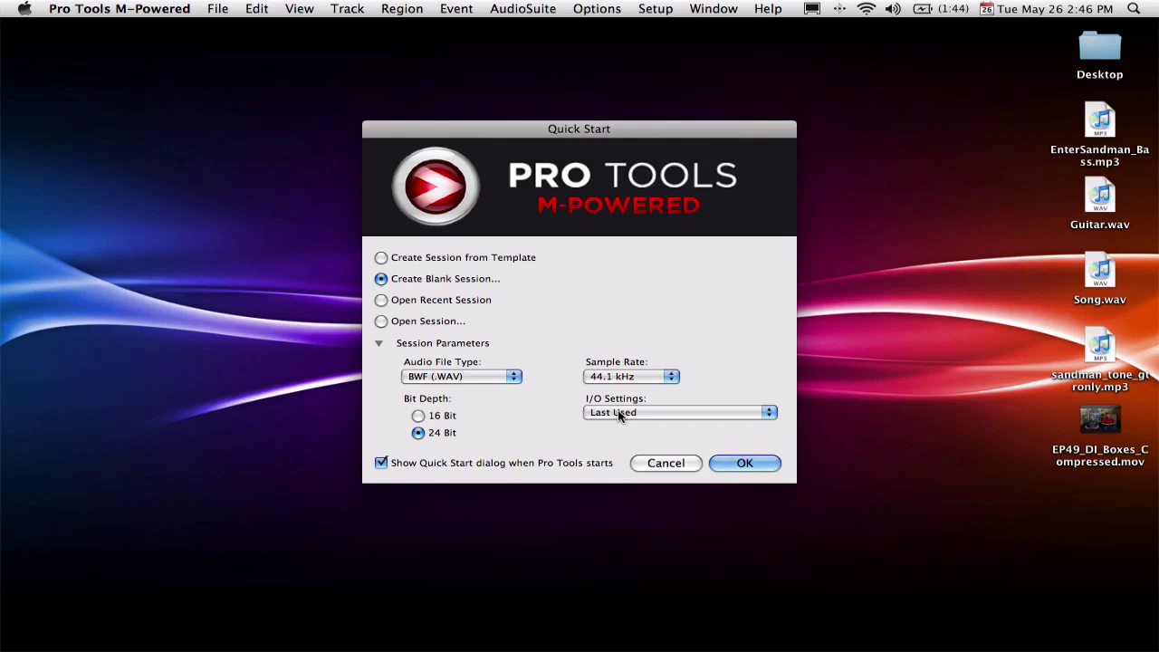
{"action": "left_click", "coordinate": [618, 377]}
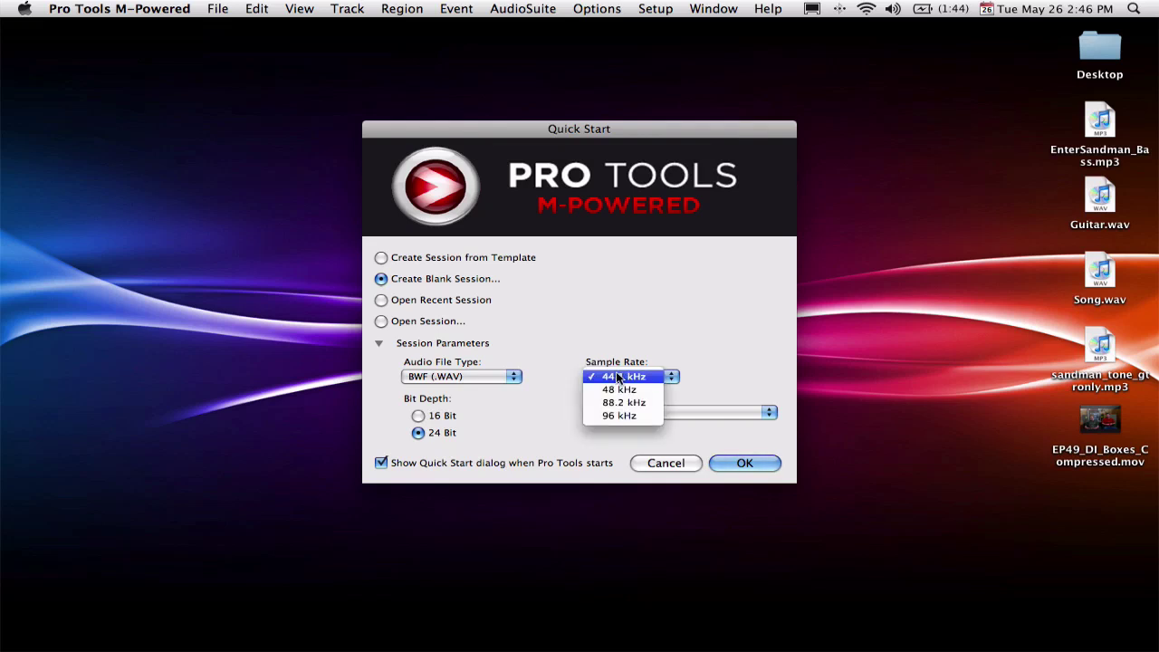
{"action": "left_click", "coordinate": [618, 376]}
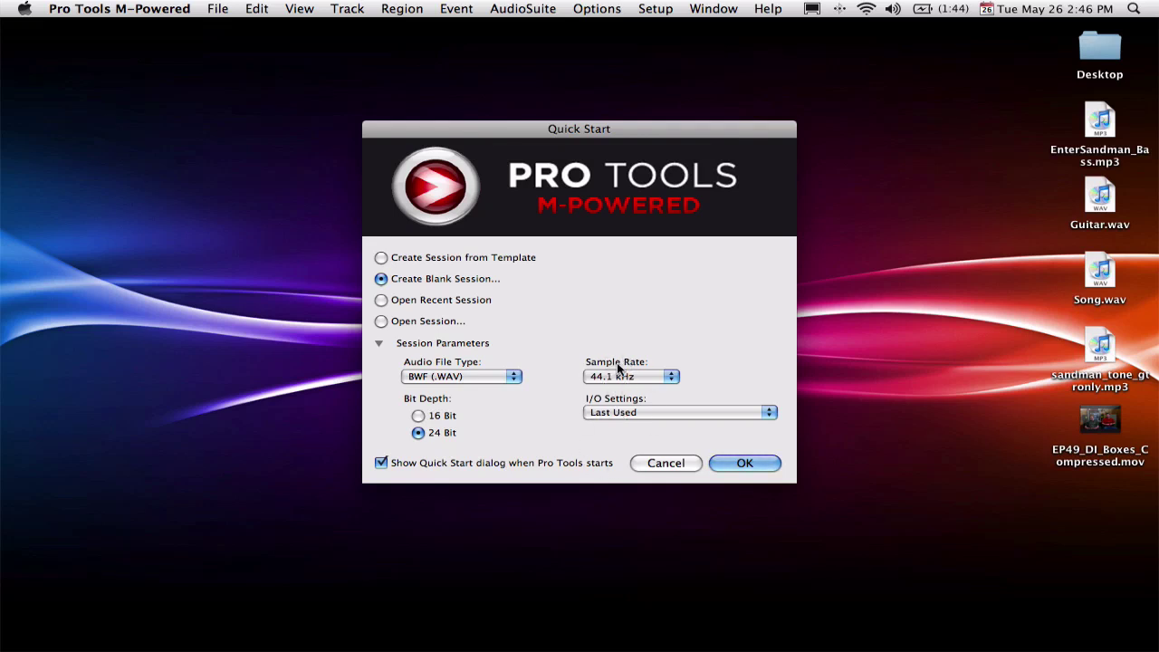
{"action": "left_click", "coordinate": [618, 372]}
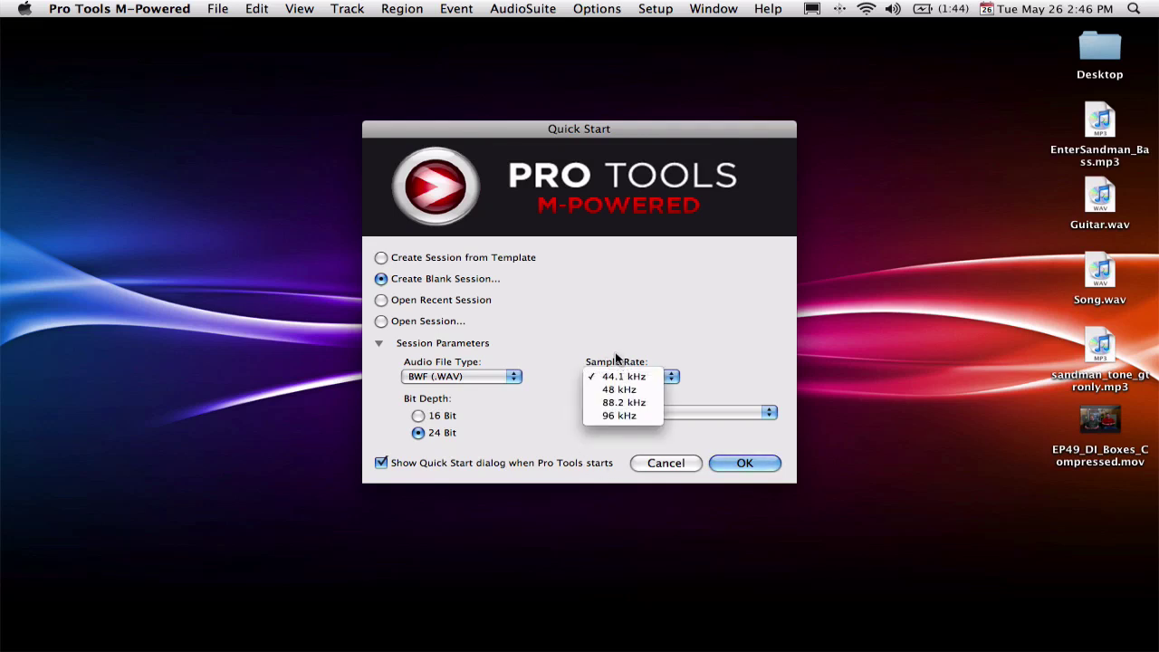
{"action": "left_click", "coordinate": [616, 359]}
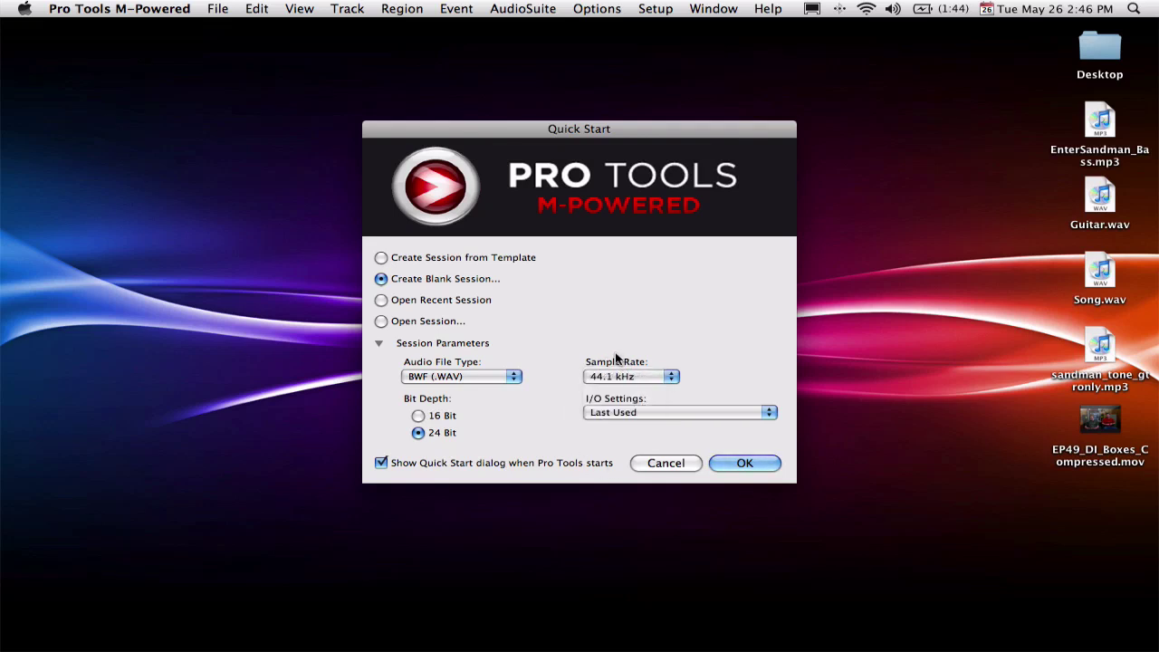
Step: Set the blank session's I/O Settings to Stereo Mix
{"action": "left_click", "coordinate": [624, 408]}
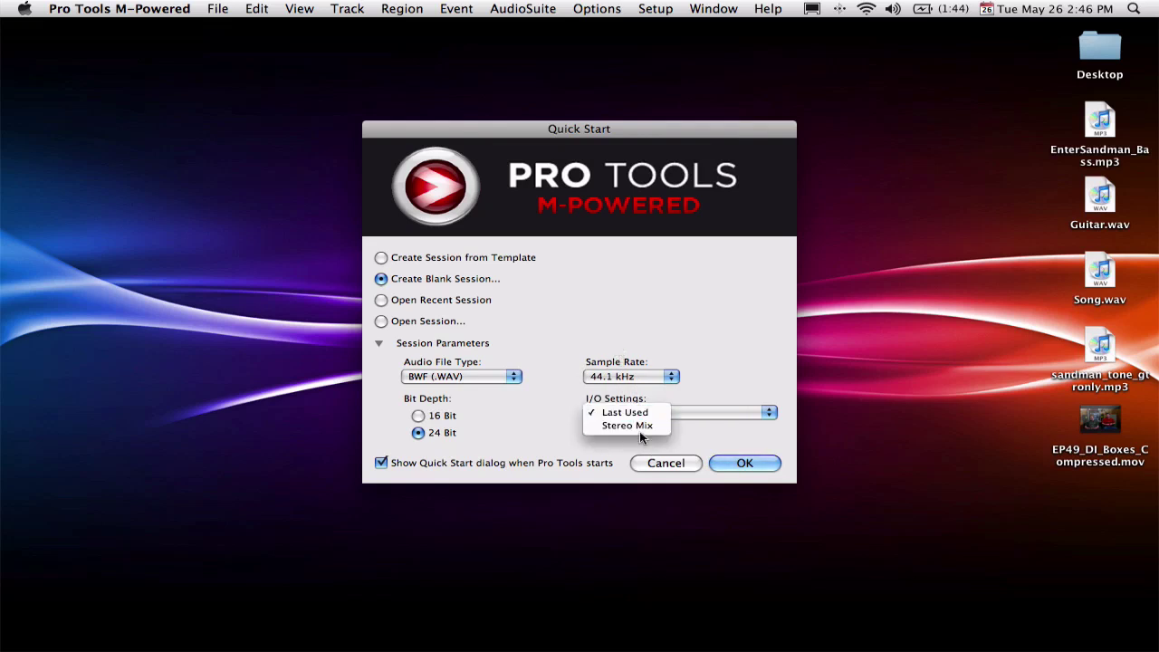
{"action": "left_click", "coordinate": [640, 425]}
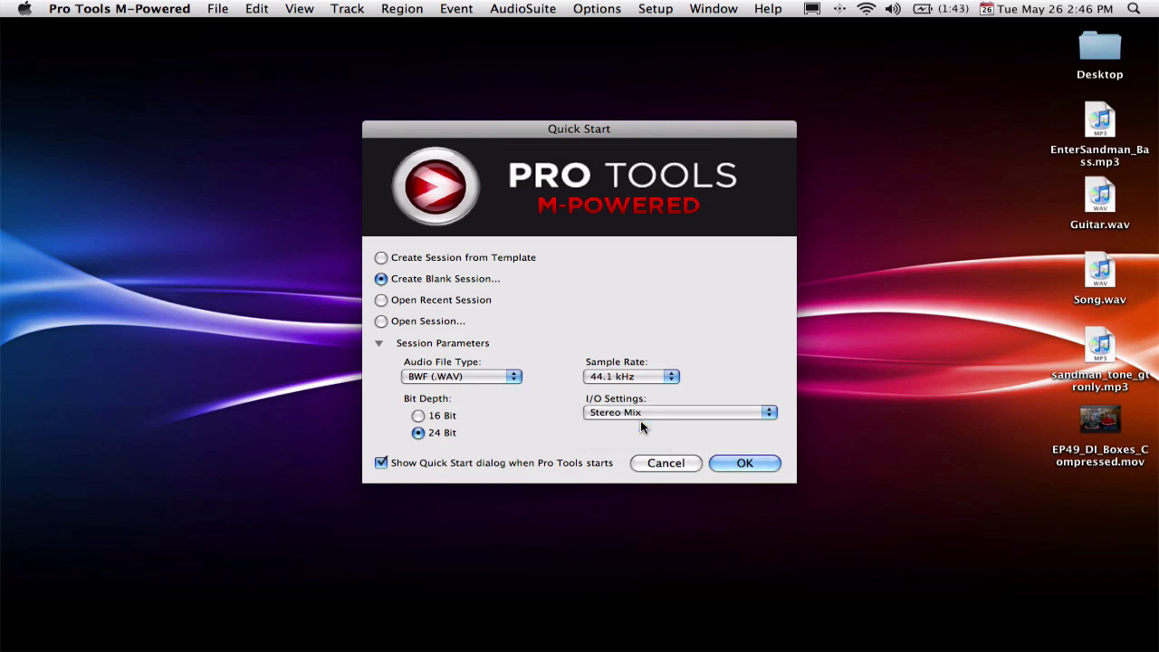
{"action": "left_click", "coordinate": [628, 408]}
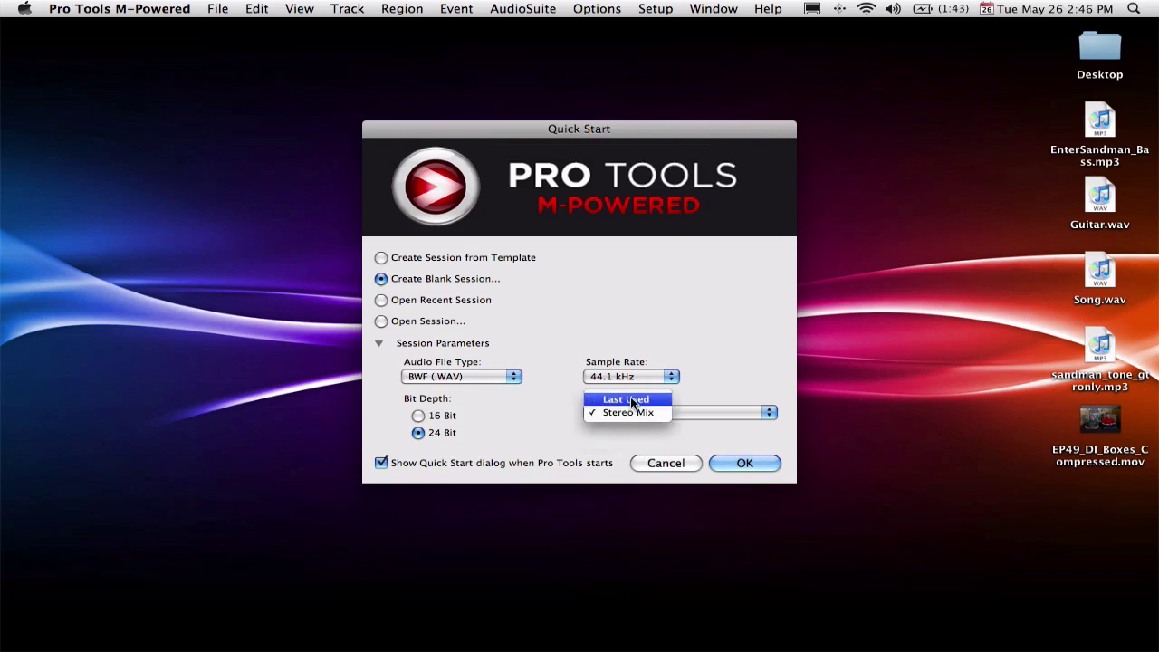
{"action": "left_click", "coordinate": [631, 400]}
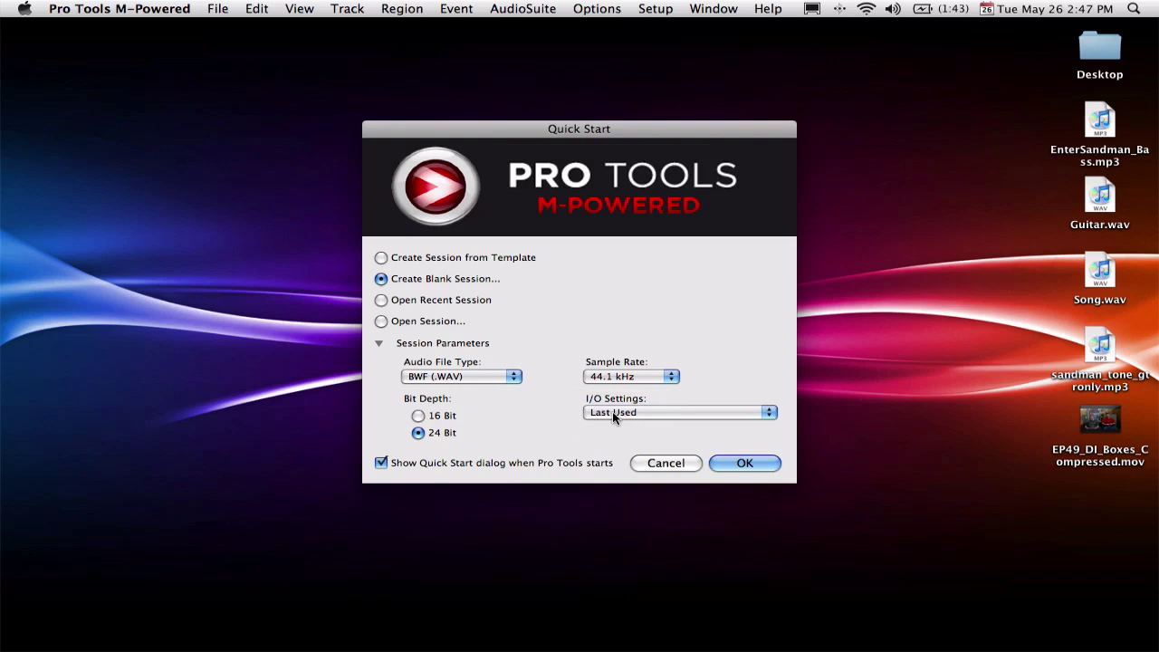
{"action": "left_click", "coordinate": [626, 413]}
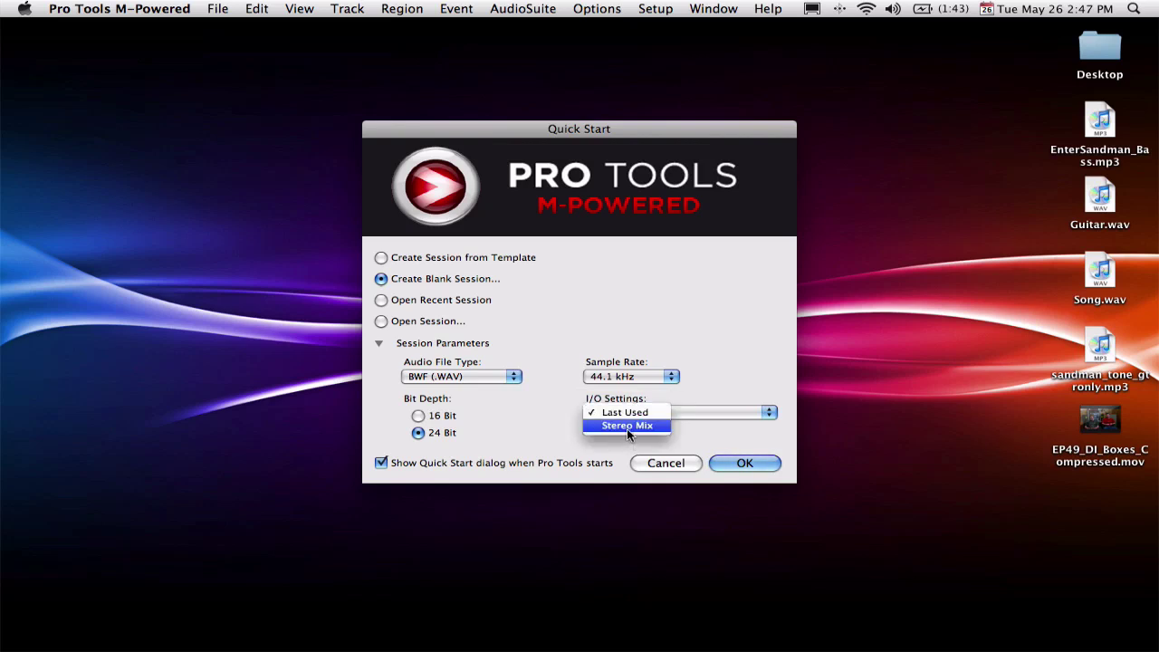
{"action": "left_click", "coordinate": [626, 425]}
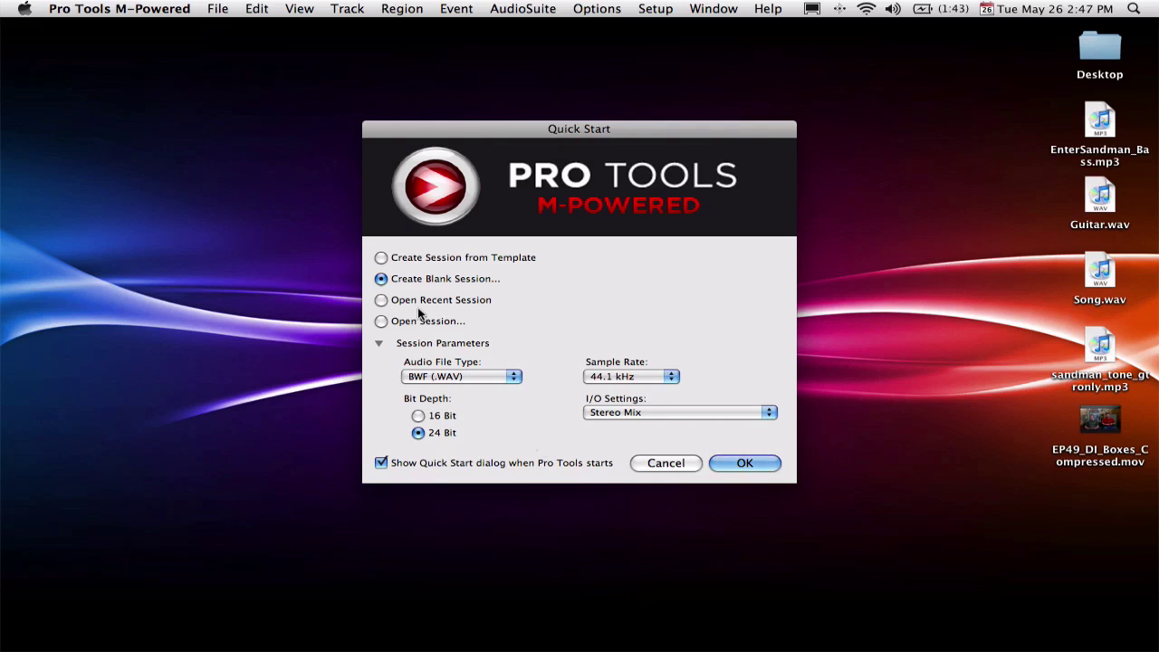
Step: Return to Create Blank Session, keep Stereo Mix I/O and accept the Quick Start dialog
{"action": "left_click", "coordinate": [384, 304]}
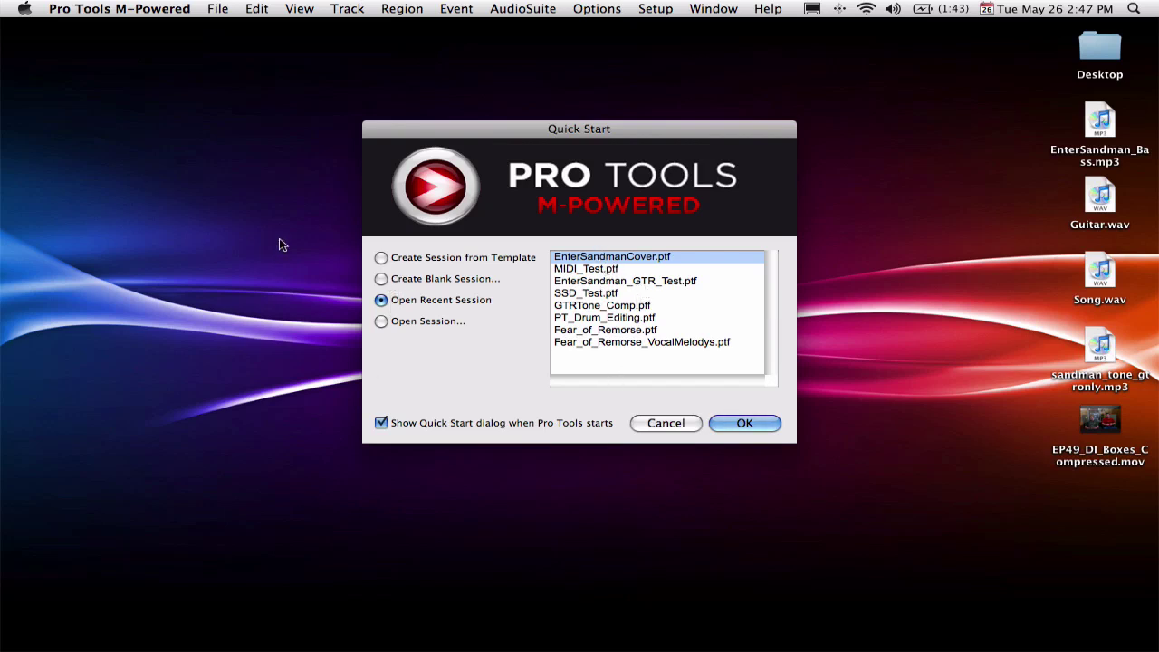
{"action": "left_click", "coordinate": [392, 279]}
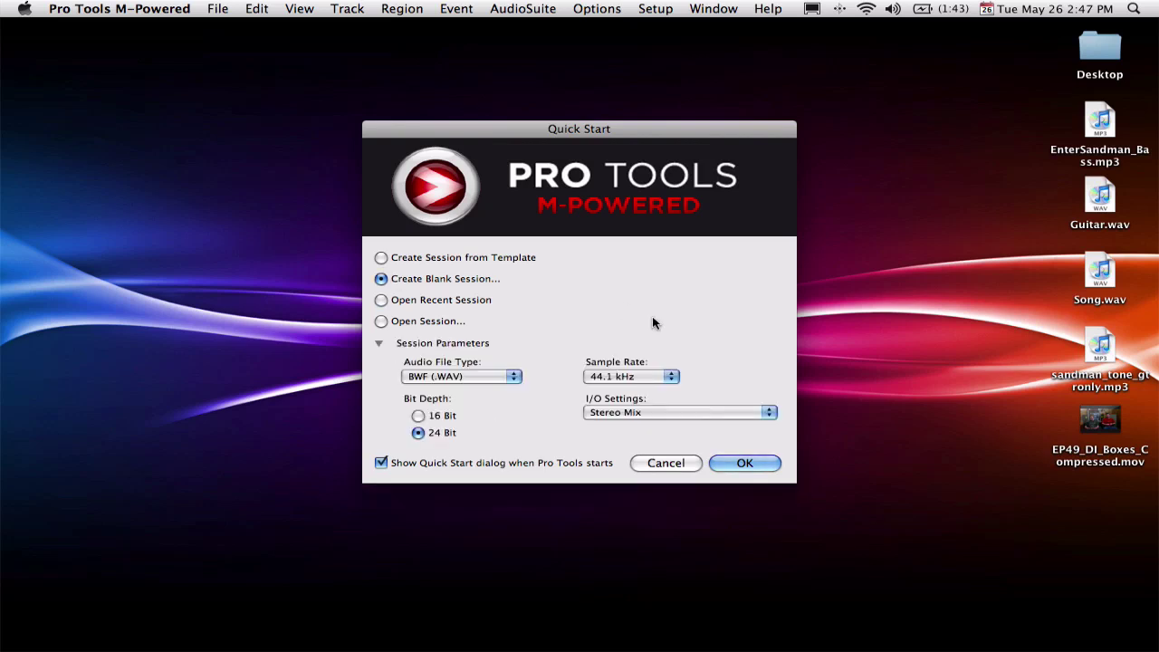
{"action": "left_click", "coordinate": [633, 412]}
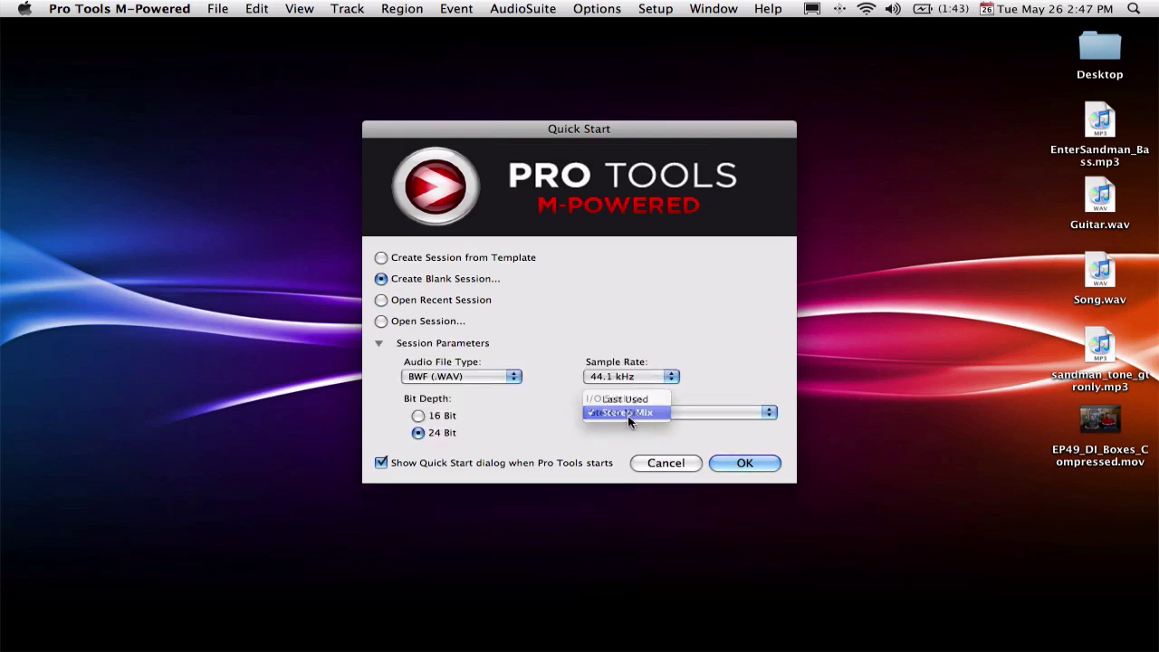
{"action": "left_click", "coordinate": [629, 413]}
{"action": "left_click", "coordinate": [724, 460]}
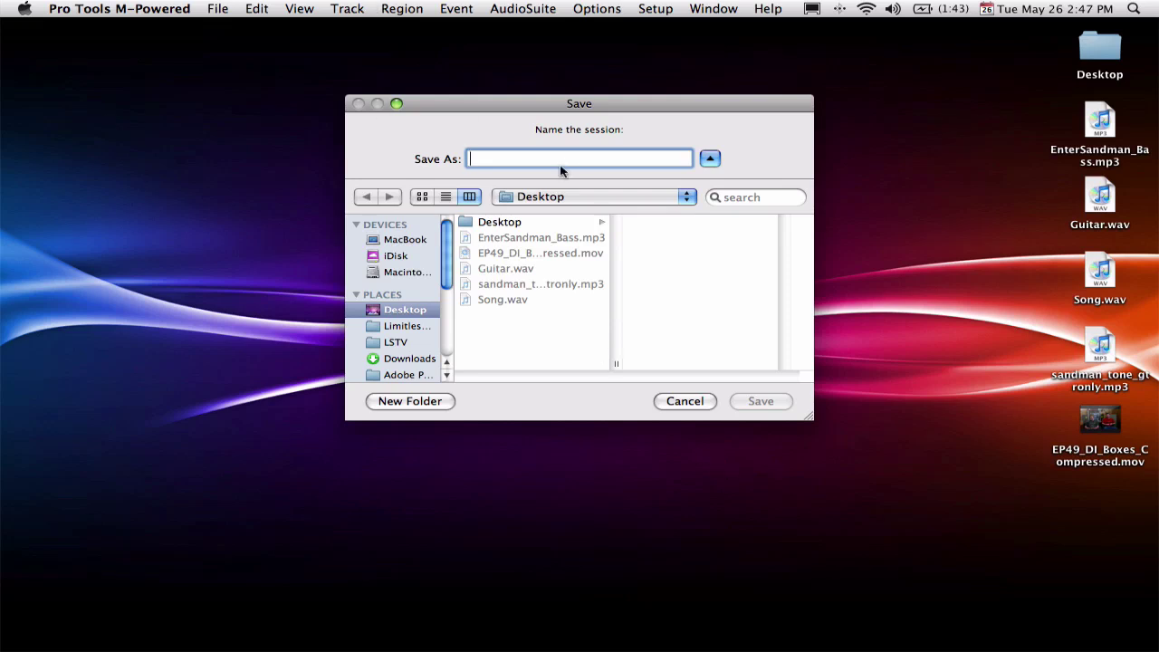
Step: Save the new session as 'Test_Tutorial' on the Desktop
{"action": "scroll", "coordinate": [409, 324], "scroll_direction": "down", "scroll_amount": 3}
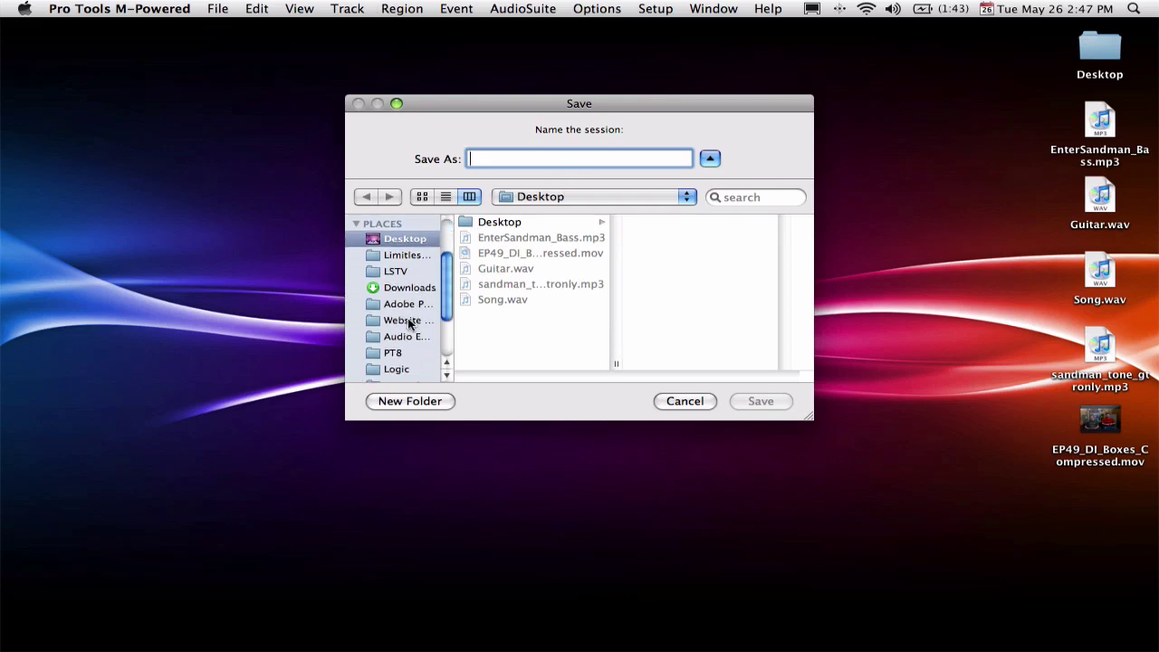
{"action": "scroll", "coordinate": [409, 324], "scroll_direction": "up", "scroll_amount": 3}
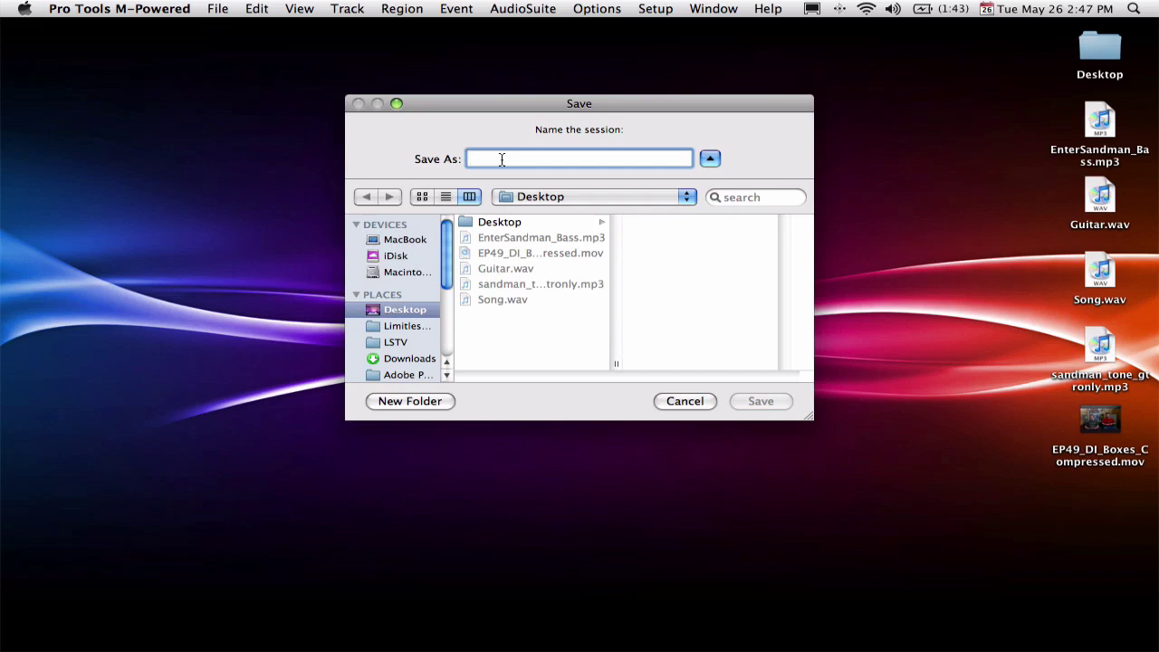
{"action": "type", "text": "Test_"}
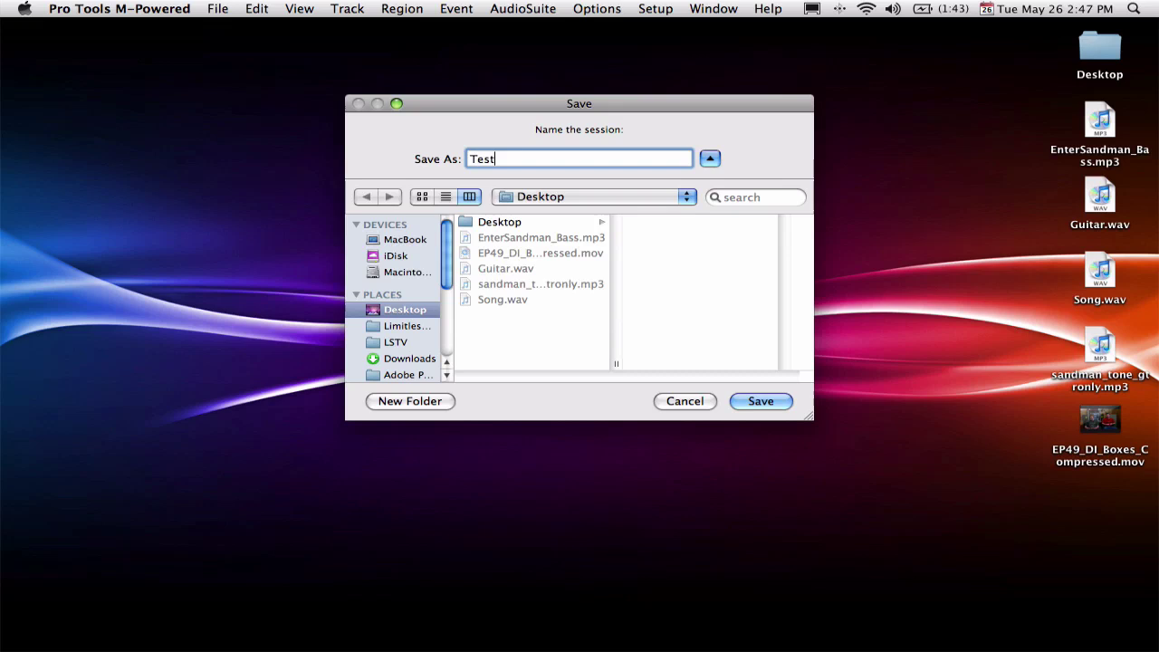
{"action": "type", "text": "Tutorial"}
{"action": "key", "text": "Return"}
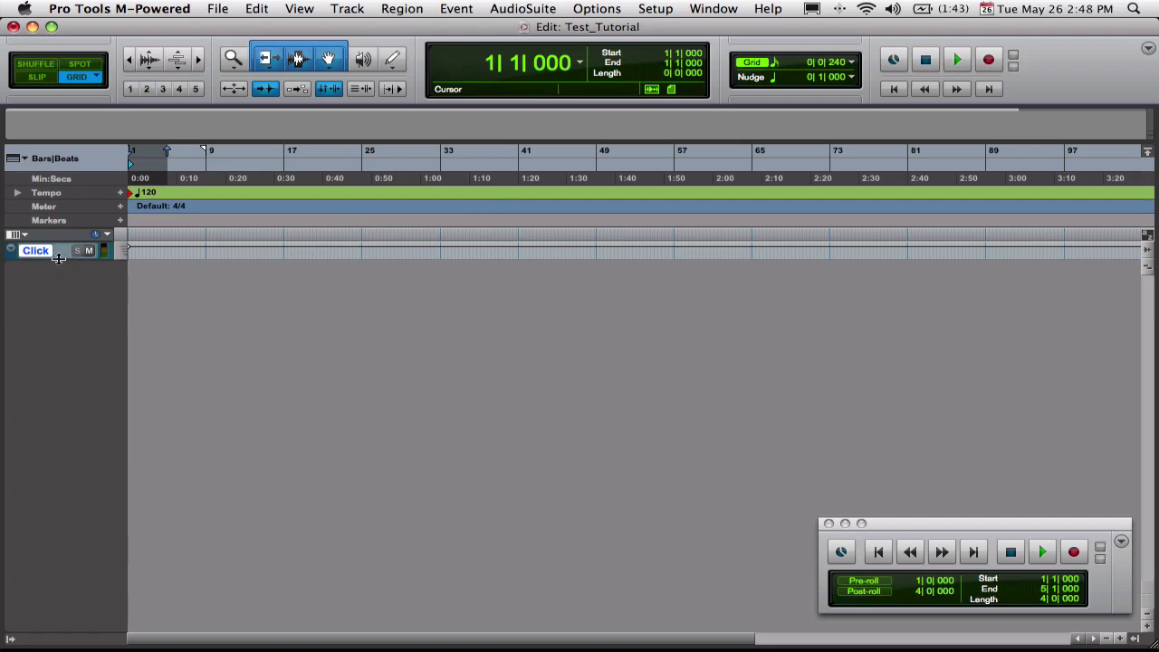
Step: Change the bar 1 tempo marker from 120 to 153 BPM, keeping quarter-note resolution
{"action": "left_click_drag", "start_coordinate": [58, 258], "coordinate": [55, 317]}
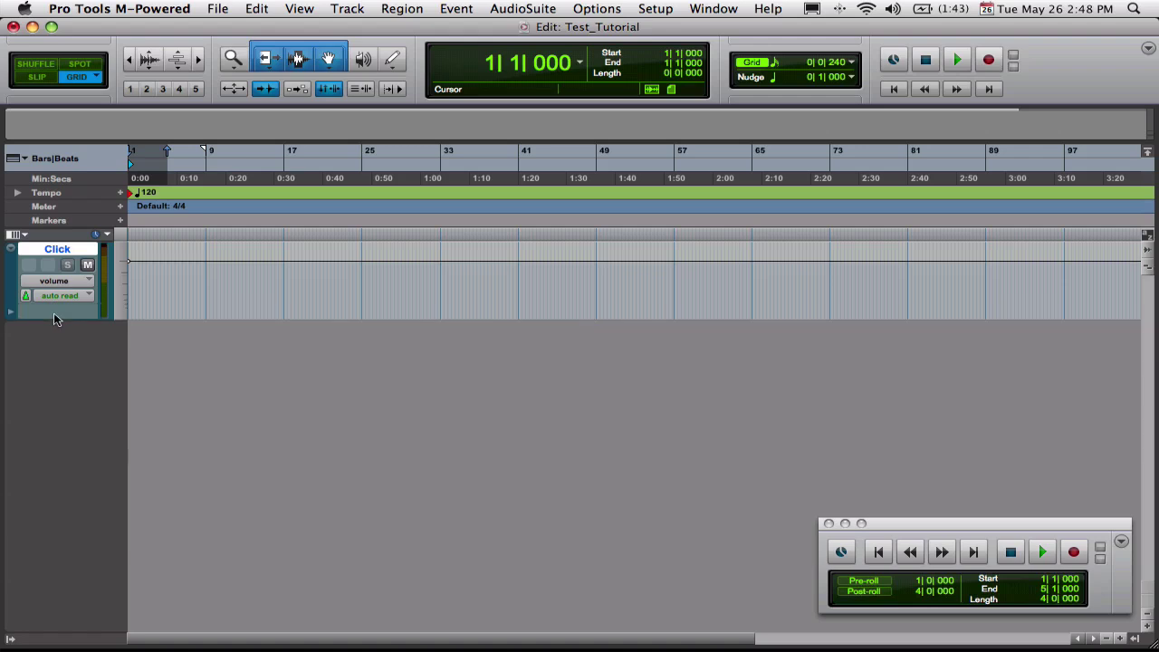
{"action": "double_click", "coordinate": [132, 196]}
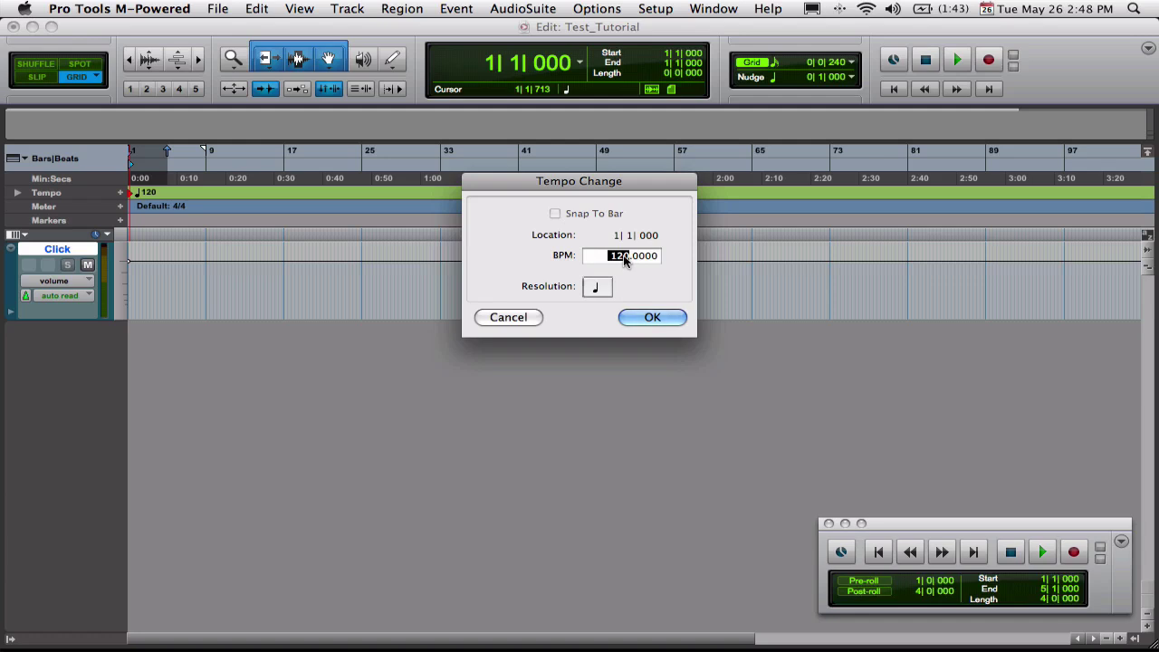
{"action": "key", "text": "BackSpace"}
{"action": "type", "text": "160"}
{"action": "left_click", "coordinate": [597, 288]}
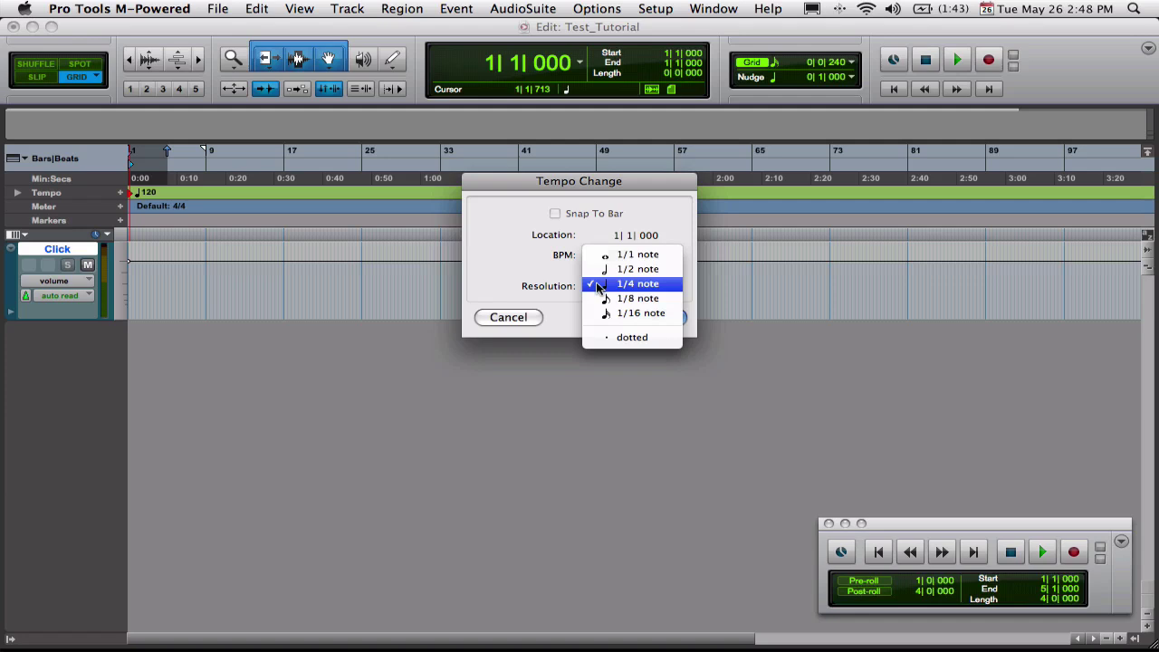
{"action": "left_click", "coordinate": [520, 281]}
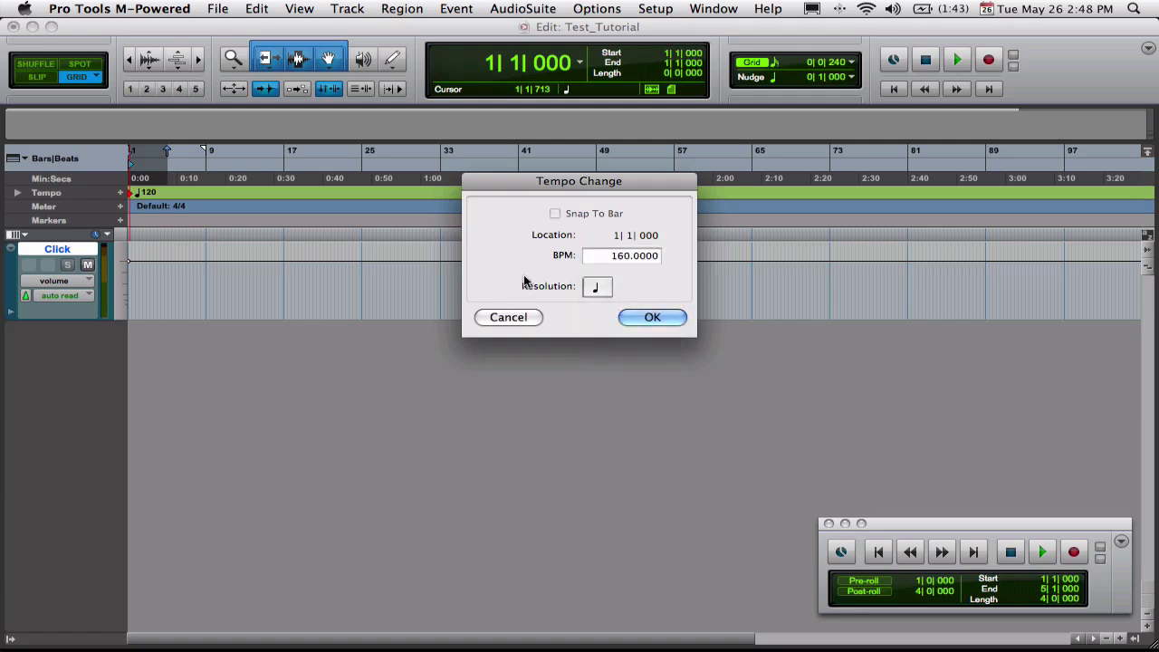
{"action": "left_click", "coordinate": [621, 257]}
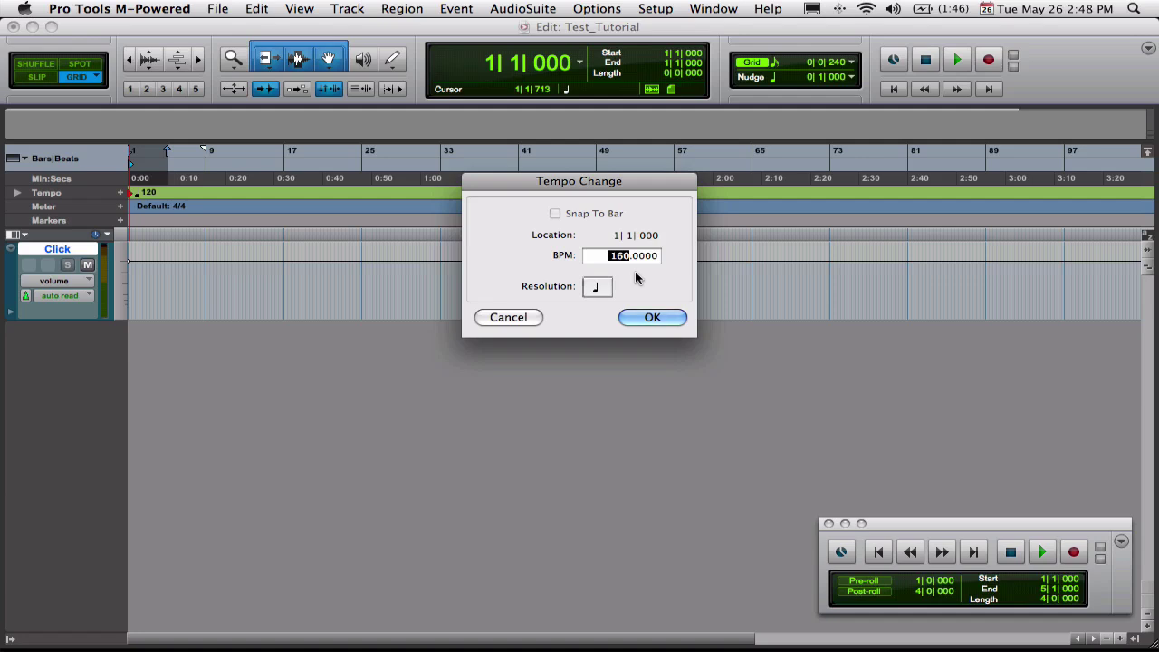
{"action": "type", "text": "171"}
{"action": "key", "text": "Down"}
{"action": "key", "text": "Down"}
{"action": "key", "text": "Down"}
{"action": "key", "text": "Down"}
{"action": "key", "text": "Down"}
{"action": "key", "text": "Down"}
{"action": "key", "text": "Down"}
{"action": "key", "text": "Down"}
{"action": "key", "text": "Down"}
{"action": "key", "text": "Down"}
{"action": "key", "text": "Down"}
{"action": "key", "text": "Down"}
{"action": "key", "text": "Down"}
{"action": "key", "text": "Down"}
{"action": "key", "text": "Down"}
{"action": "key", "text": "Down"}
{"action": "key", "text": "Down"}
{"action": "key", "text": "Down"}
{"action": "left_click", "coordinate": [652, 317]}
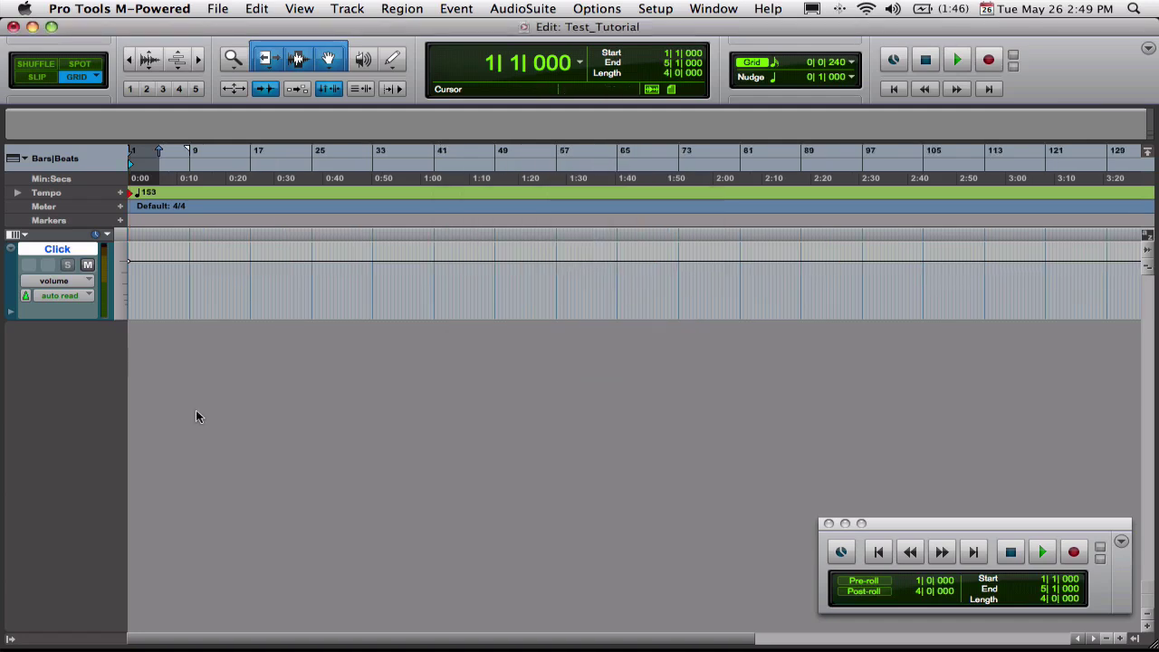
Step: Step through zoom presets 1 to 5, then return to preset 1 showing bars 1–49
{"action": "left_click", "coordinate": [130, 87]}
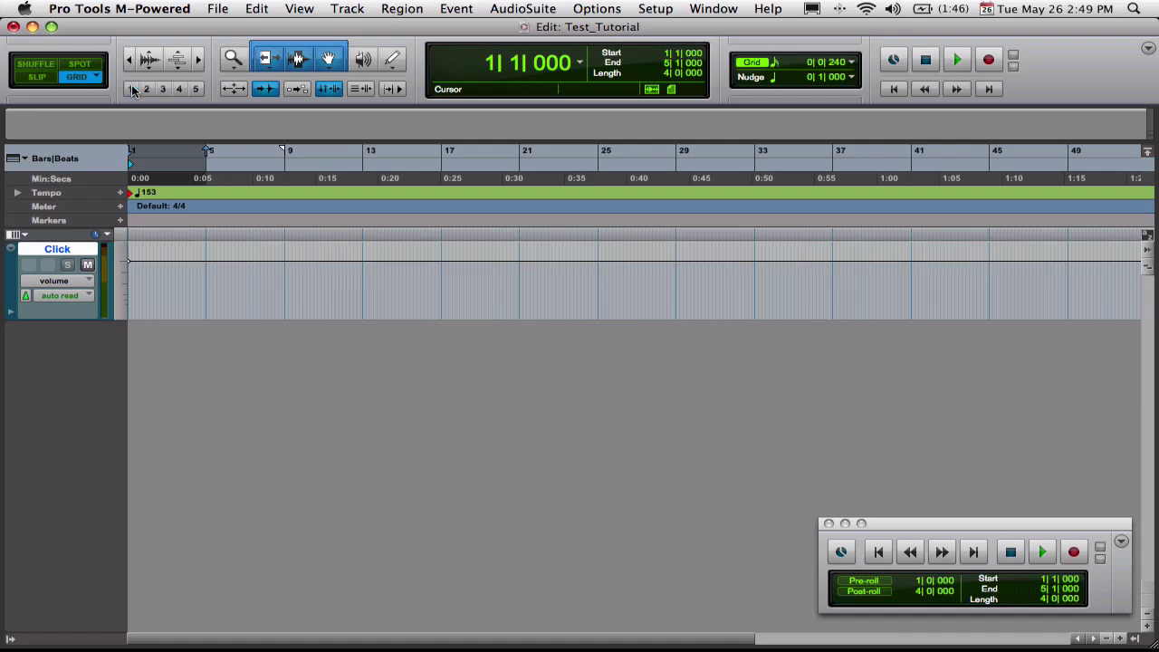
{"action": "left_click", "coordinate": [146, 88]}
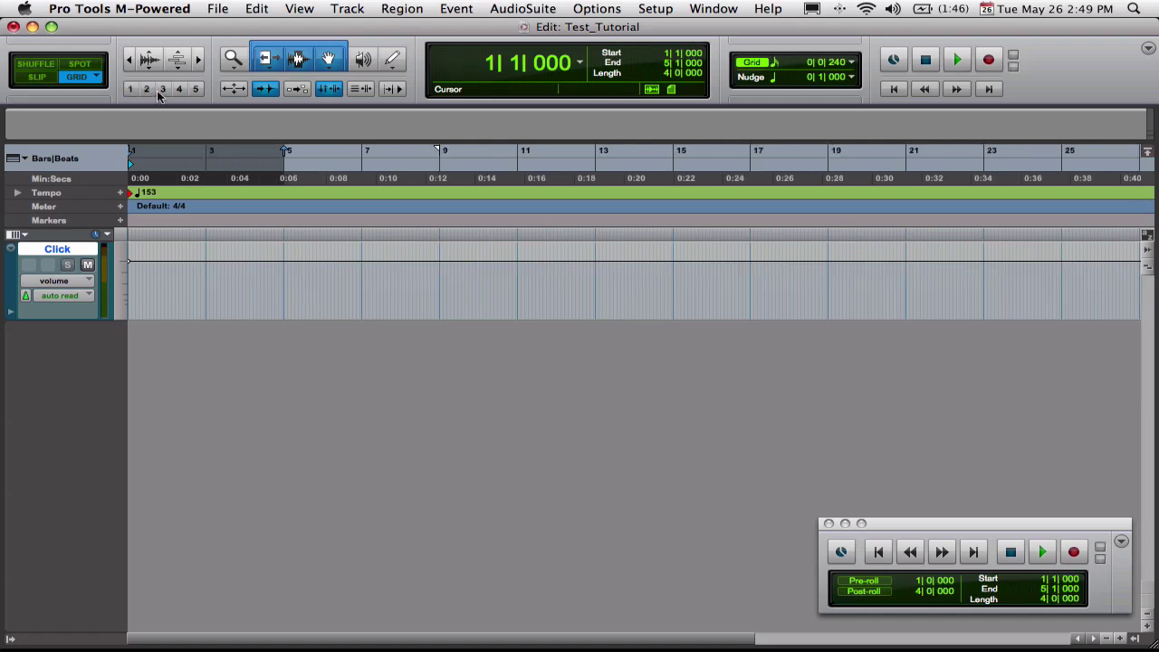
{"action": "left_click", "coordinate": [164, 89]}
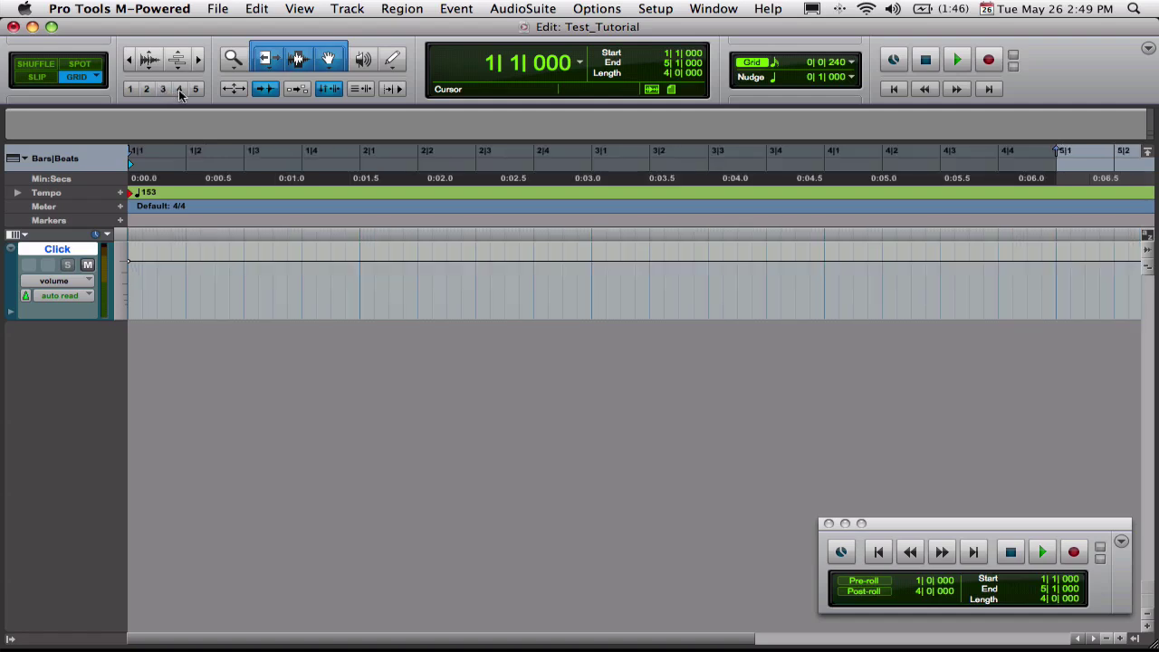
{"action": "left_click", "coordinate": [179, 88]}
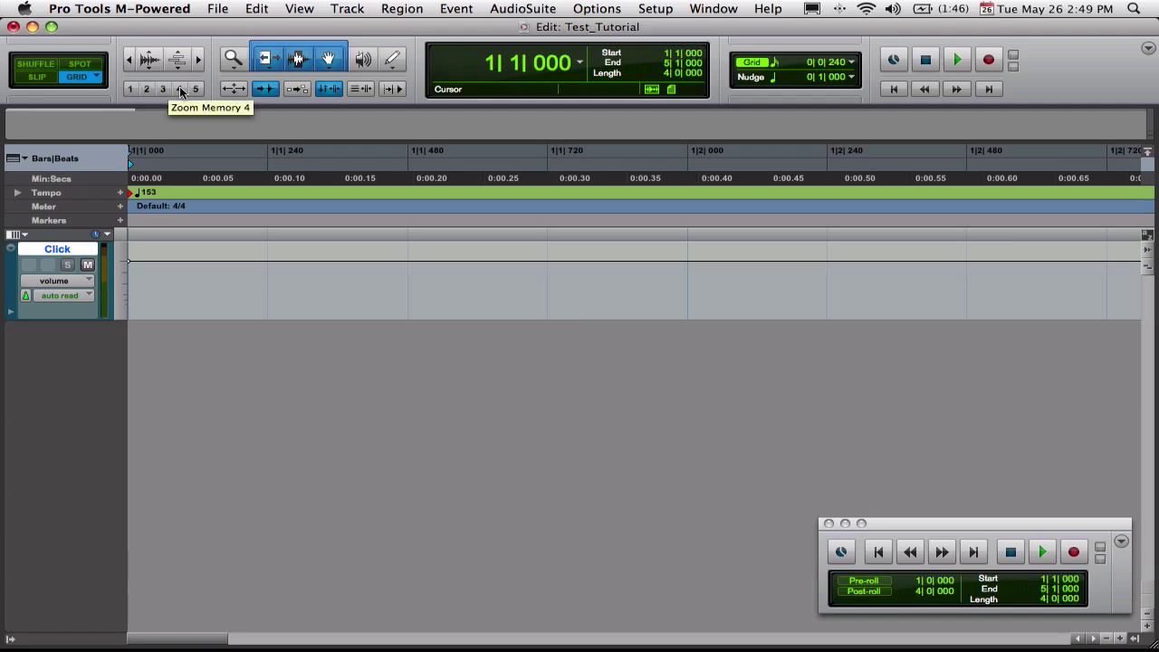
{"action": "left_click", "coordinate": [196, 88]}
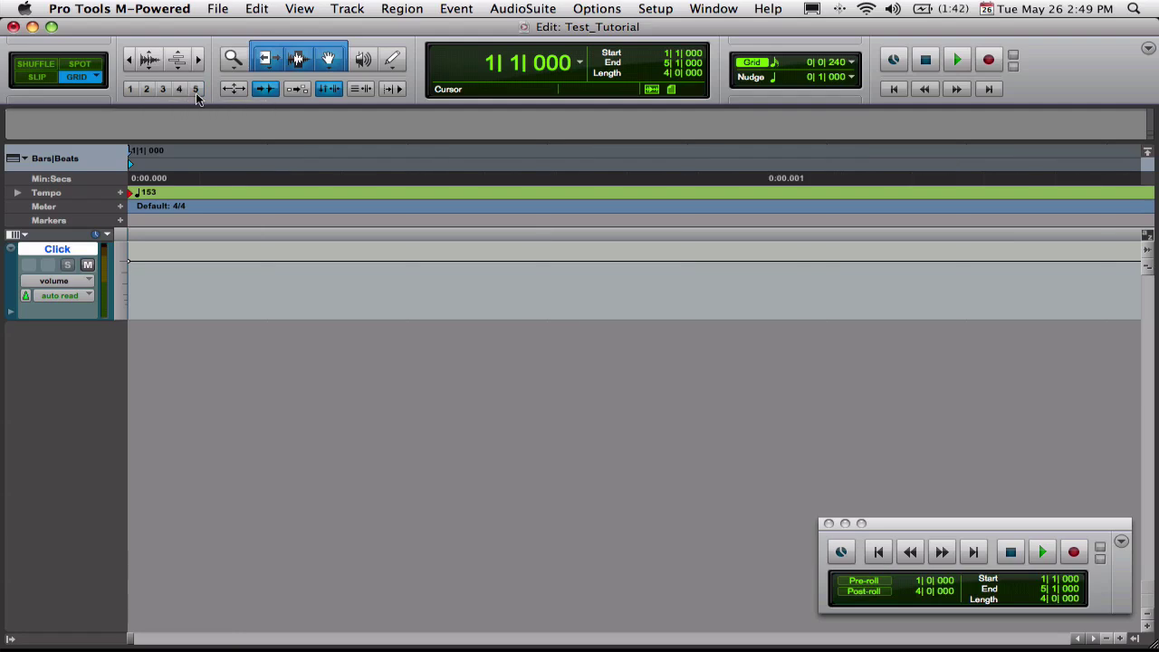
{"action": "left_click", "coordinate": [133, 90]}
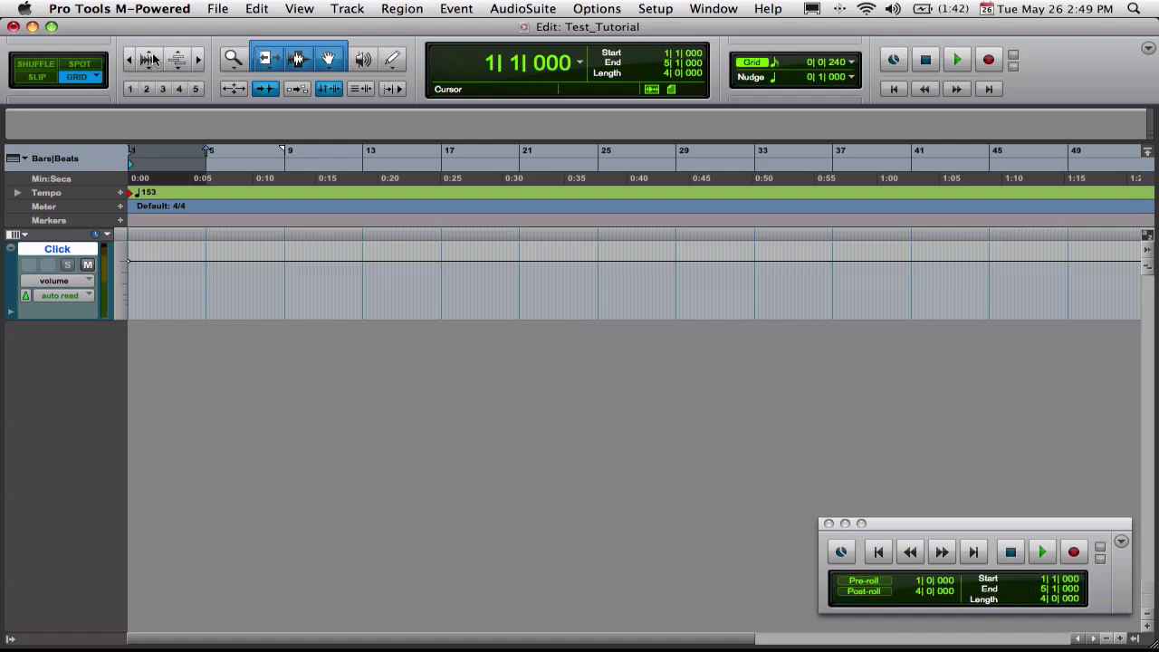
Step: Place the start position at bar 15 and drag a Zoomer box around it
{"action": "left_click", "coordinate": [152, 60]}
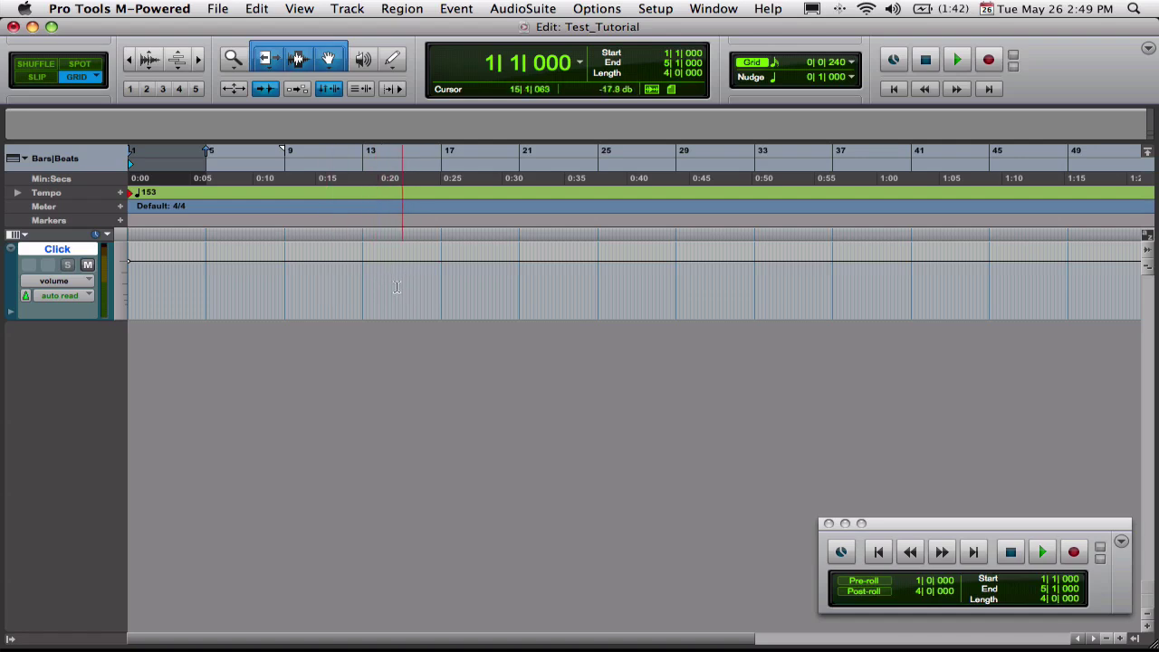
{"action": "mouse_move", "coordinate": [402, 280]}
{"action": "left_mouse_down"}
{"action": "mouse_move", "coordinate": [321, 274]}
{"action": "mouse_move", "coordinate": [402, 290]}
{"action": "left_mouse_up"}
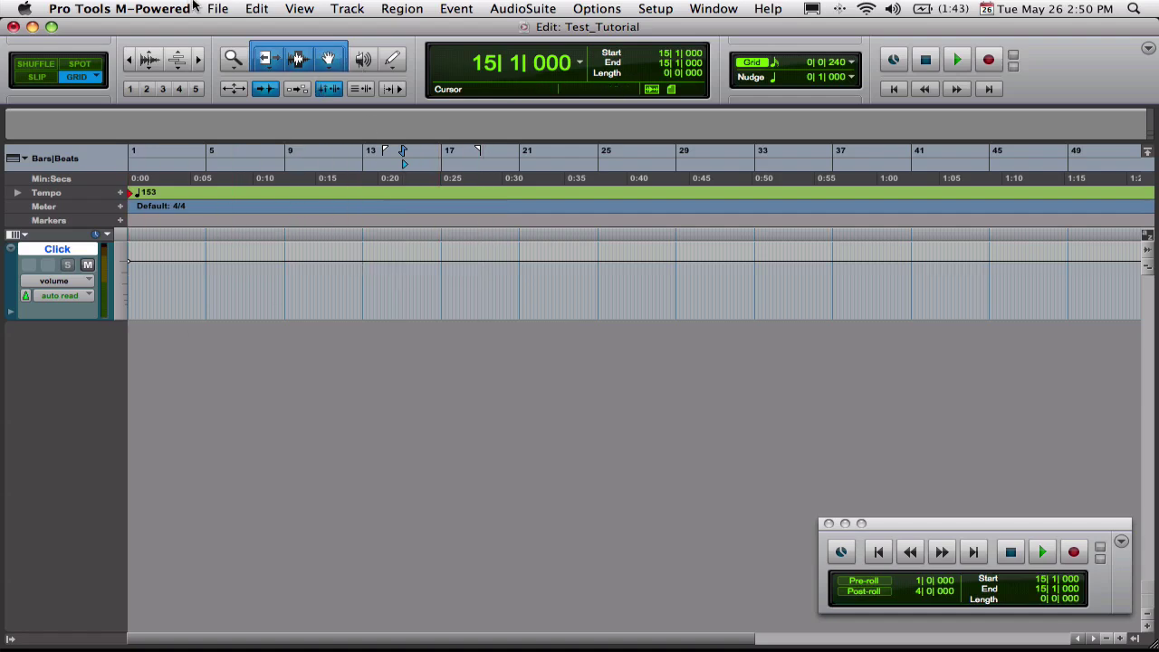
{"action": "left_click", "coordinate": [231, 60]}
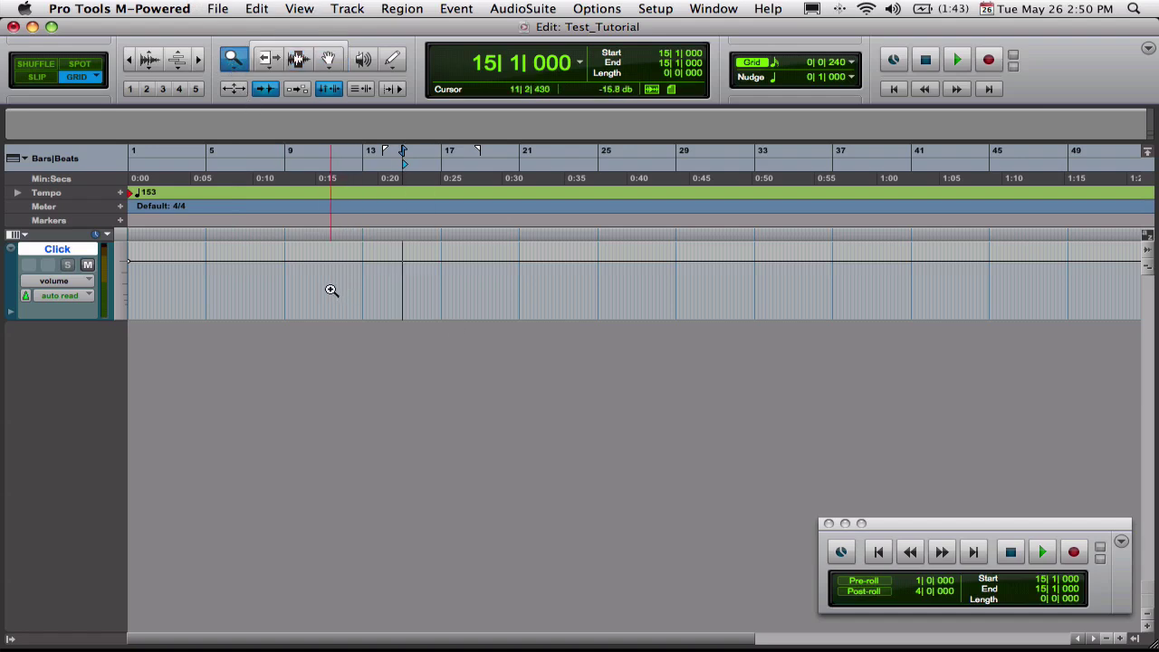
{"action": "left_click_drag", "start_coordinate": [323, 288], "coordinate": [472, 299]}
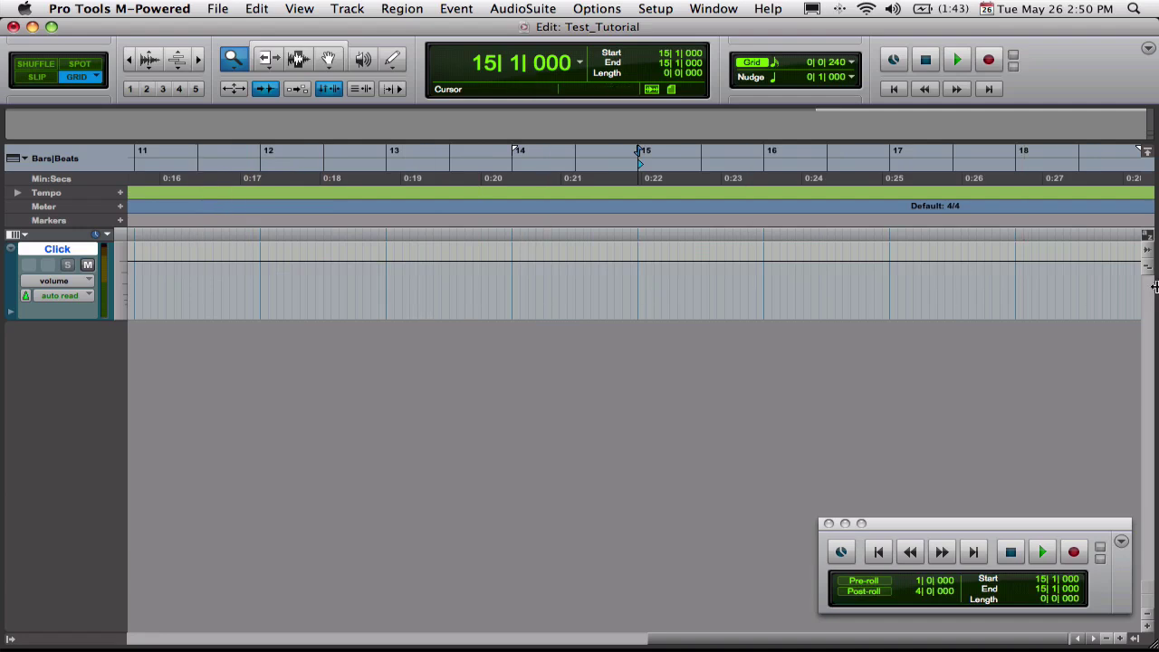
Step: Use zoom preset 1 and zoom out/in shortcuts to settle on bars 12–18
{"action": "left_click", "coordinate": [131, 89]}
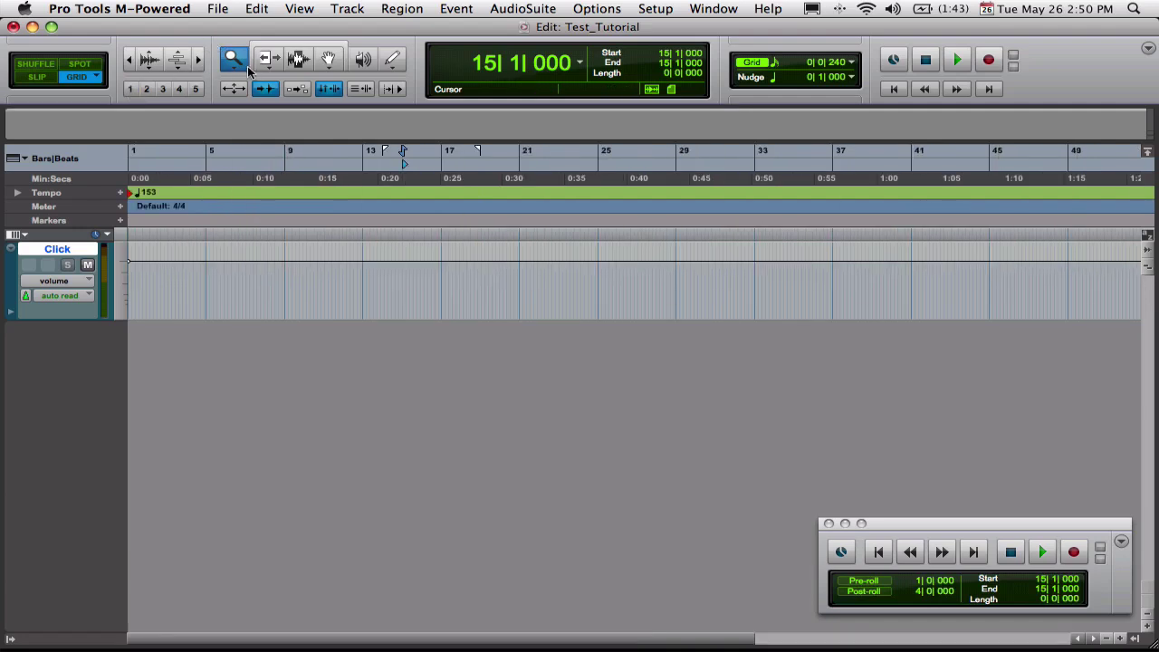
{"action": "key", "text": "super+bracketleft"}
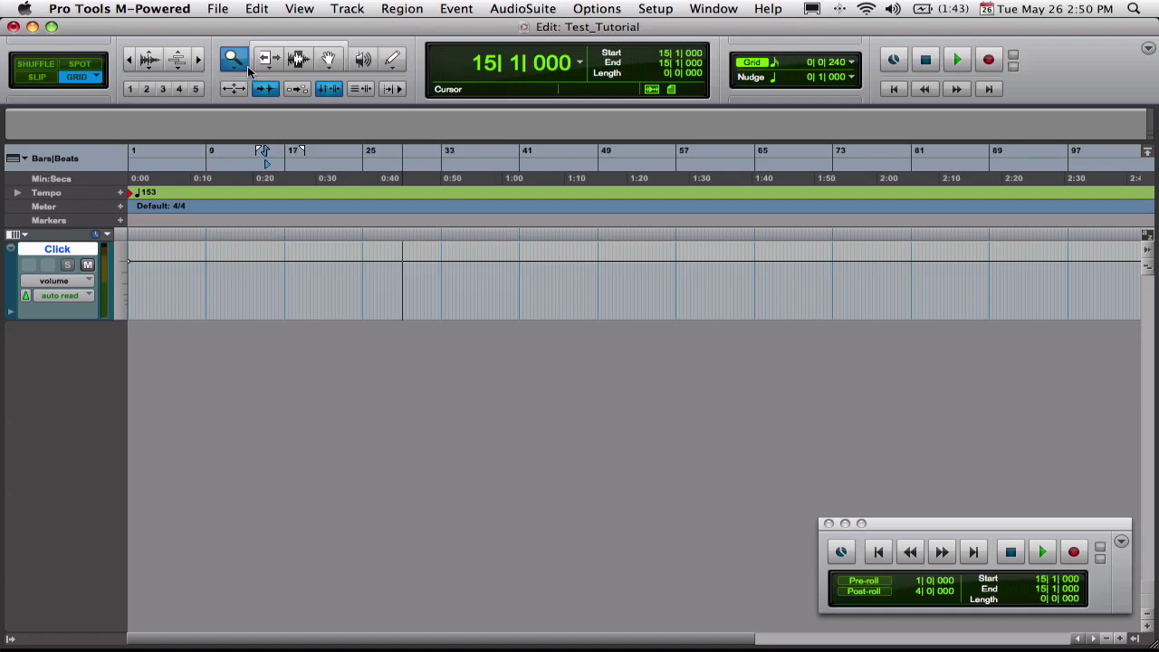
{"action": "key", "text": "super+bracketleft"}
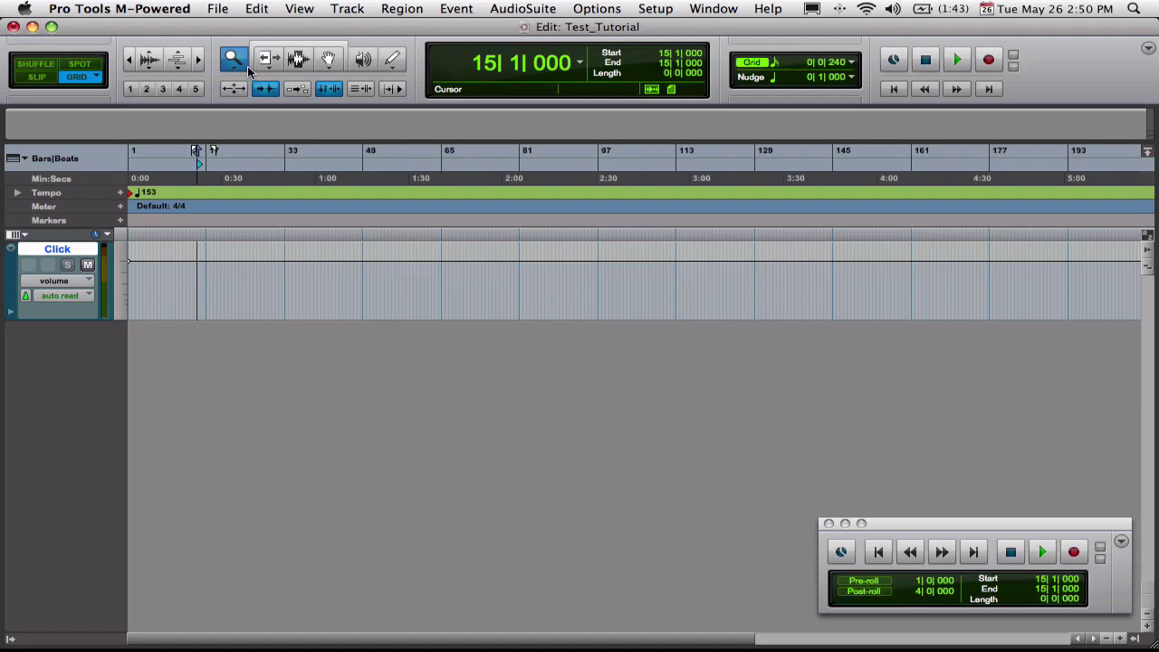
{"action": "key", "text": "super+bracketleft"}
{"action": "key", "text": "super+bracketright"}
{"action": "key", "text": "super+bracketright"}
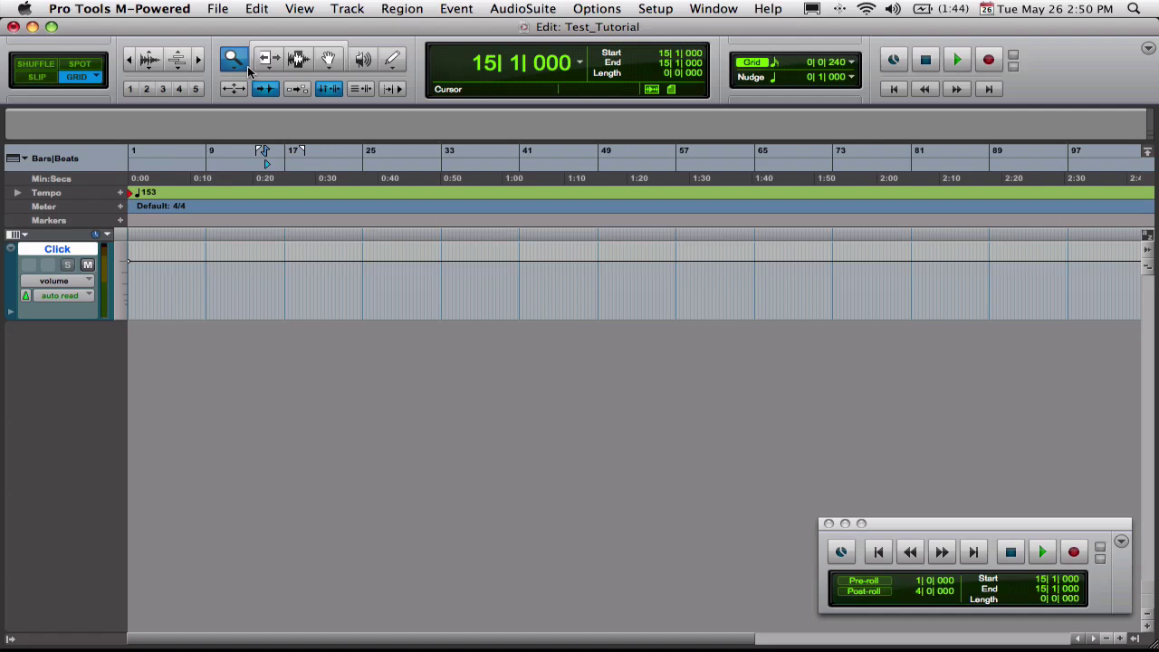
{"action": "key", "text": "super+bracketleft"}
{"action": "key", "text": "super+bracketleft"}
{"action": "key", "text": "super+bracketleft"}
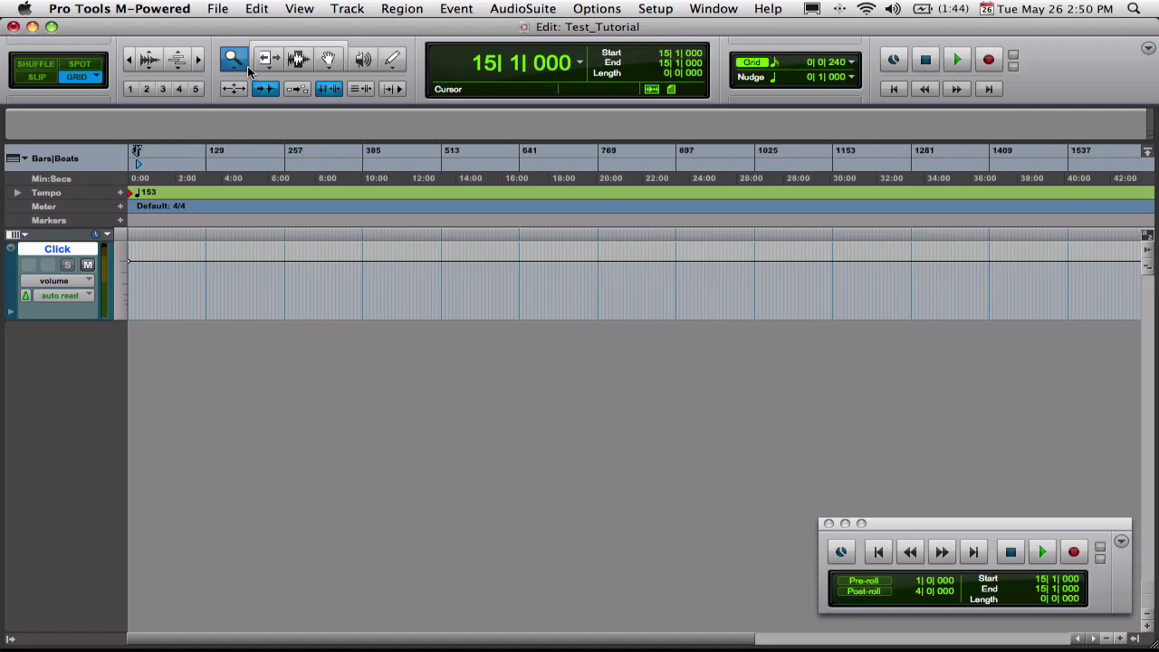
{"action": "key", "text": "super+bracketright"}
{"action": "key", "text": "super+bracketright"}
{"action": "key", "text": "super+bracketright"}
{"action": "key", "text": "super+bracketright"}
{"action": "key", "text": "super+bracketright"}
{"action": "key", "text": "super+bracketright"}
{"action": "key", "text": "super+bracketright"}
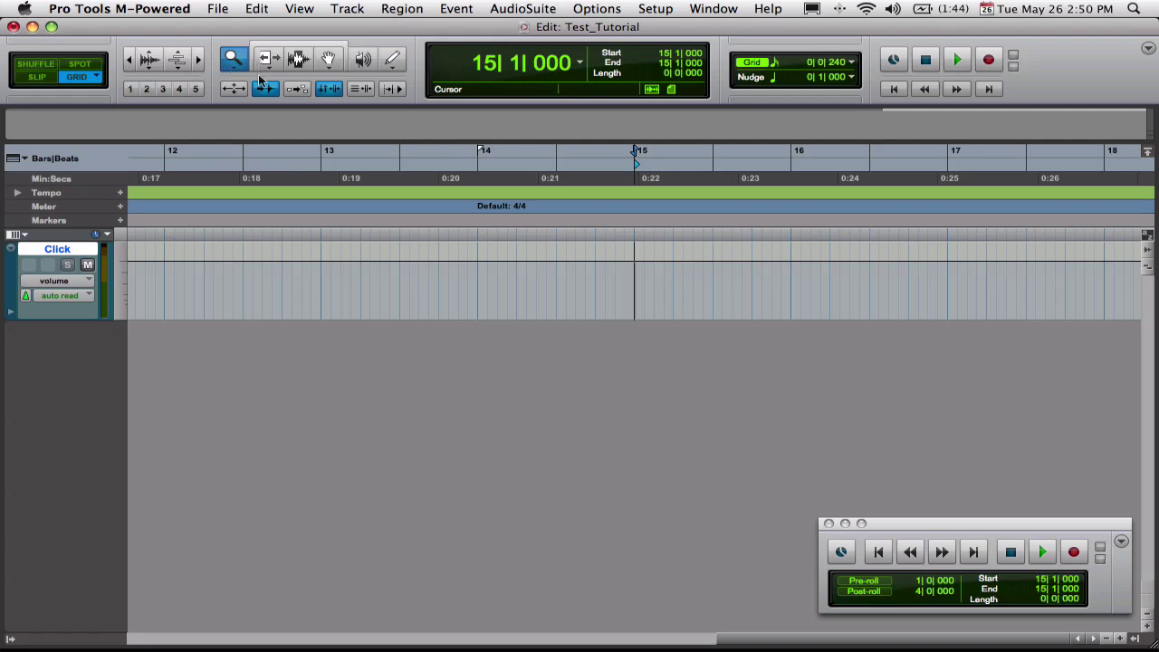
Step: Switch from Pencil to Smart Tool, toggle the Tempo ruler, and show the Tracks/Groups list
{"action": "left_click", "coordinate": [389, 60]}
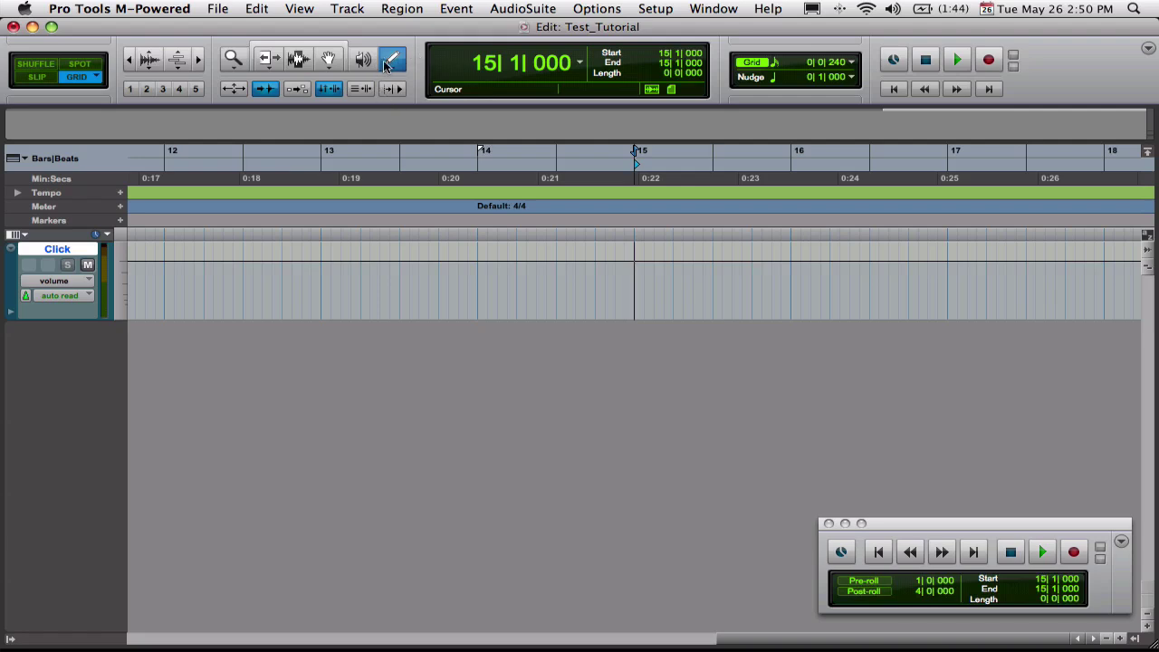
{"action": "left_click", "coordinate": [320, 46]}
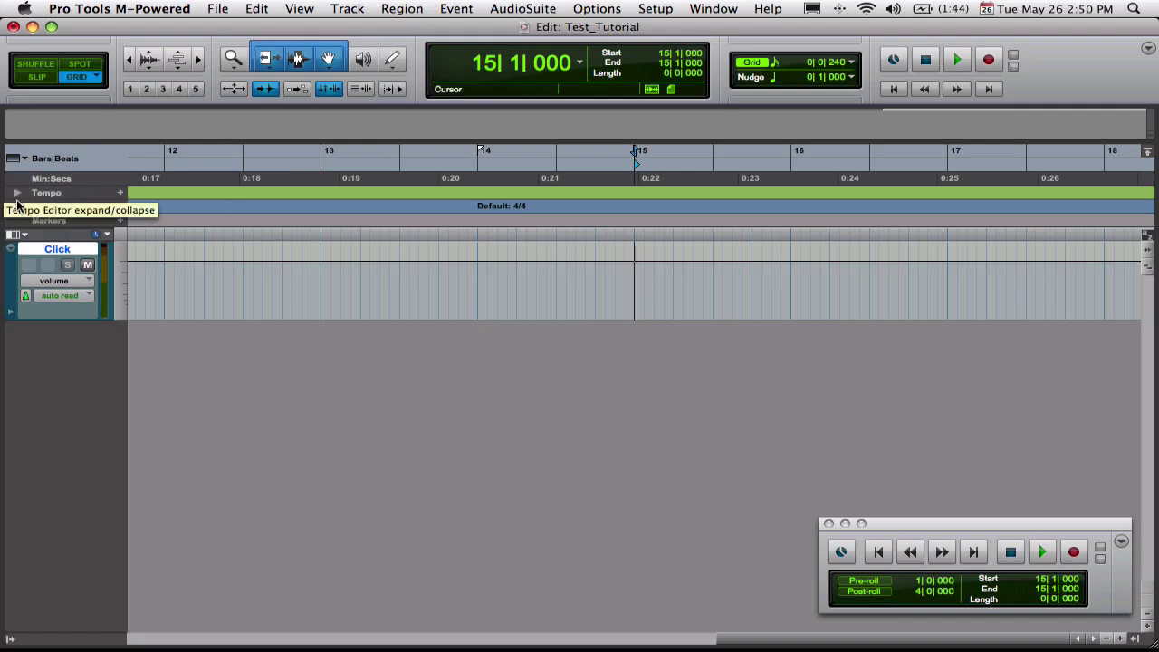
{"action": "left_click", "coordinate": [18, 194]}
{"action": "left_click", "coordinate": [20, 194]}
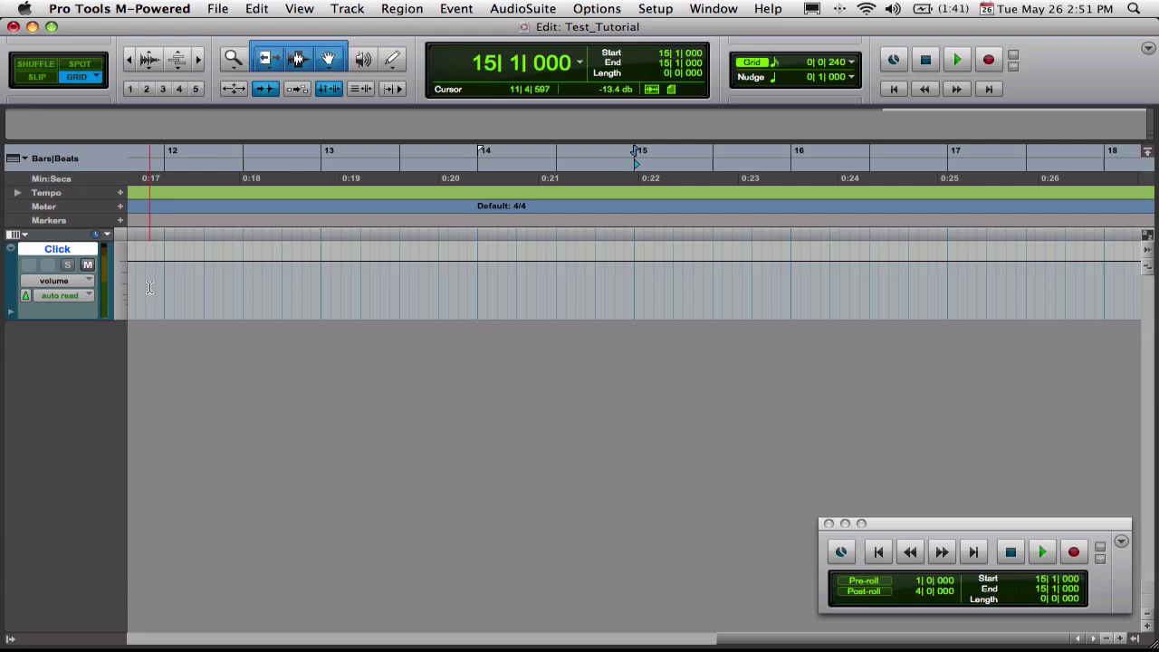
{"action": "left_click", "coordinate": [11, 639]}
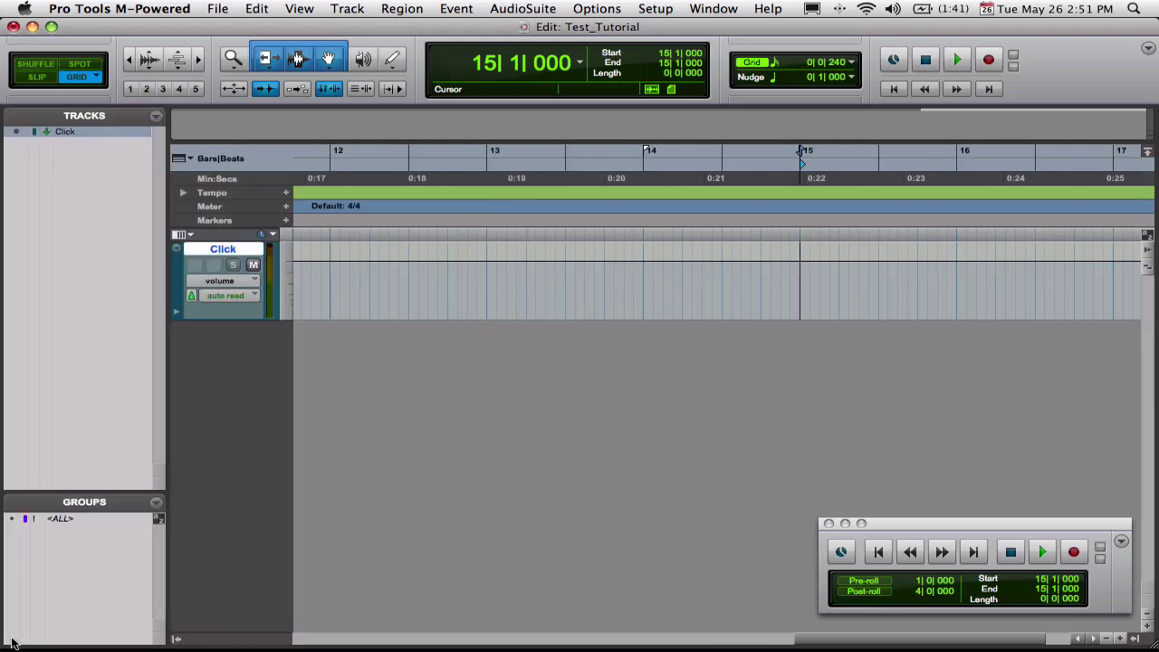
{"action": "left_click", "coordinate": [1135, 639]}
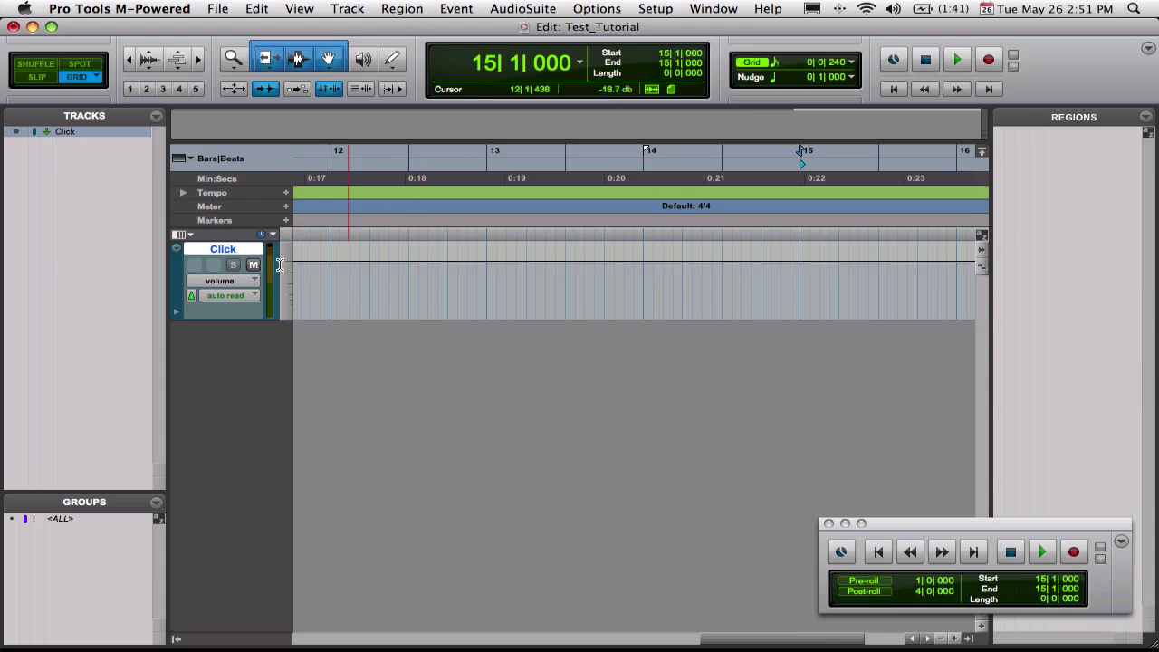
{"action": "left_click", "coordinate": [189, 237]}
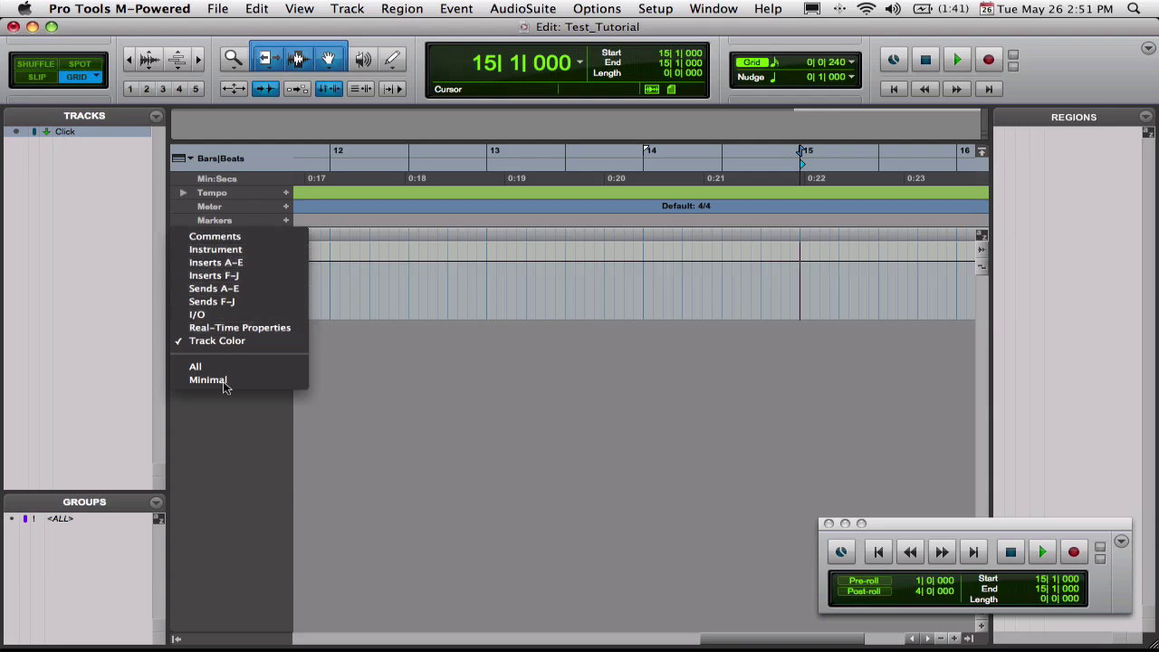
{"action": "left_click", "coordinate": [198, 315]}
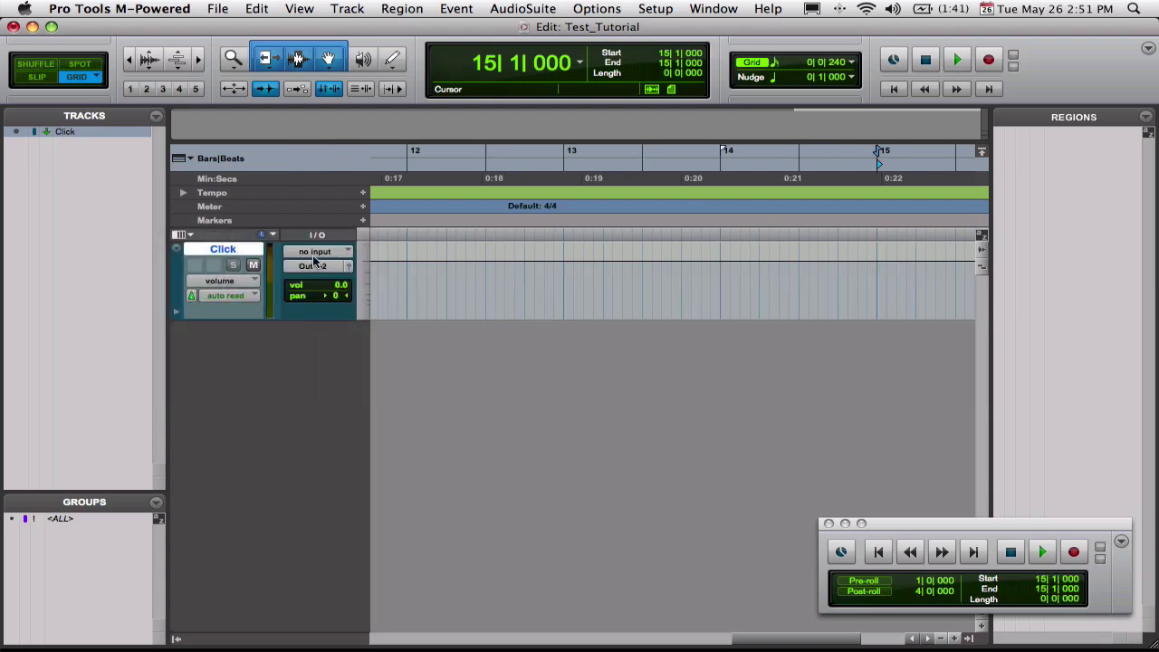
{"action": "left_click", "coordinate": [317, 254]}
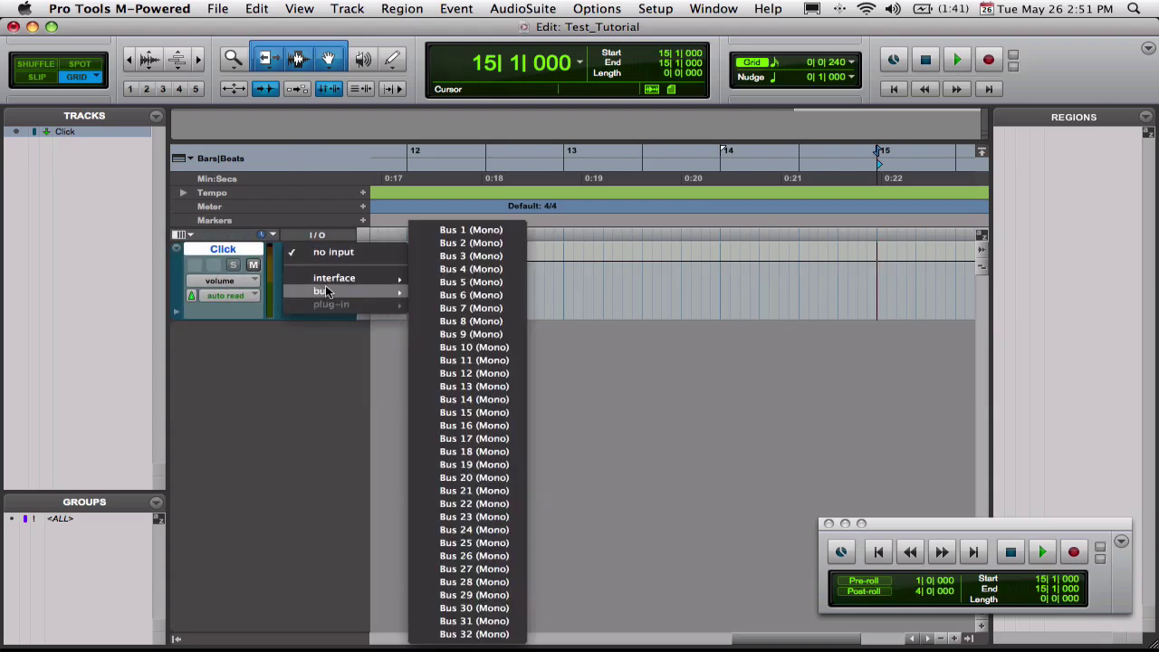
{"action": "mouse_move", "coordinate": [350, 278]}
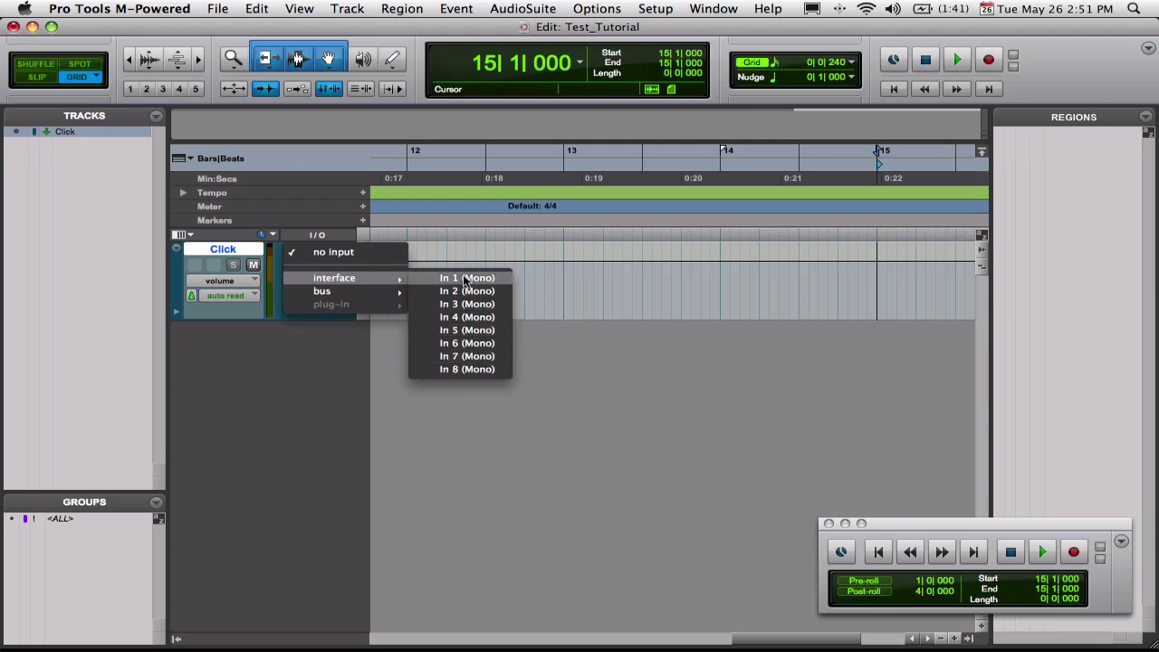
{"action": "left_click", "coordinate": [462, 331]}
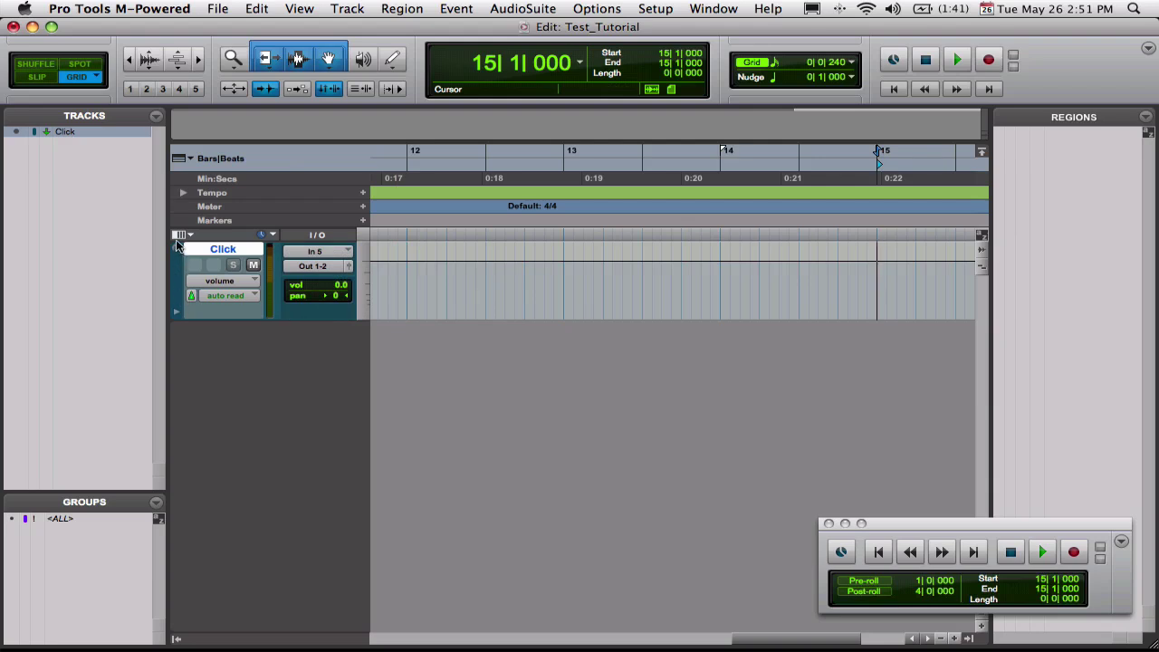
{"action": "left_click", "coordinate": [300, 254]}
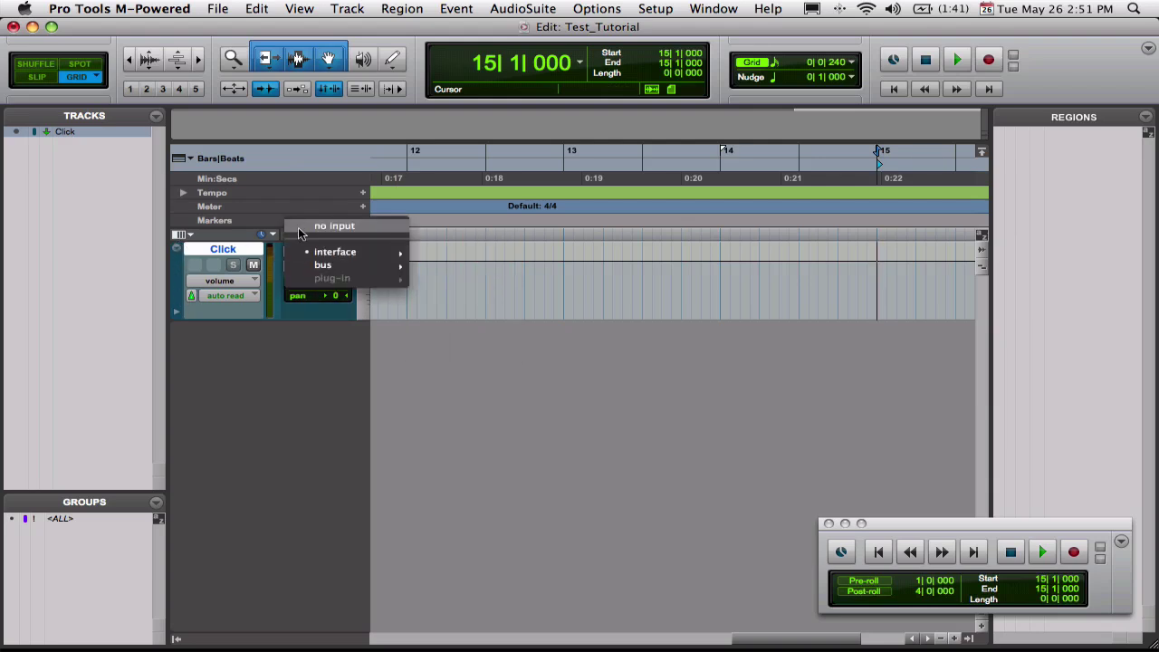
{"action": "left_click", "coordinate": [300, 232]}
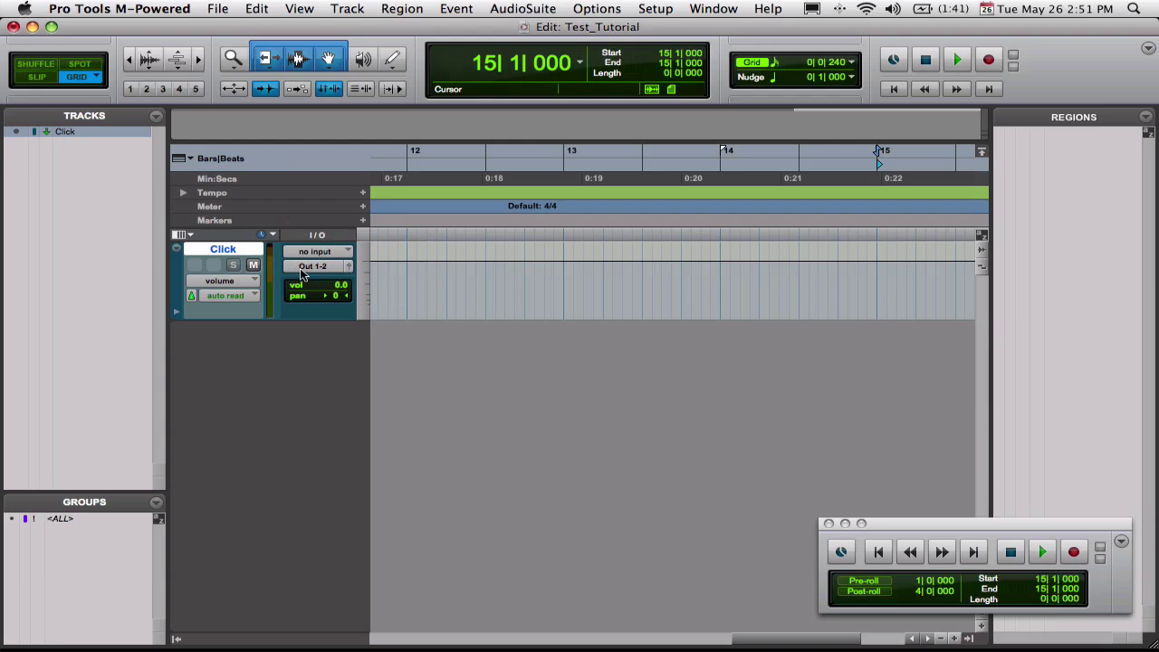
{"action": "left_click", "coordinate": [306, 268]}
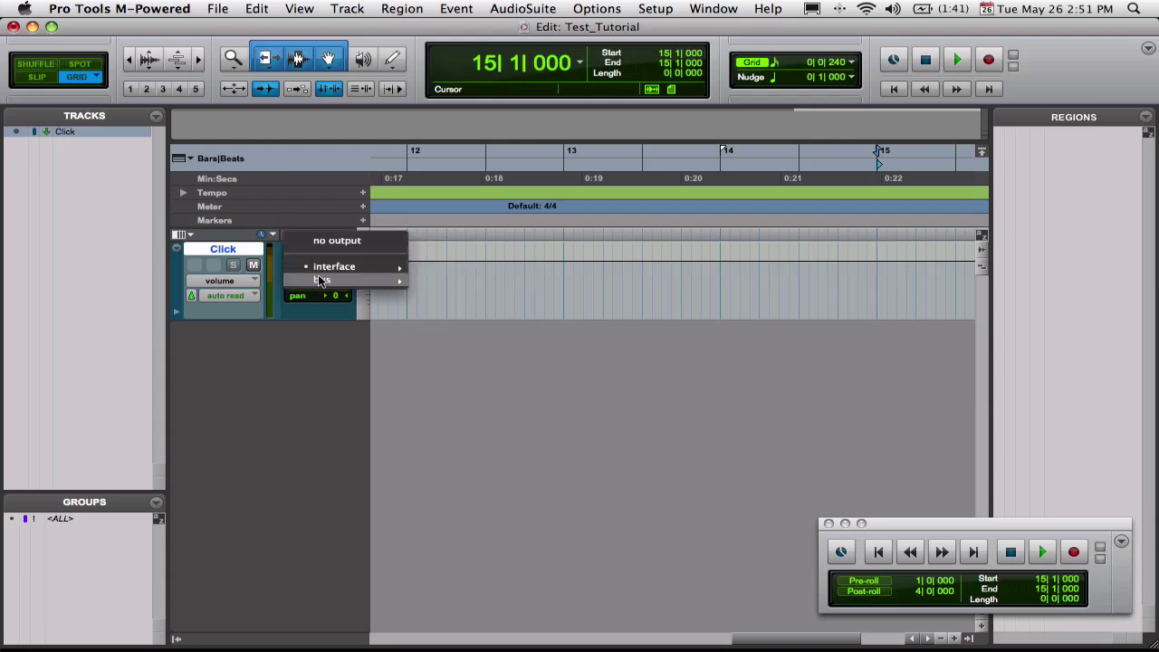
{"action": "mouse_move", "coordinate": [367, 270]}
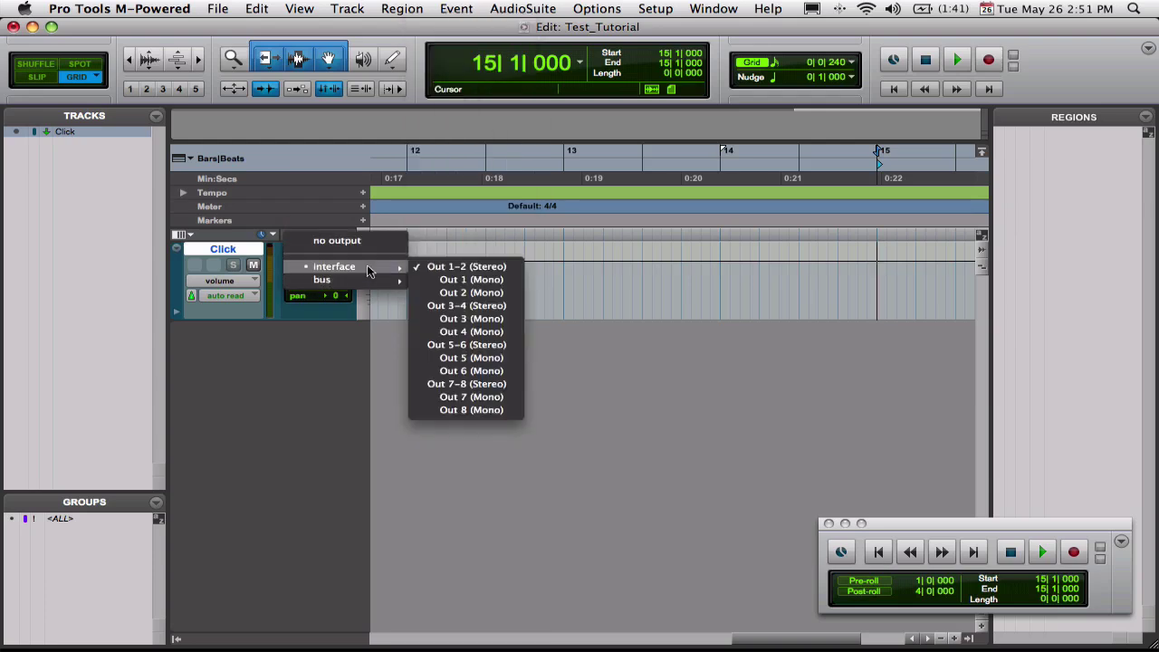
{"action": "left_click", "coordinate": [429, 252]}
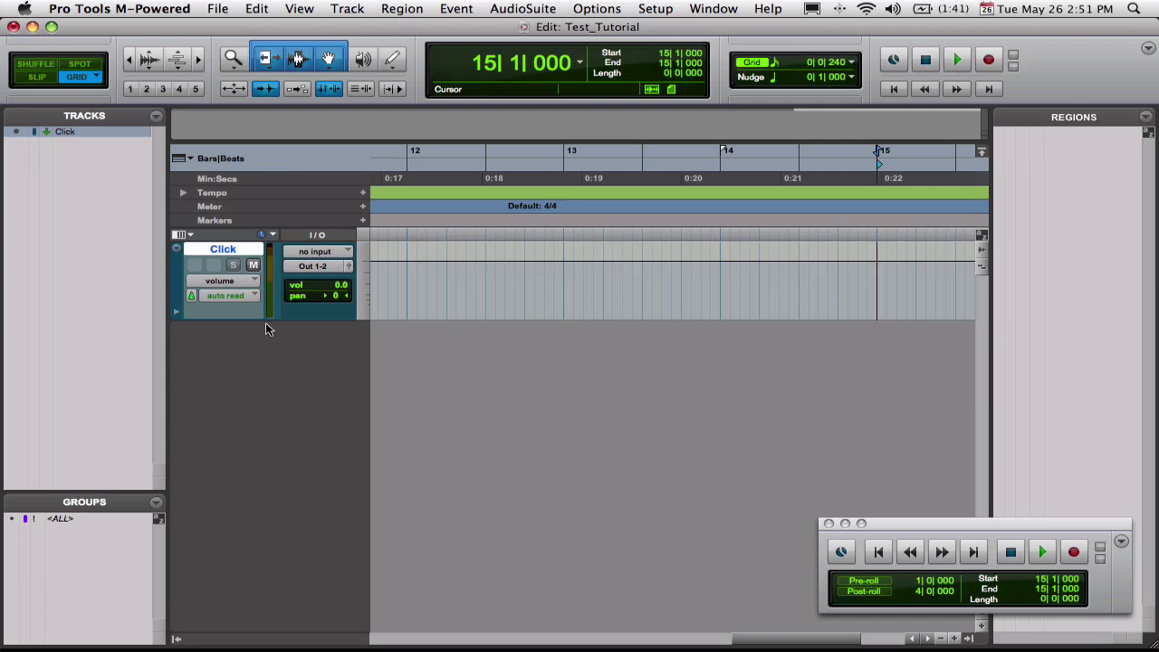
Step: Show the Inserts A–E column in the Edit window track area
{"action": "left_click", "coordinate": [275, 237]}
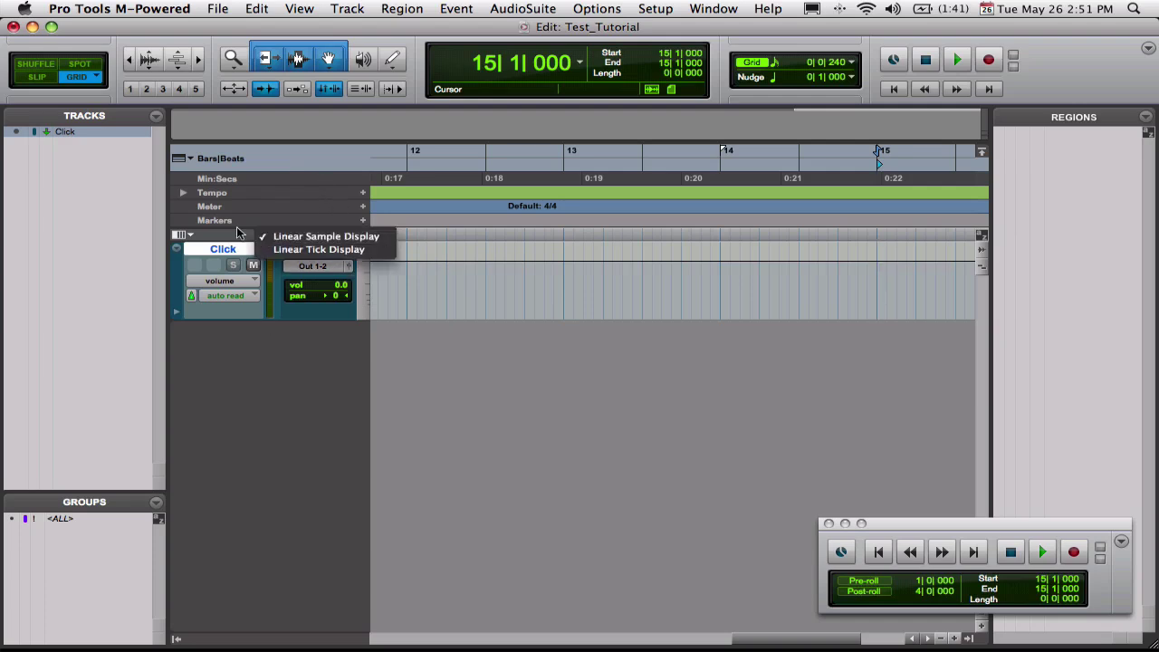
{"action": "left_click", "coordinate": [234, 234]}
{"action": "left_click", "coordinate": [192, 234]}
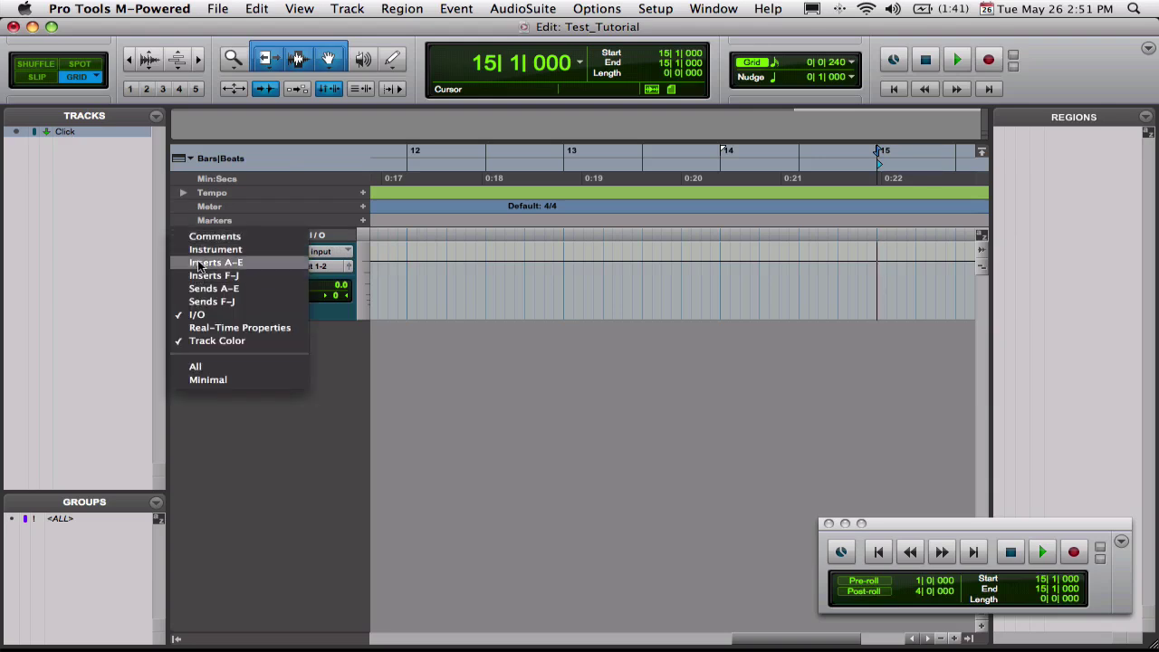
{"action": "left_click", "coordinate": [199, 263]}
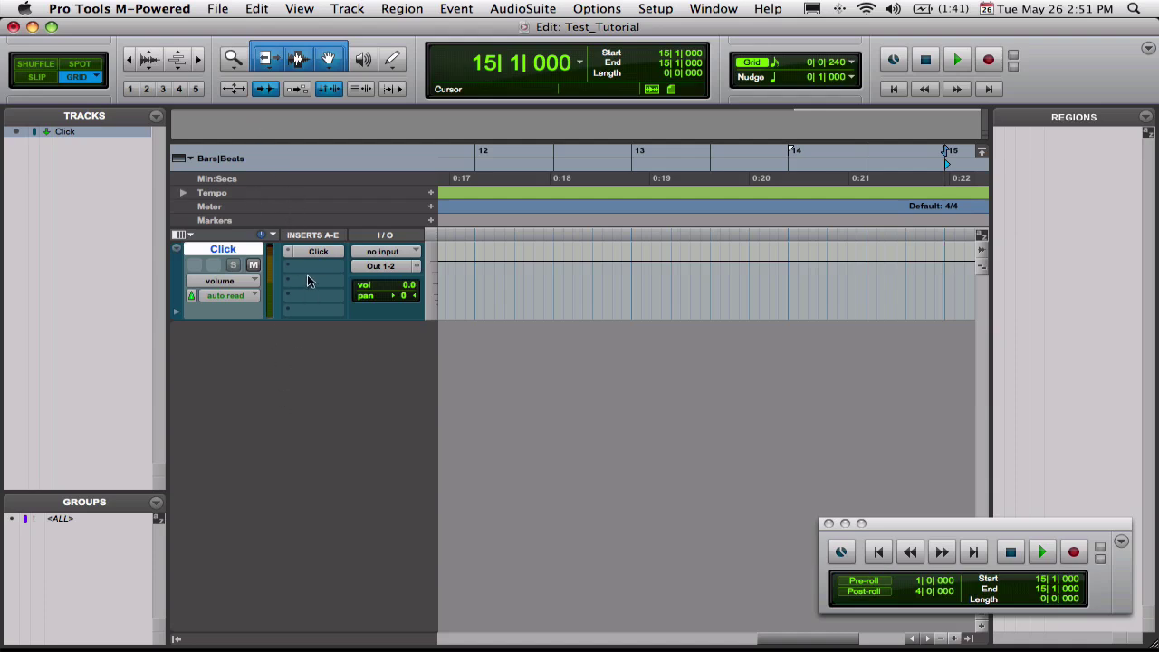
{"action": "left_click", "coordinate": [309, 267]}
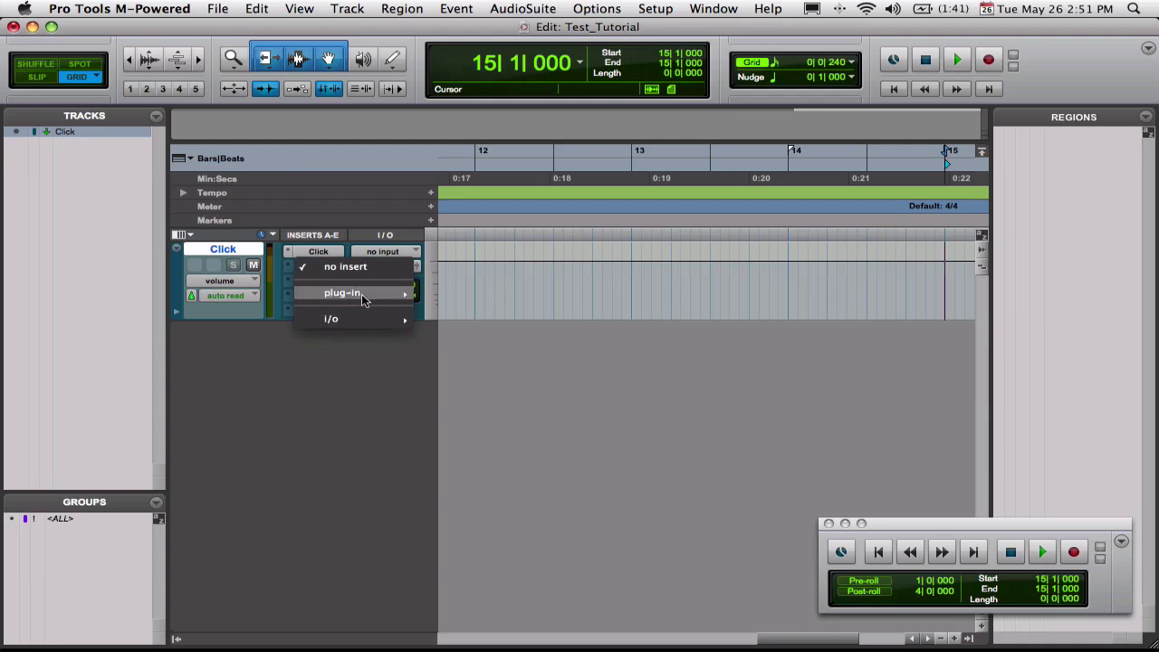
{"action": "left_click", "coordinate": [320, 382]}
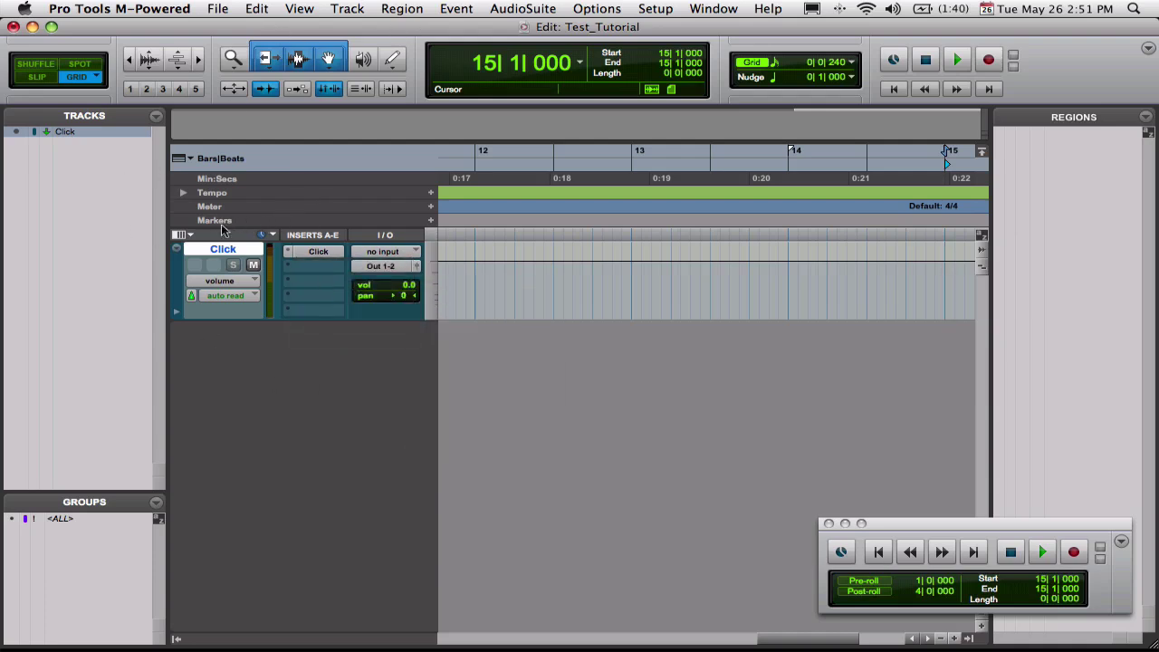
Step: Try the All and Minimal column views, then re-enable the I/O and Inserts A–E columns
{"action": "left_click", "coordinate": [180, 234]}
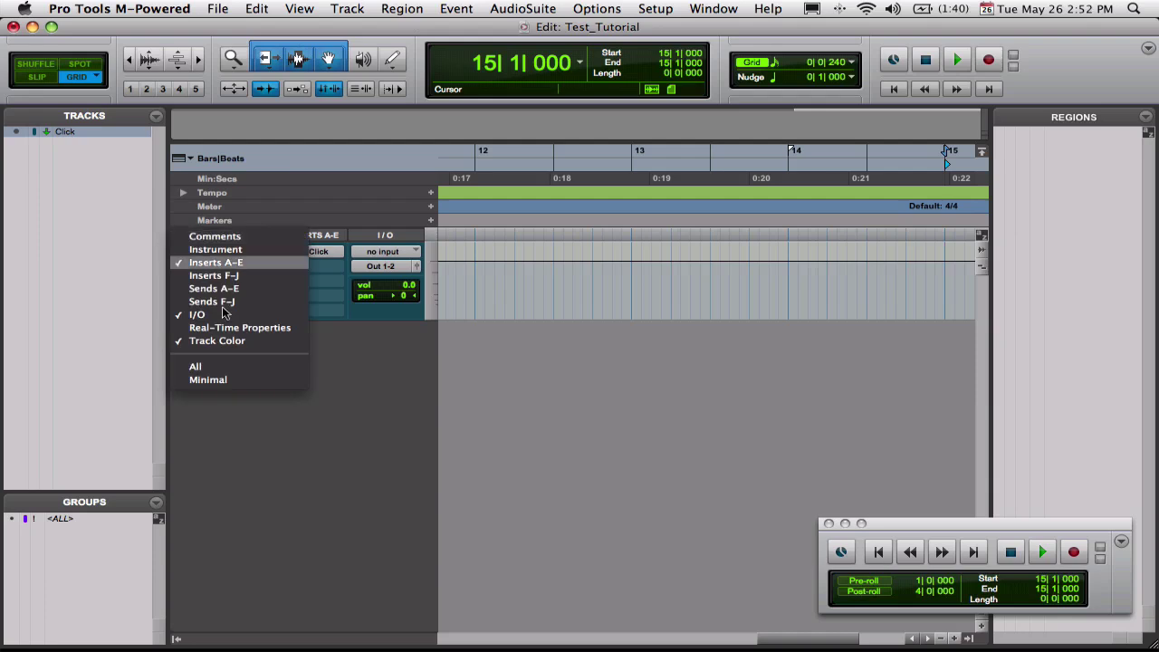
{"action": "left_click", "coordinate": [249, 366]}
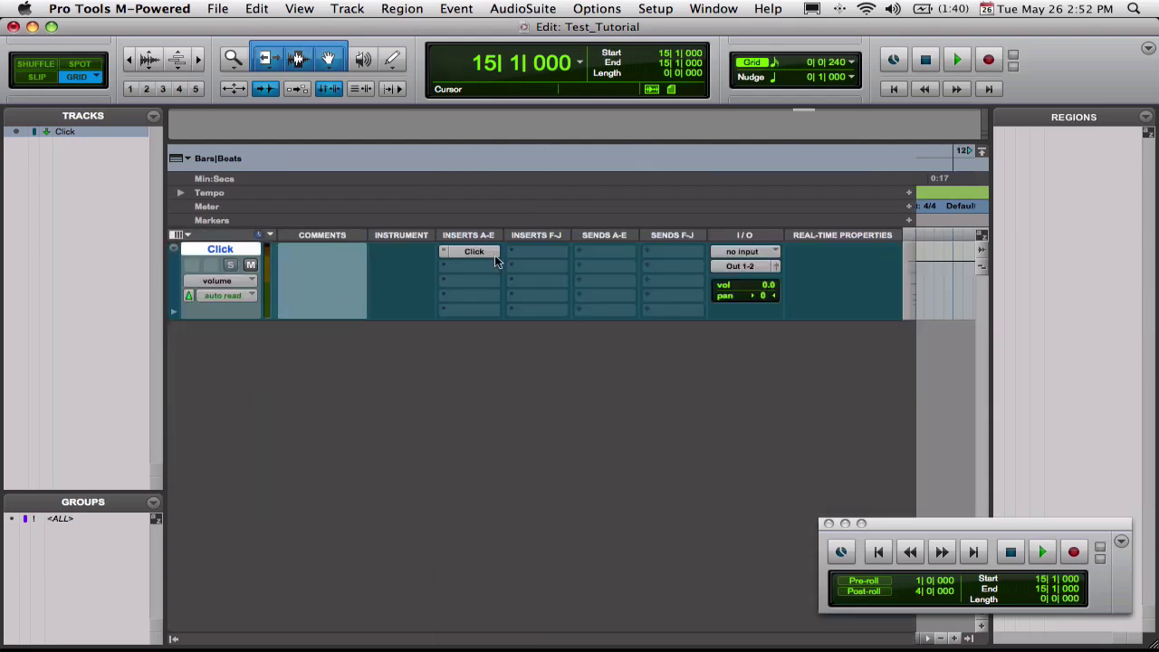
{"action": "left_click", "coordinate": [193, 240]}
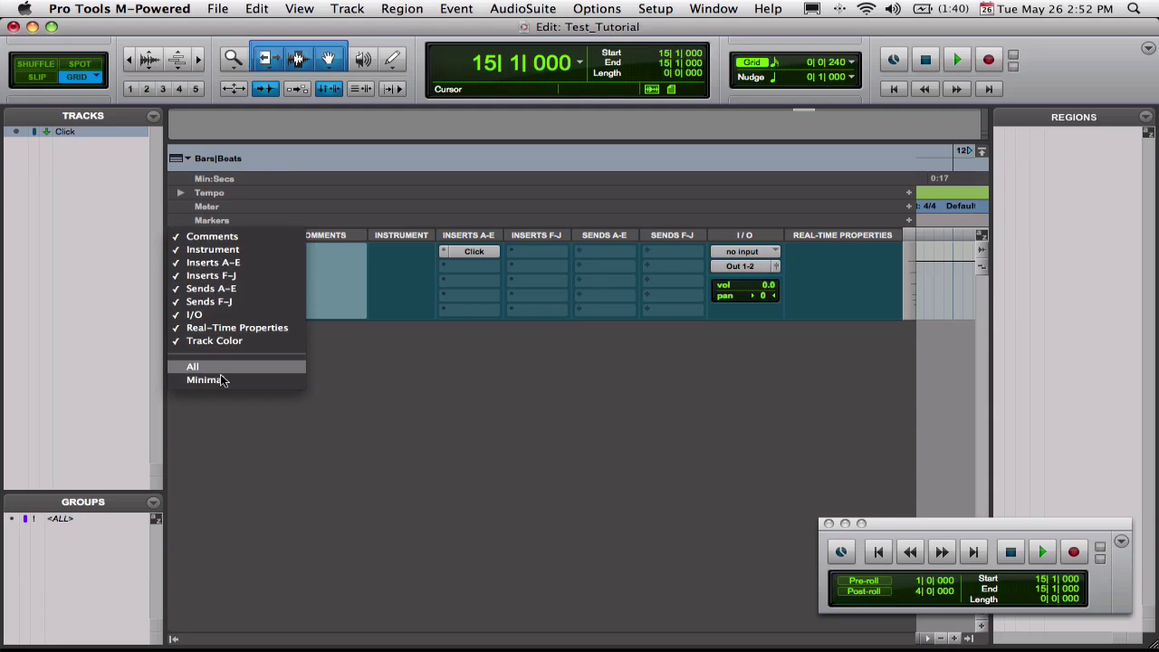
{"action": "left_click", "coordinate": [222, 380]}
{"action": "left_click", "coordinate": [192, 238]}
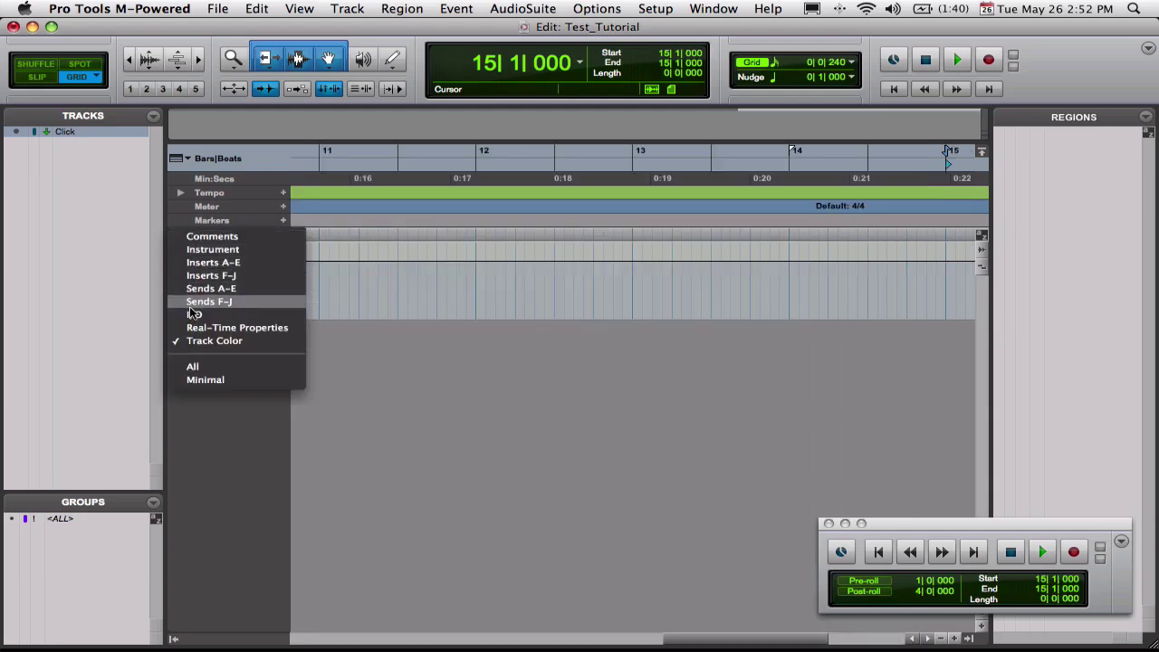
{"action": "left_click", "coordinate": [194, 314]}
{"action": "left_click", "coordinate": [185, 237]}
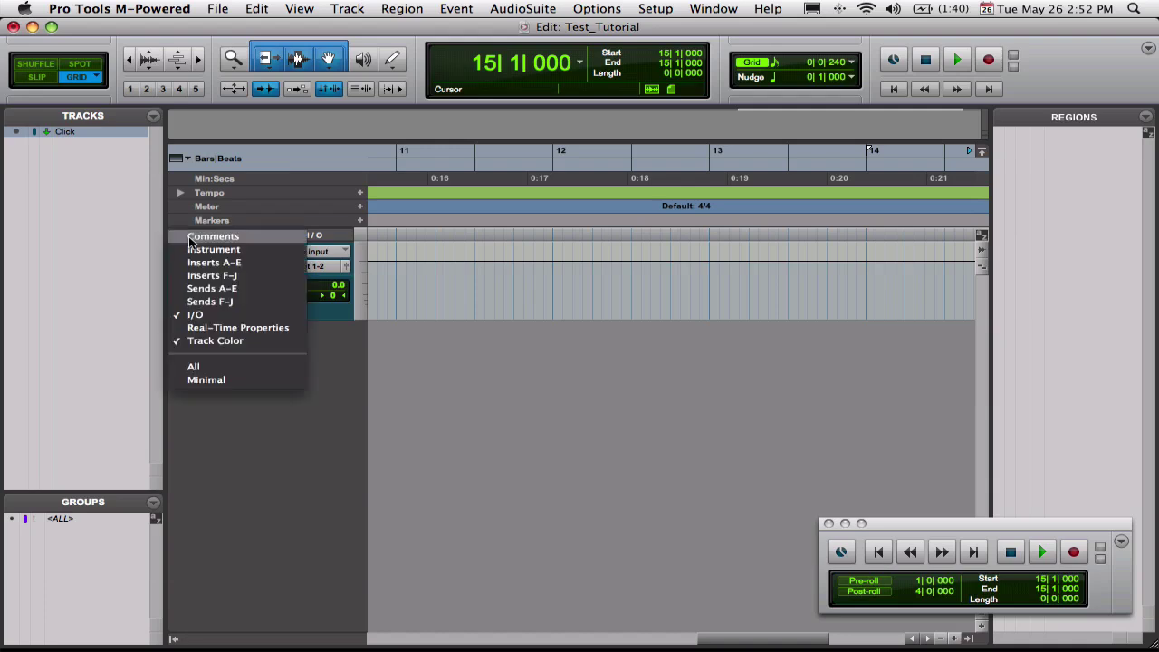
{"action": "left_click", "coordinate": [190, 263]}
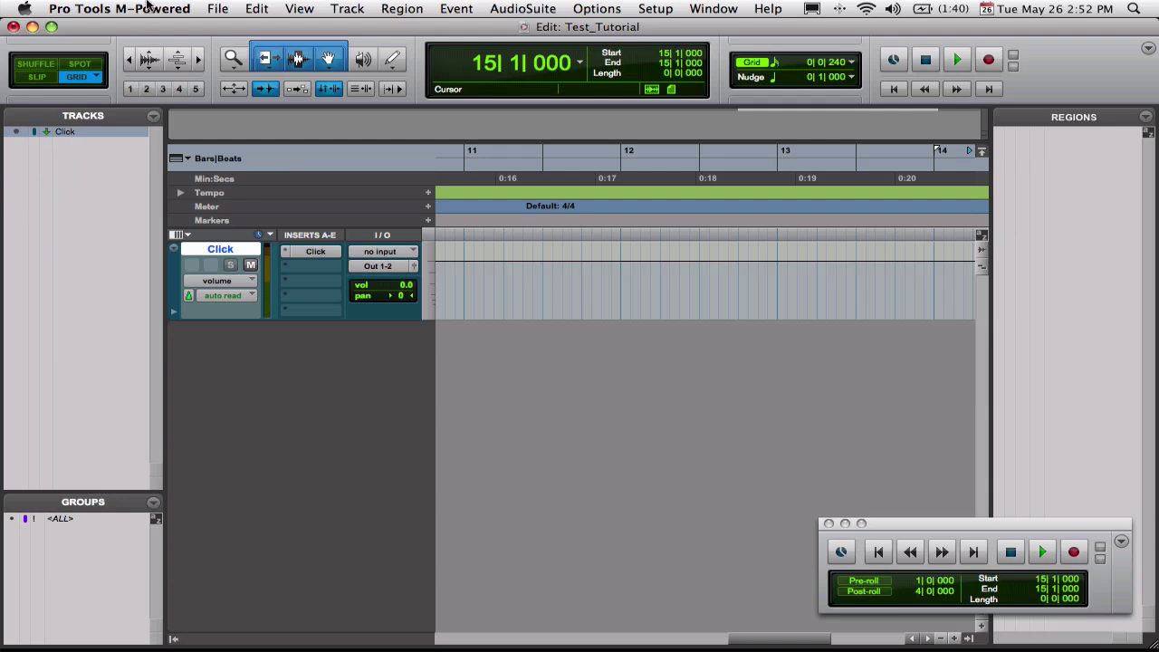
{"action": "left_click", "coordinate": [332, 7]}
Step: Set up 4 new mono audio tracks with Samples timebase in New Tracks
{"action": "left_click", "coordinate": [358, 28]}
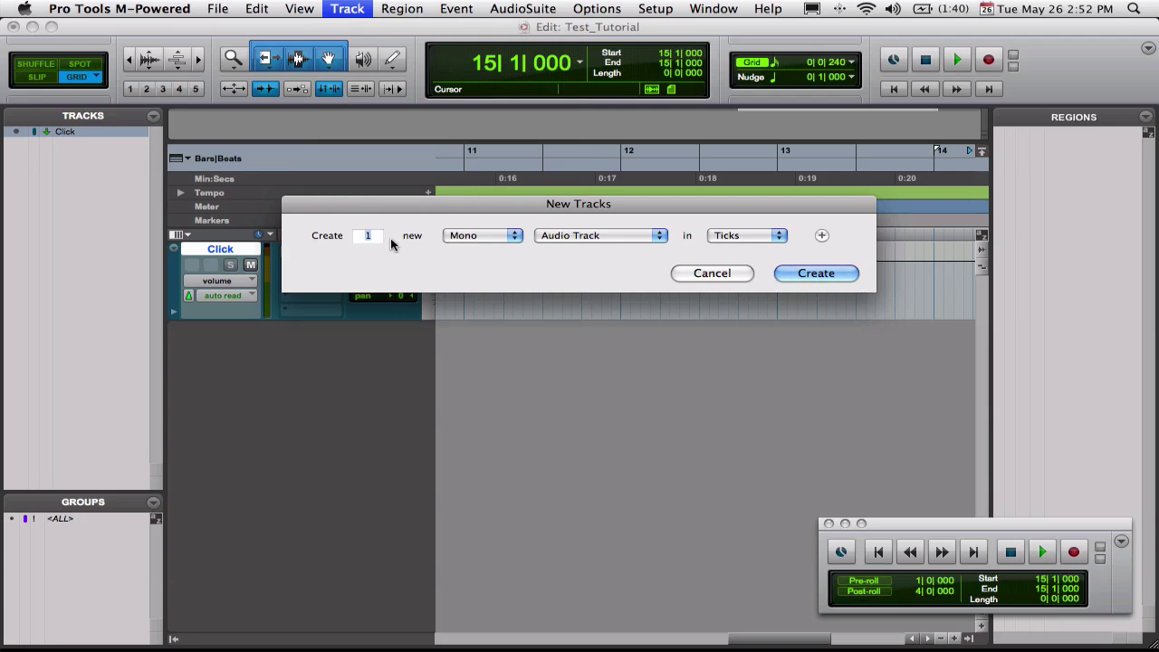
{"action": "type", "text": "4"}
{"action": "left_click", "coordinate": [720, 239]}
{"action": "left_click", "coordinate": [724, 223]}
{"action": "left_click", "coordinate": [725, 239]}
{"action": "left_click", "coordinate": [728, 246]}
{"action": "left_click", "coordinate": [731, 239]}
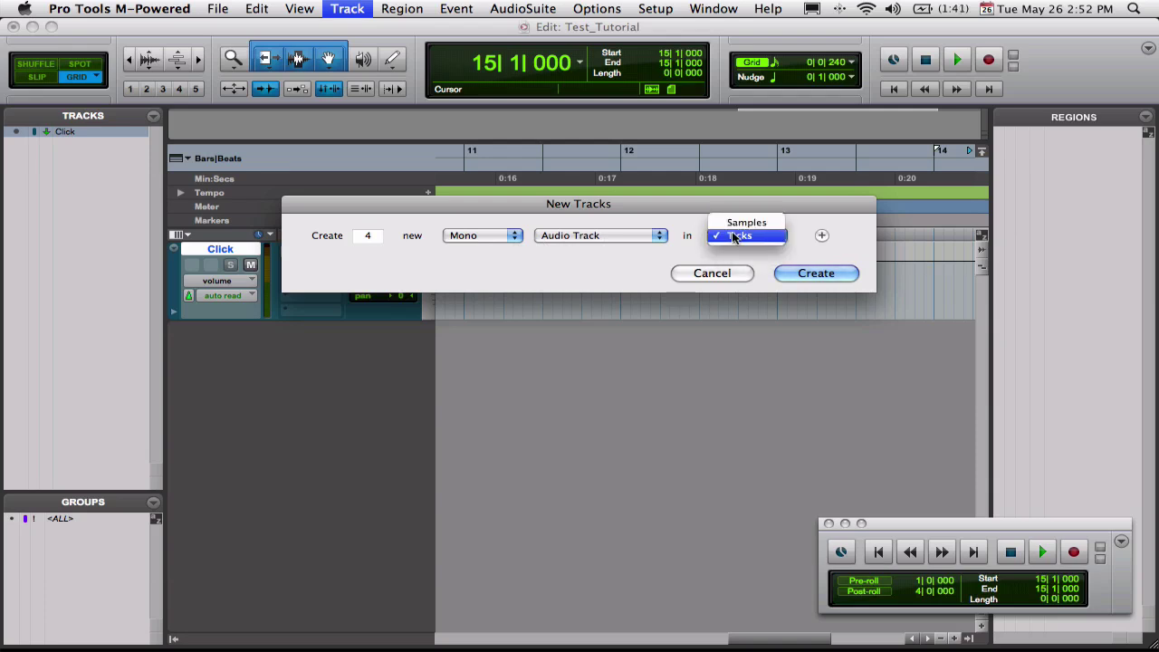
{"action": "left_click", "coordinate": [747, 222]}
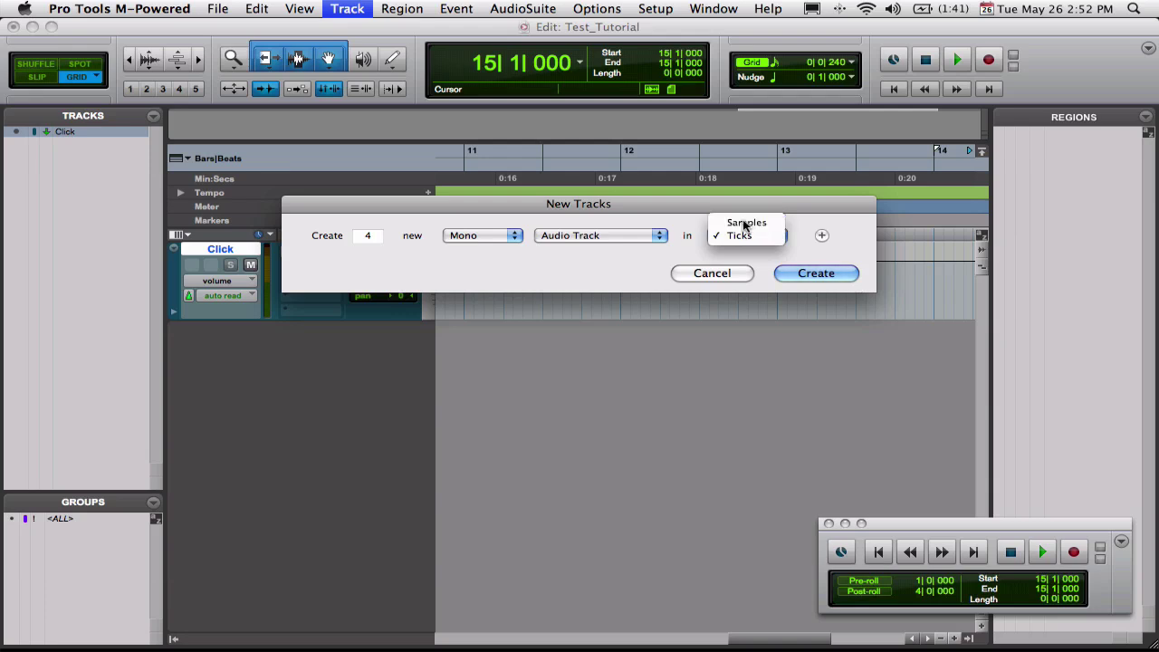
Step: Add a stereo Master Fader row with Samples timebase and create all tracks
{"action": "left_click", "coordinate": [819, 235]}
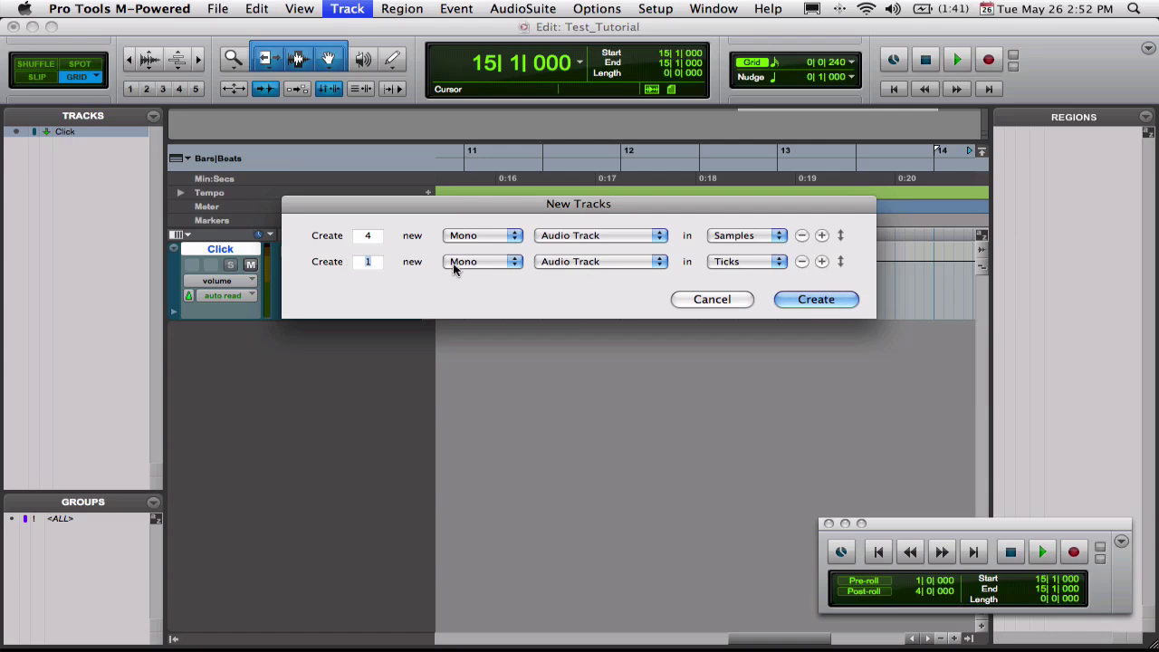
{"action": "left_click", "coordinate": [589, 261]}
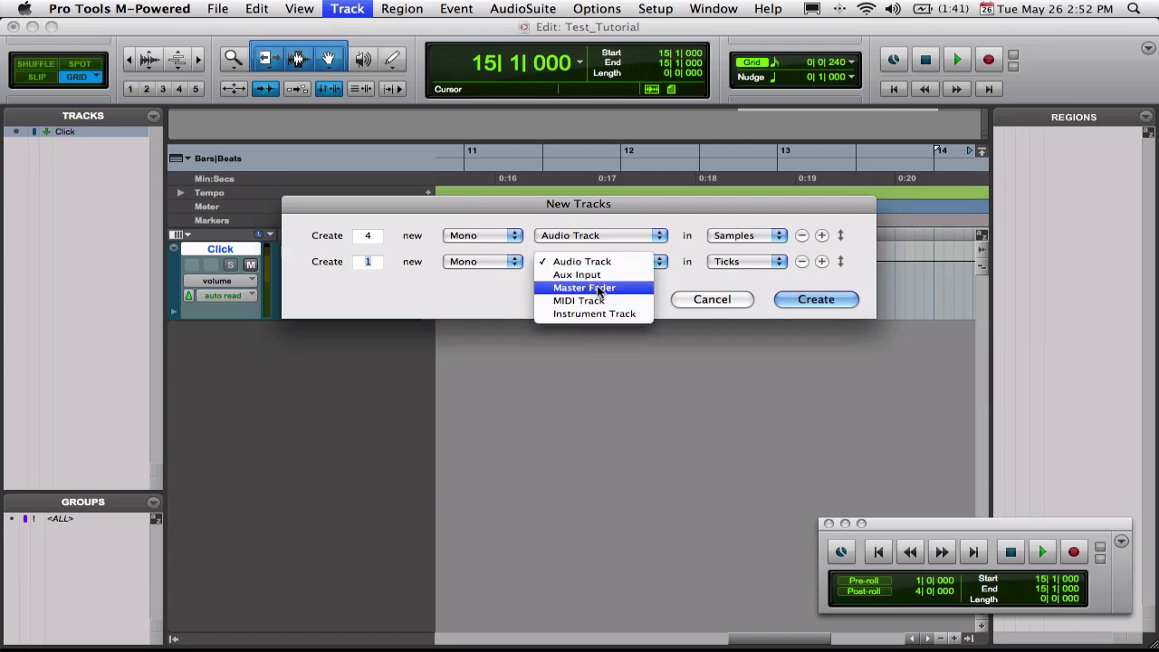
{"action": "left_click", "coordinate": [597, 288]}
{"action": "left_click", "coordinate": [478, 262]}
{"action": "left_click", "coordinate": [473, 275]}
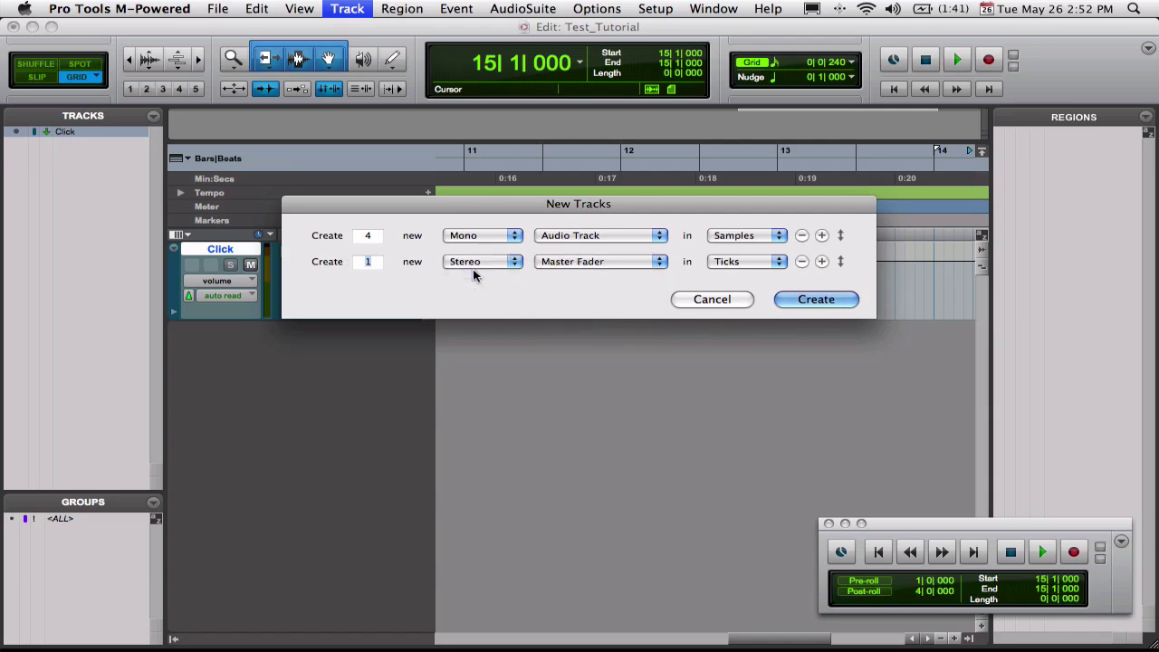
{"action": "left_click", "coordinate": [777, 260]}
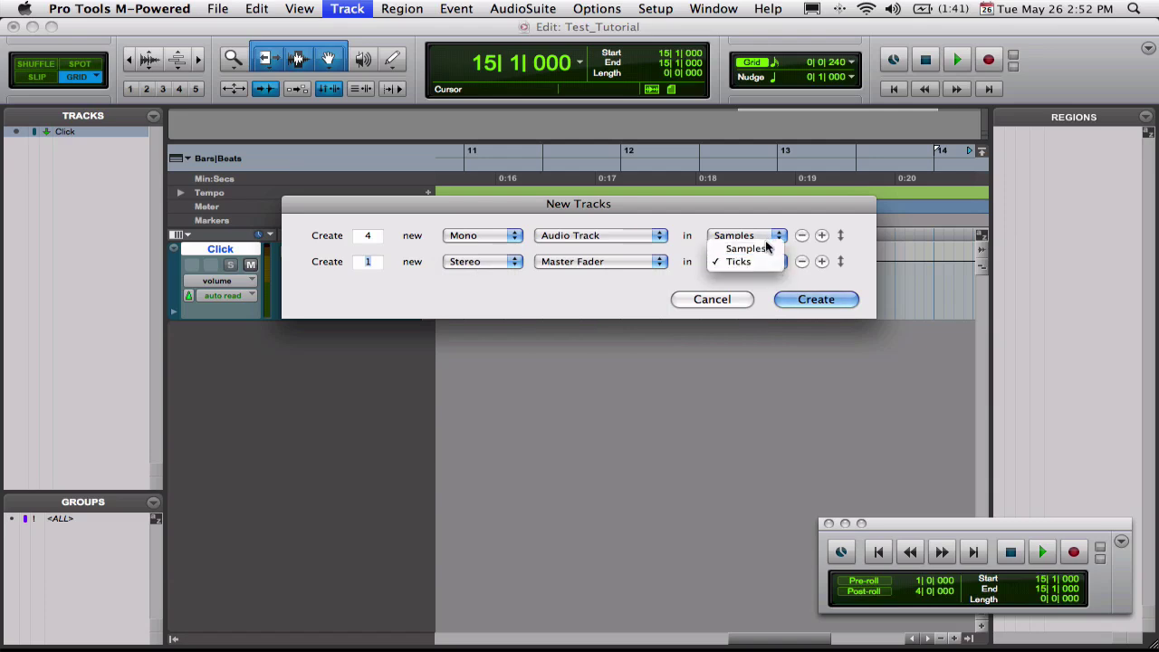
{"action": "left_click", "coordinate": [765, 248]}
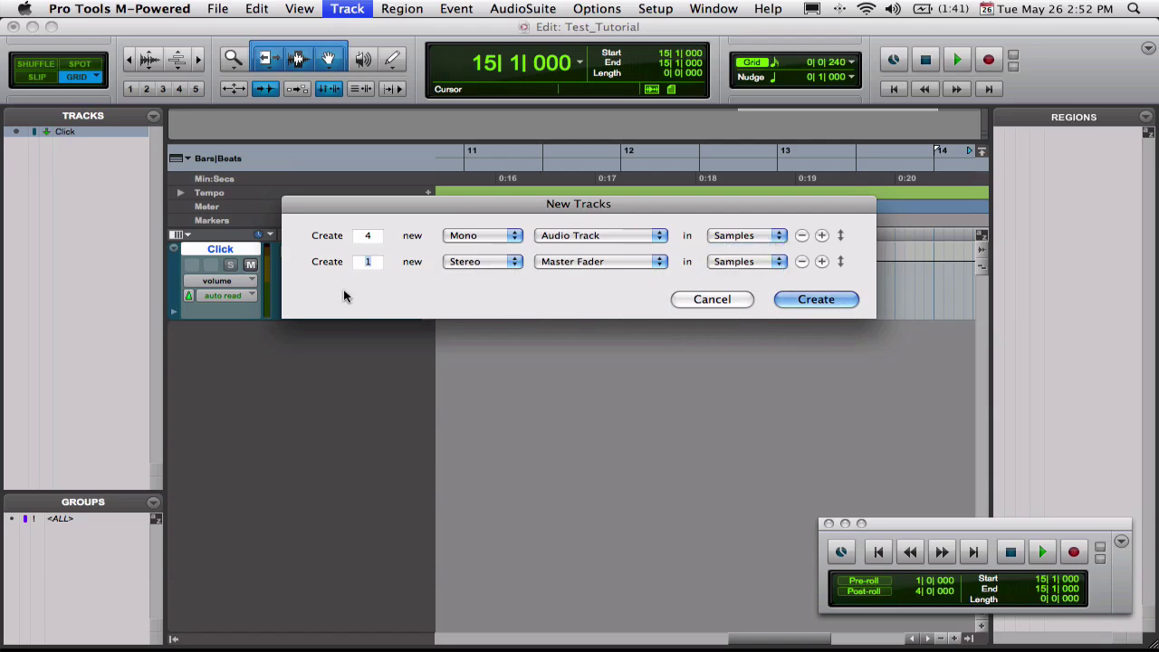
{"action": "left_click", "coordinate": [840, 301]}
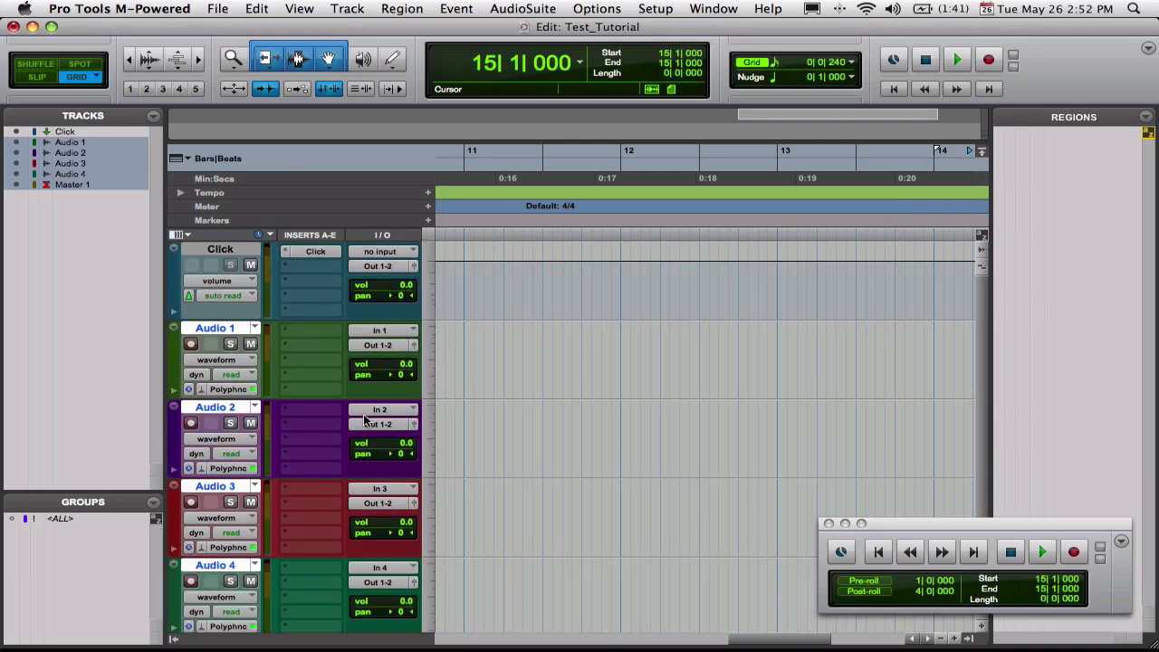
Step: Select Click, Audio 1–4 and Master 1 one at a time, finishing on Audio 1
{"action": "scroll", "coordinate": [365, 419], "scroll_direction": "down", "scroll_amount": 3}
{"action": "scroll", "coordinate": [365, 419], "scroll_direction": "up", "scroll_amount": 3}
{"action": "scroll", "coordinate": [365, 419], "scroll_direction": "down", "scroll_amount": 3}
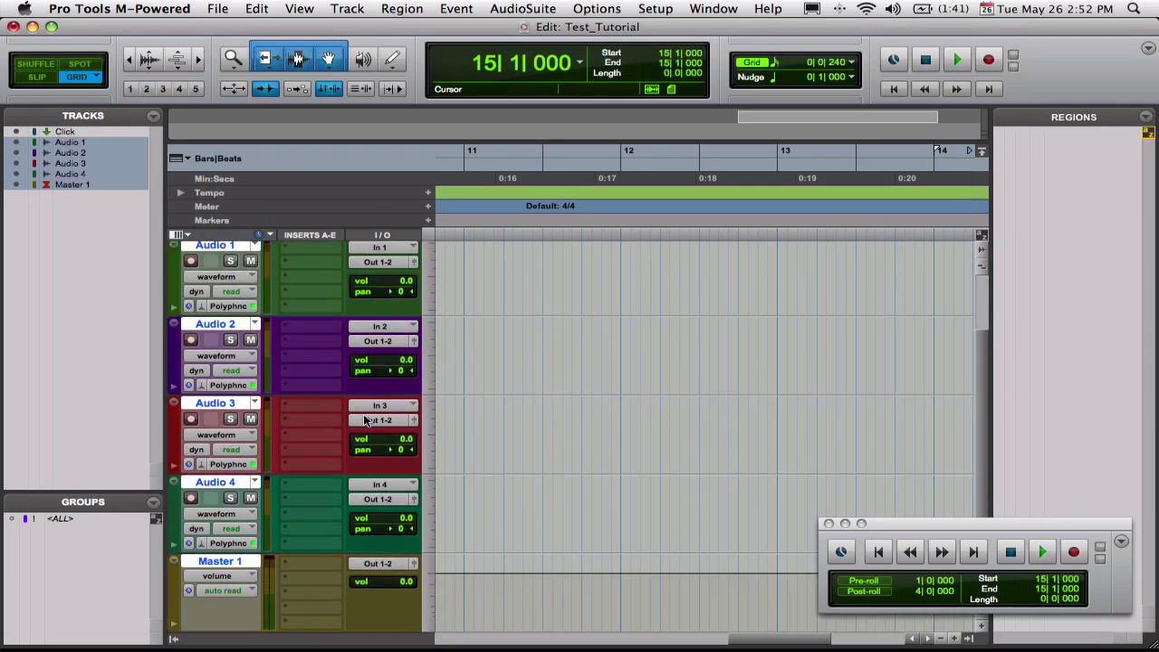
{"action": "scroll", "coordinate": [365, 419], "scroll_direction": "up", "scroll_amount": 3}
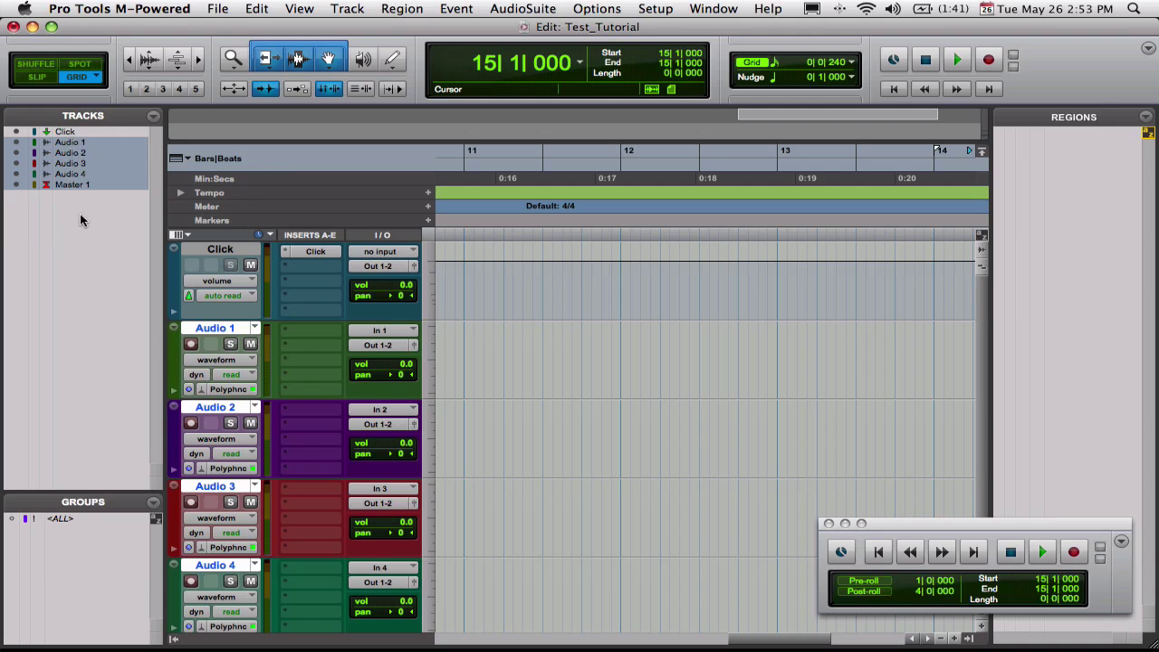
{"action": "left_click", "coordinate": [85, 132]}
{"action": "left_click", "coordinate": [78, 152]}
{"action": "left_click", "coordinate": [76, 183]}
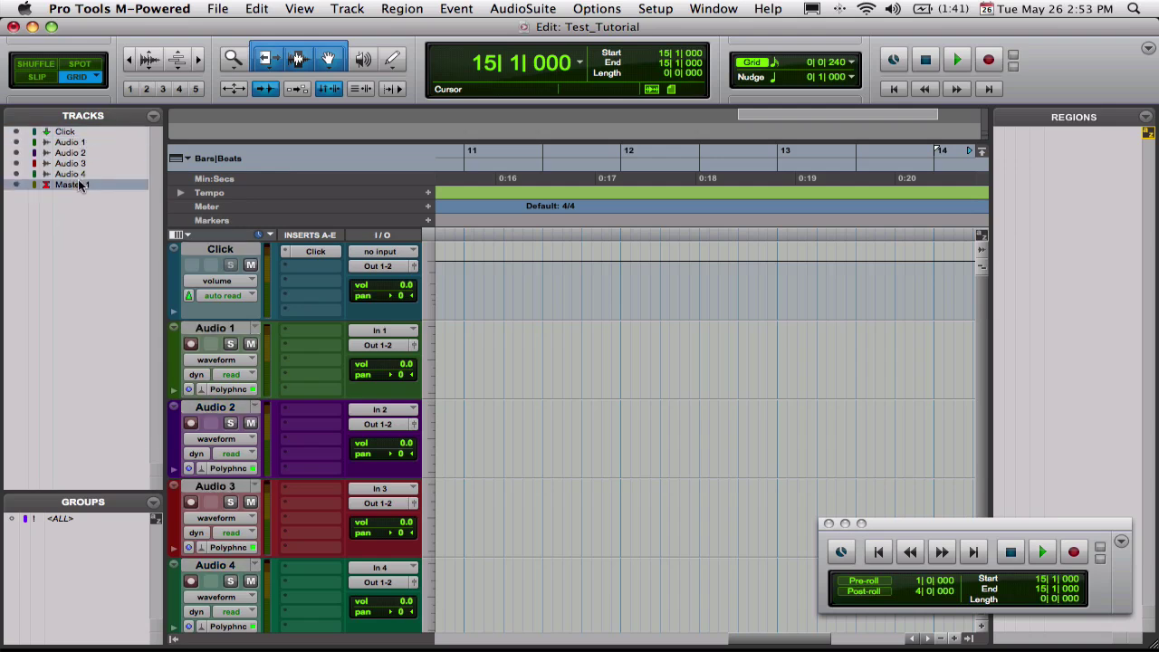
{"action": "left_click", "coordinate": [76, 142]}
{"action": "left_click", "coordinate": [77, 164]}
{"action": "left_click", "coordinate": [78, 174]}
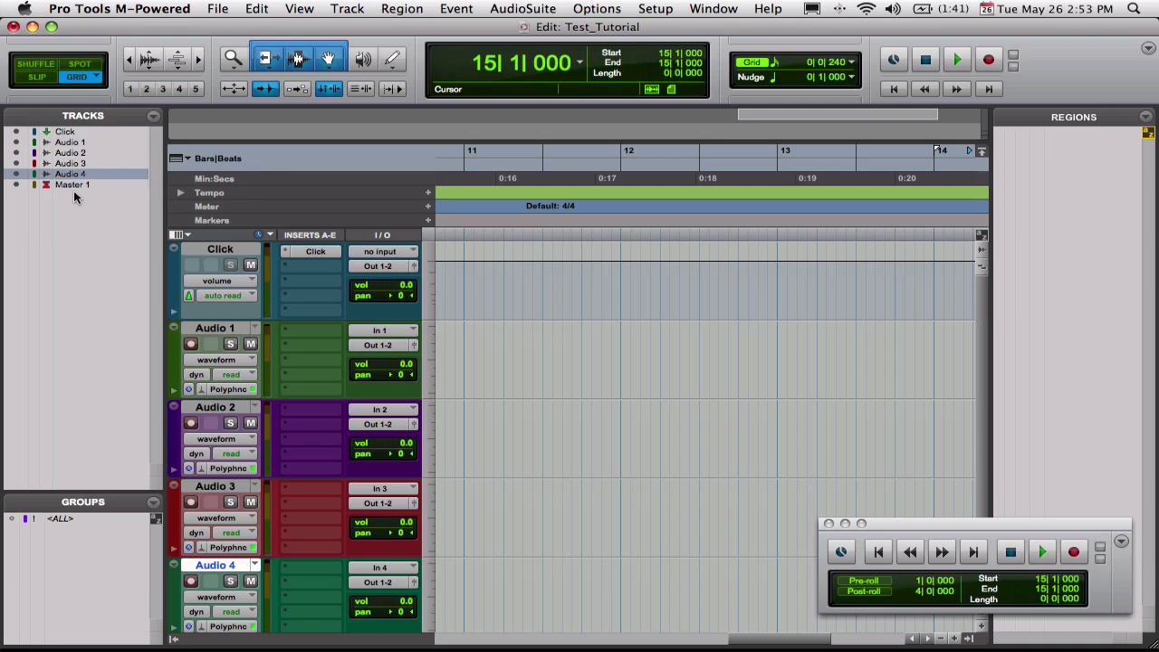
{"action": "left_click", "coordinate": [75, 187]}
{"action": "left_click", "coordinate": [76, 152]}
{"action": "left_click", "coordinate": [76, 144]}
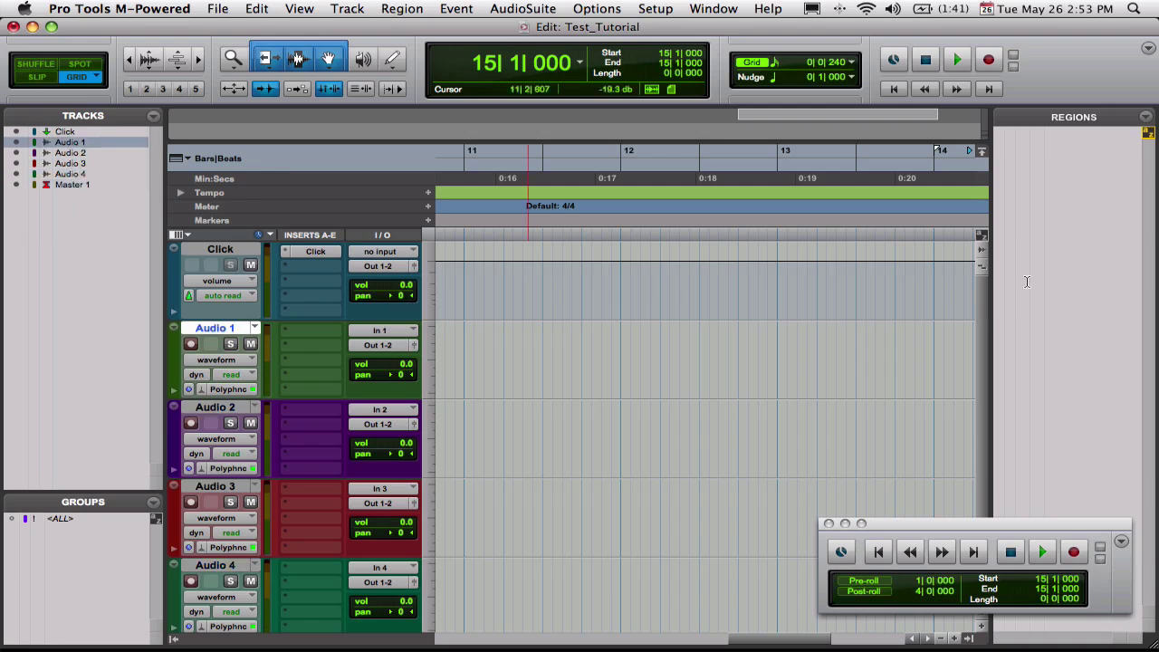
Step: Check the Regions list options, then hide the Tracks/Groups and Regions side lists
{"action": "left_click", "coordinate": [1146, 119]}
{"action": "left_click", "coordinate": [1083, 53]}
{"action": "left_click", "coordinate": [1146, 118]}
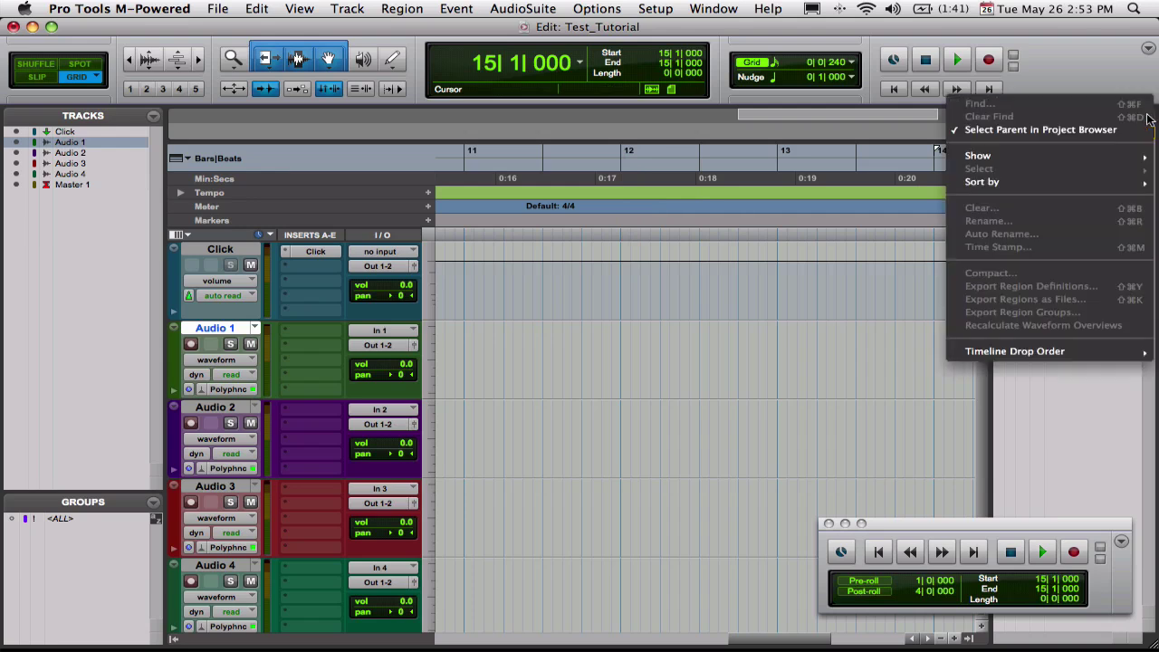
{"action": "left_click", "coordinate": [1073, 92]}
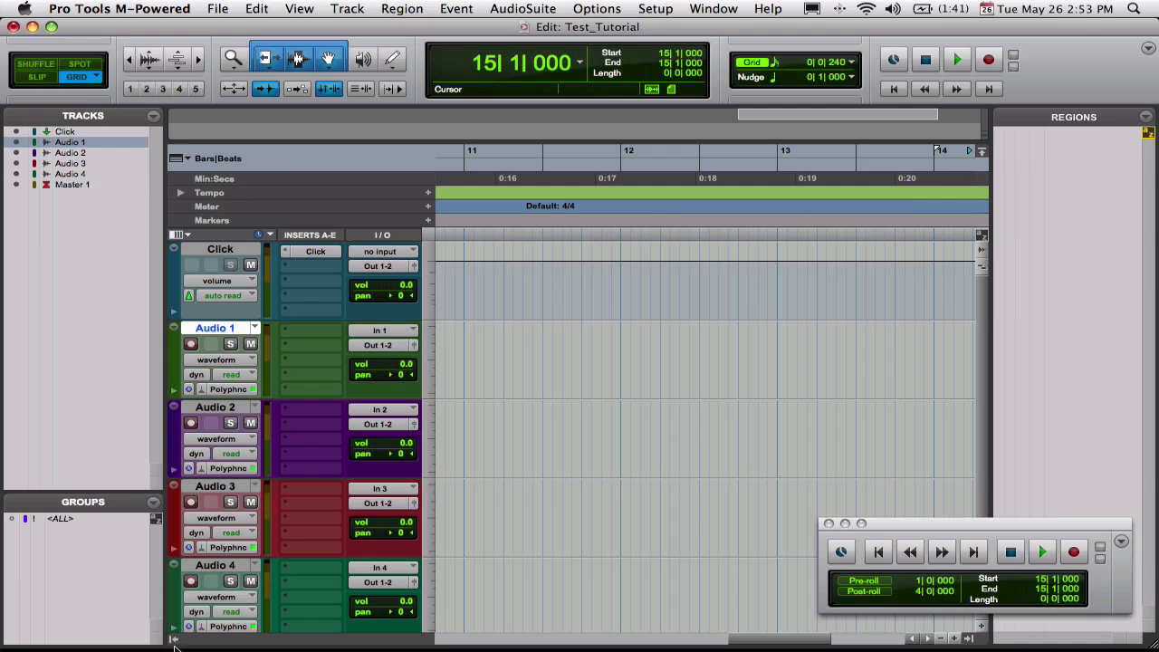
{"action": "left_click", "coordinate": [175, 641]}
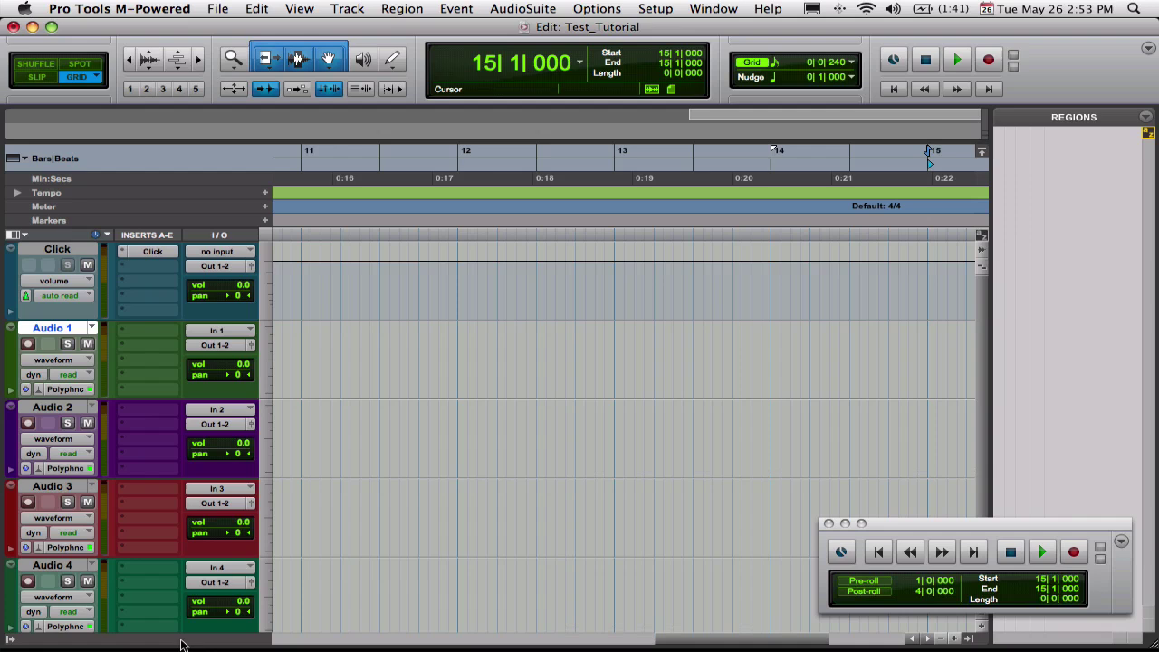
{"action": "left_click", "coordinate": [971, 639]}
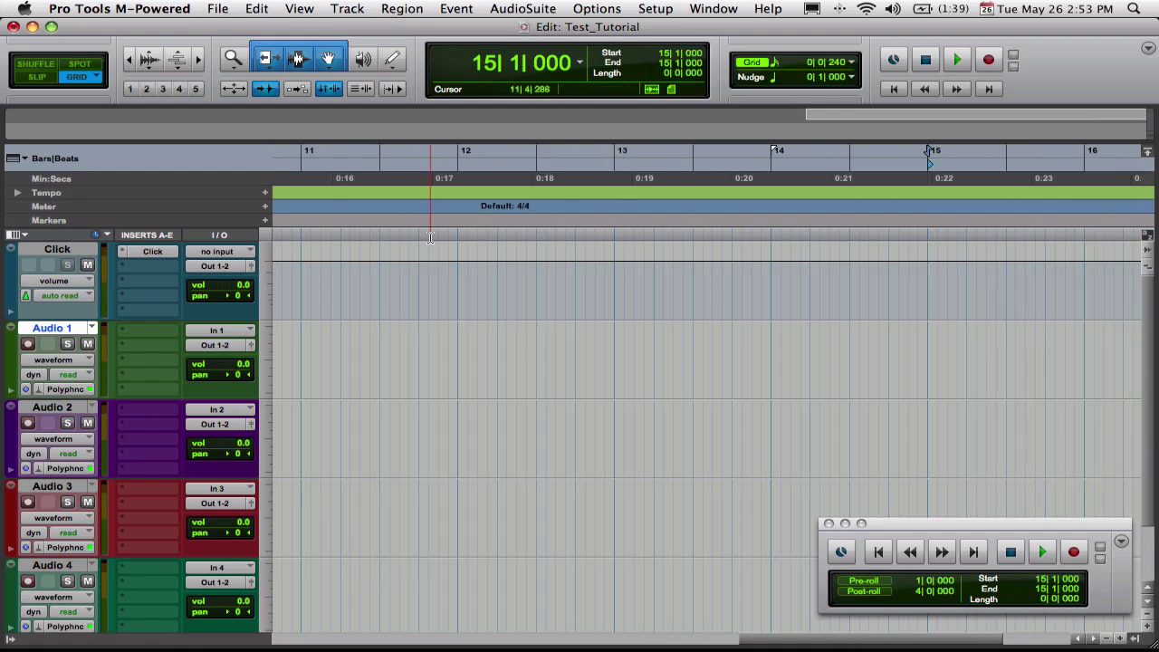
Step: Browse the File and Edit menus without choosing a command
{"action": "left_click", "coordinate": [226, 9]}
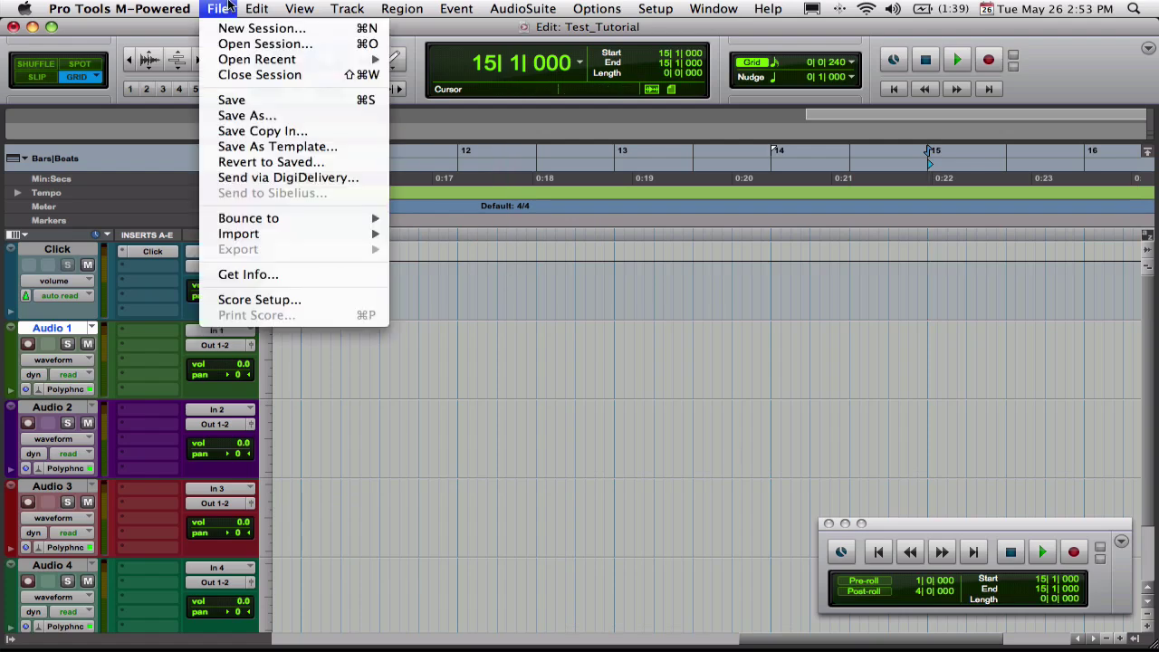
{"action": "left_click", "coordinate": [228, 8]}
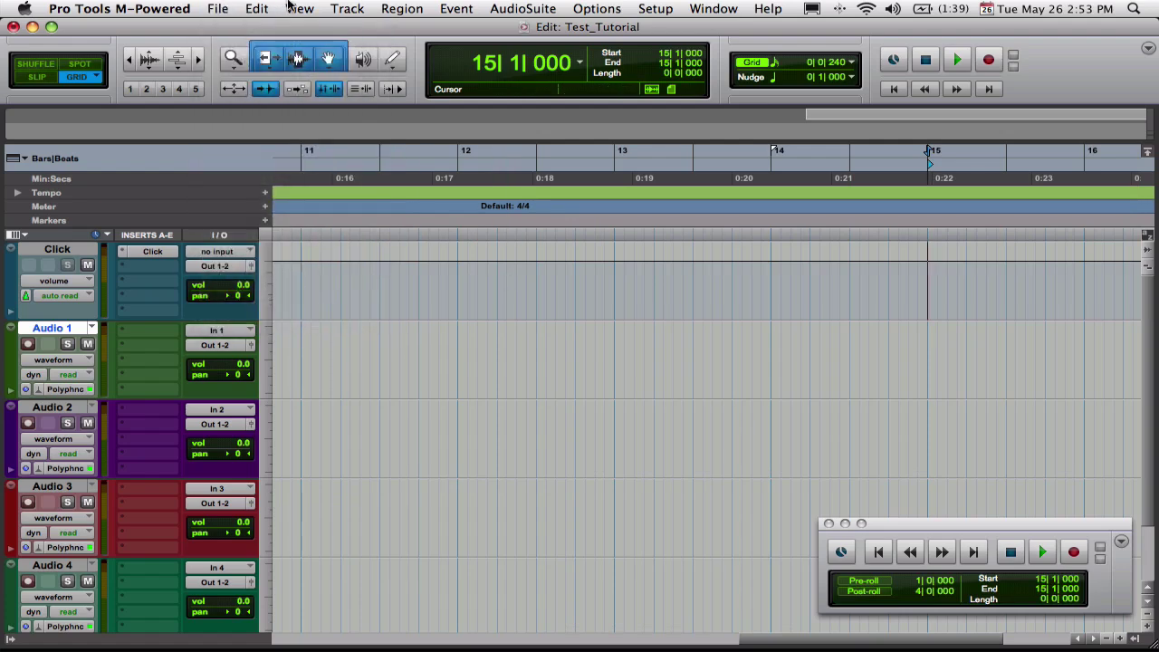
{"action": "left_click", "coordinate": [257, 8]}
{"action": "left_click", "coordinate": [238, 28]}
Step: Delete Audio 1–4 via the Tracks list, leaving Click and Master 1, and open File > Import
{"action": "left_click", "coordinate": [4, 638]}
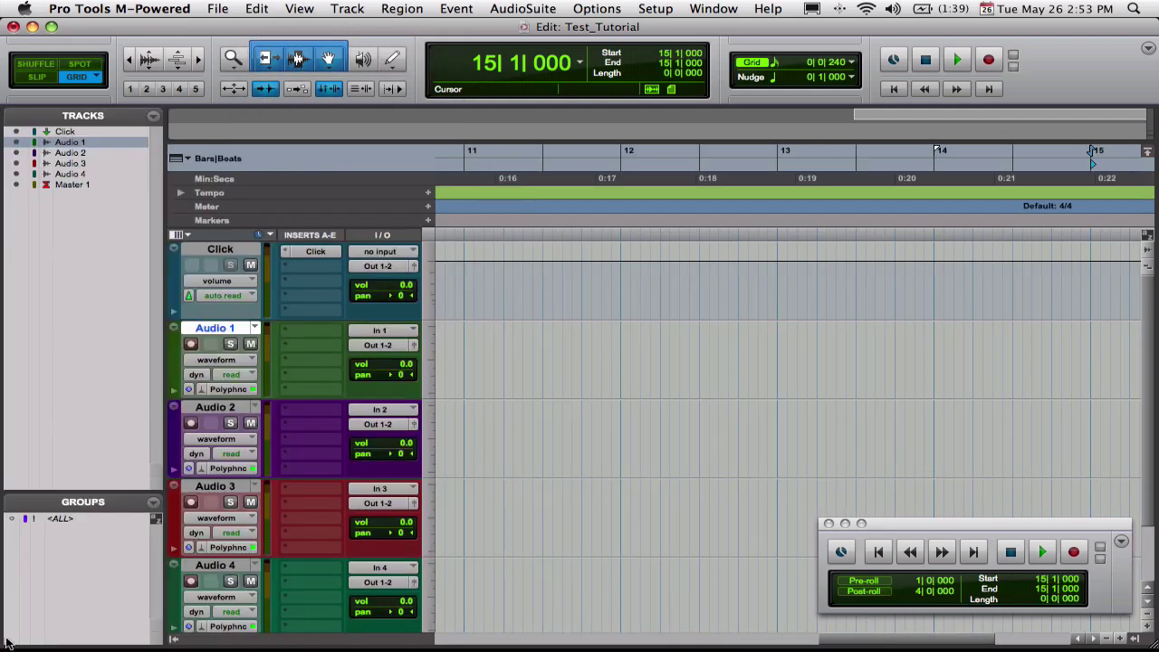
{"action": "left_click", "coordinate": [74, 174]}
{"action": "left_click", "coordinate": [74, 142], "text": "shift"}
{"action": "right_click", "coordinate": [75, 142]}
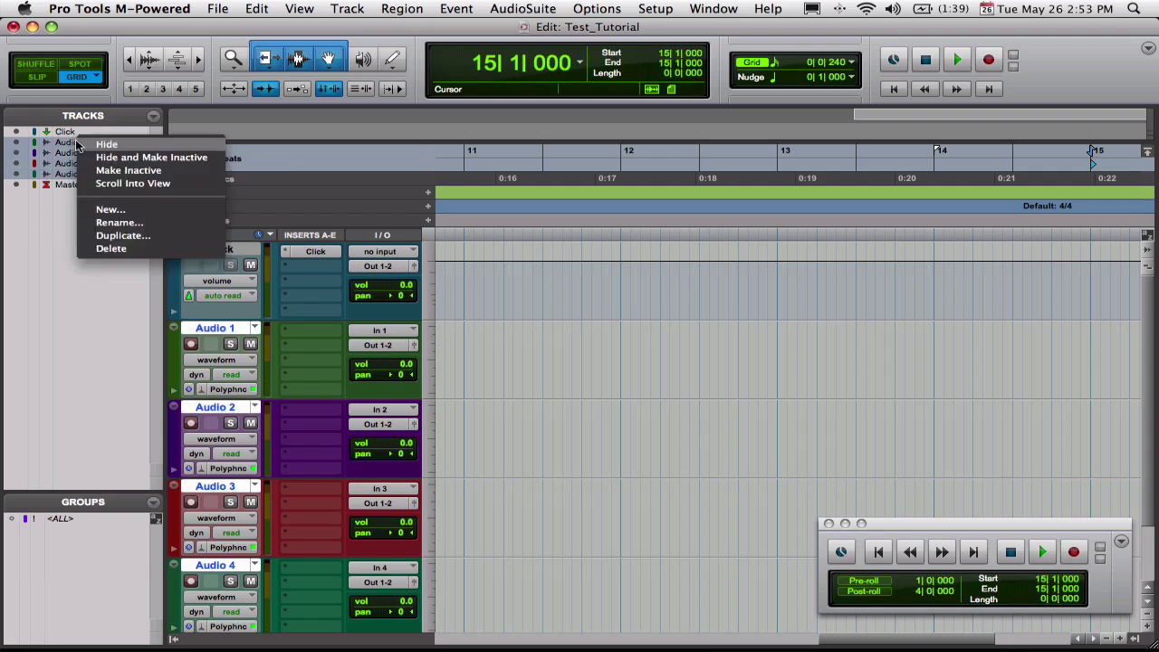
{"action": "left_click", "coordinate": [91, 247]}
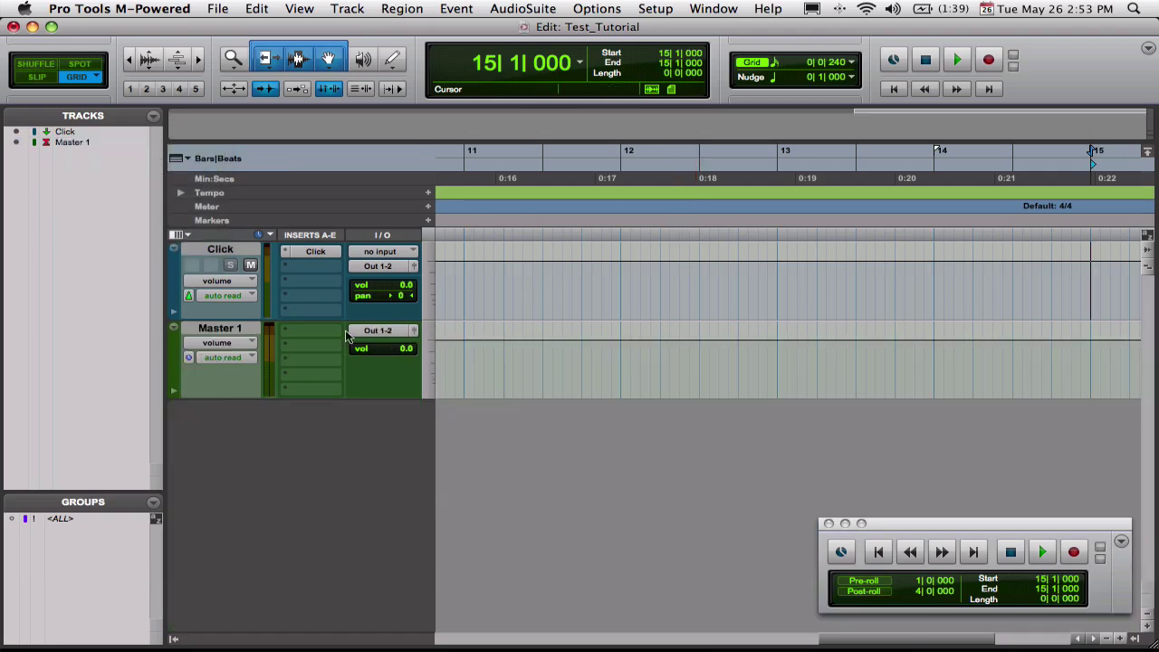
{"action": "left_click", "coordinate": [232, 6]}
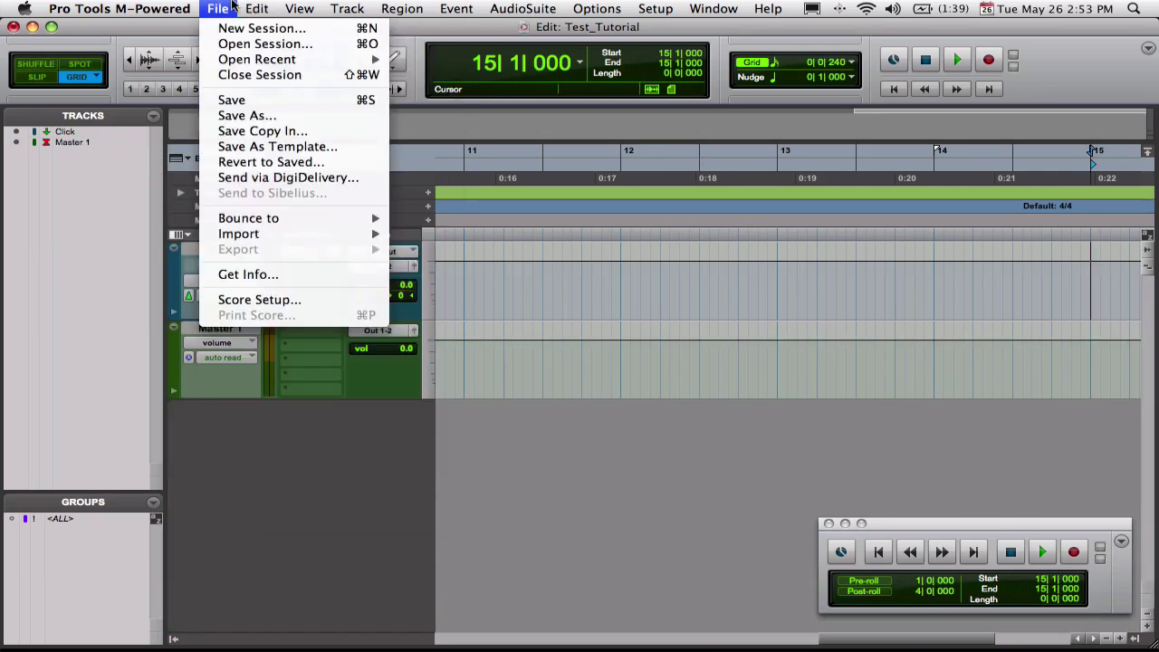
{"action": "mouse_move", "coordinate": [272, 238]}
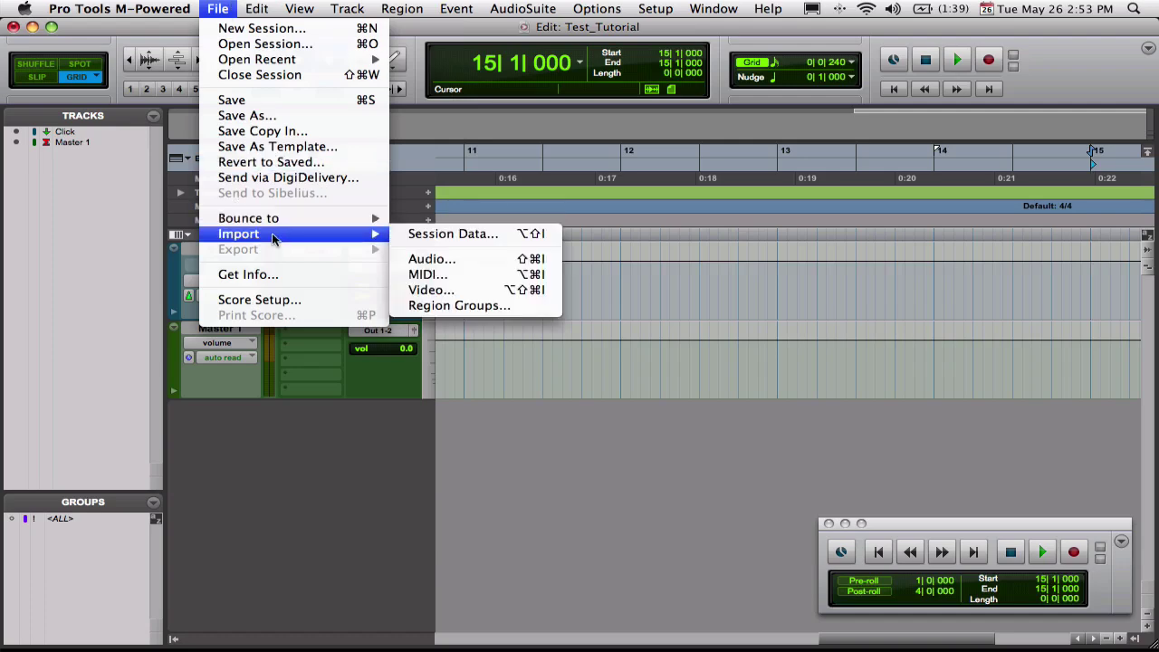
Step: Browse the import dialog to PT8 > PT_Drum_Editing > Audio Files and select Kick.L.wav
{"action": "left_click", "coordinate": [449, 260]}
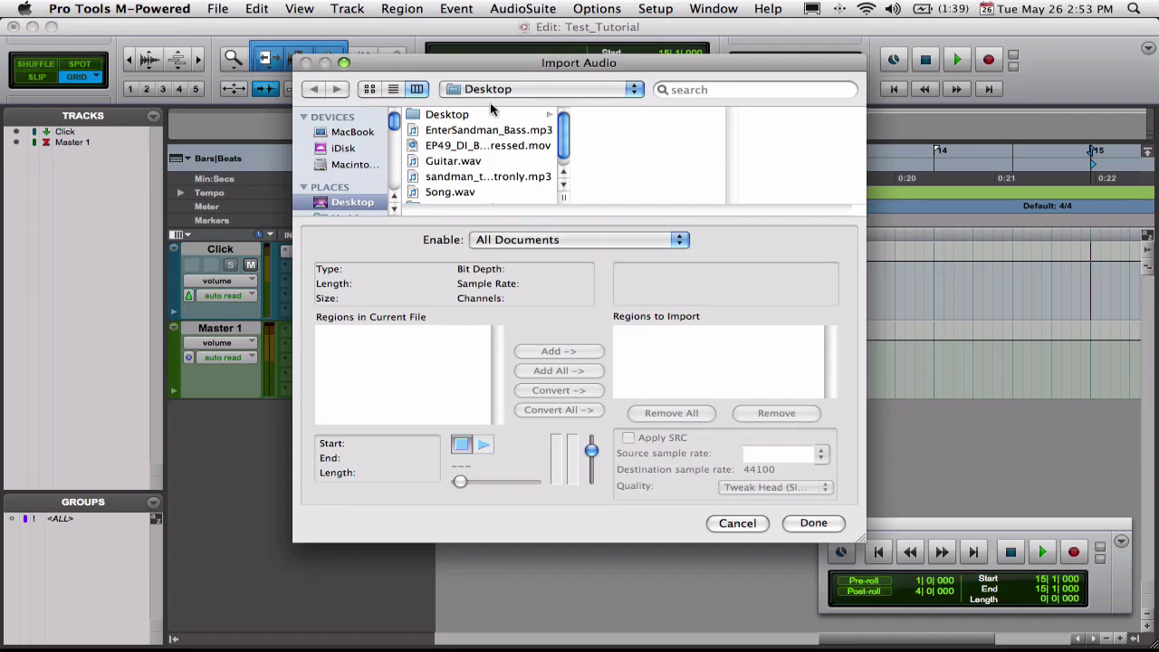
{"action": "scroll", "coordinate": [474, 165], "scroll_direction": "down", "scroll_amount": 1}
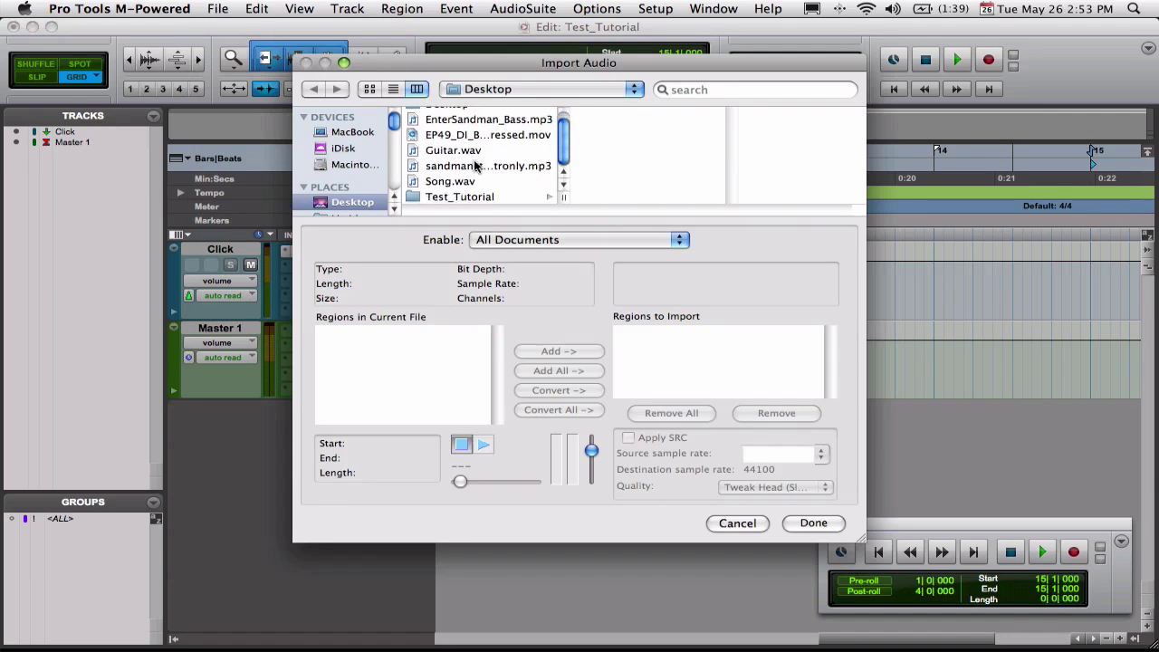
{"action": "scroll", "coordinate": [357, 163], "scroll_direction": "down", "scroll_amount": 5}
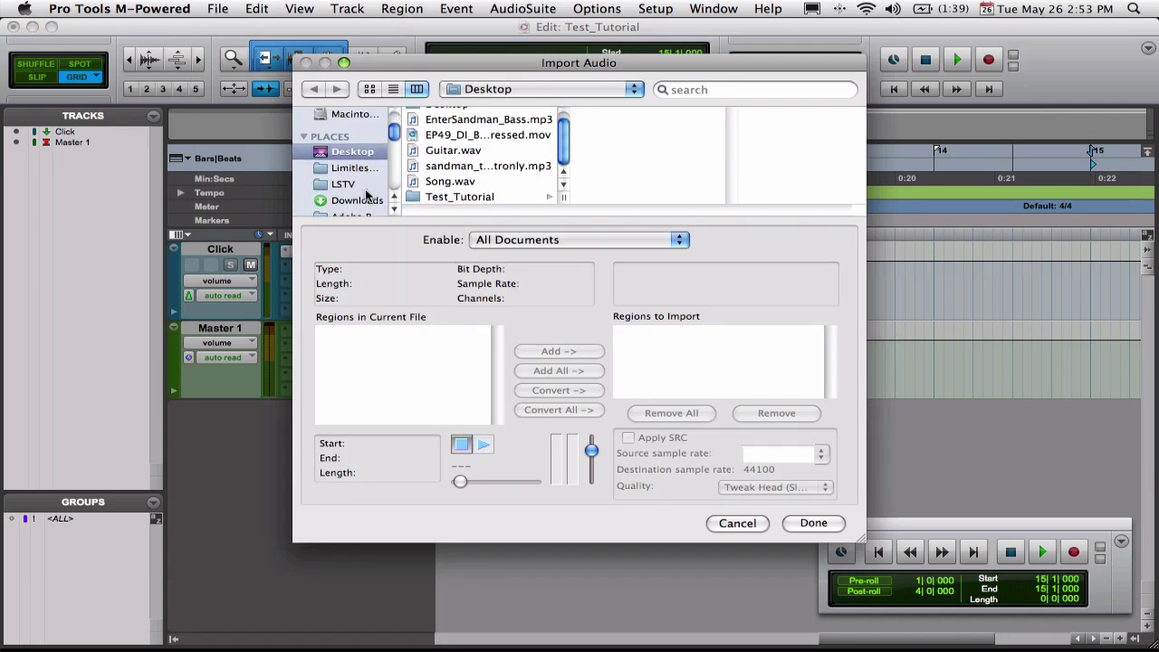
{"action": "left_click", "coordinate": [344, 208]}
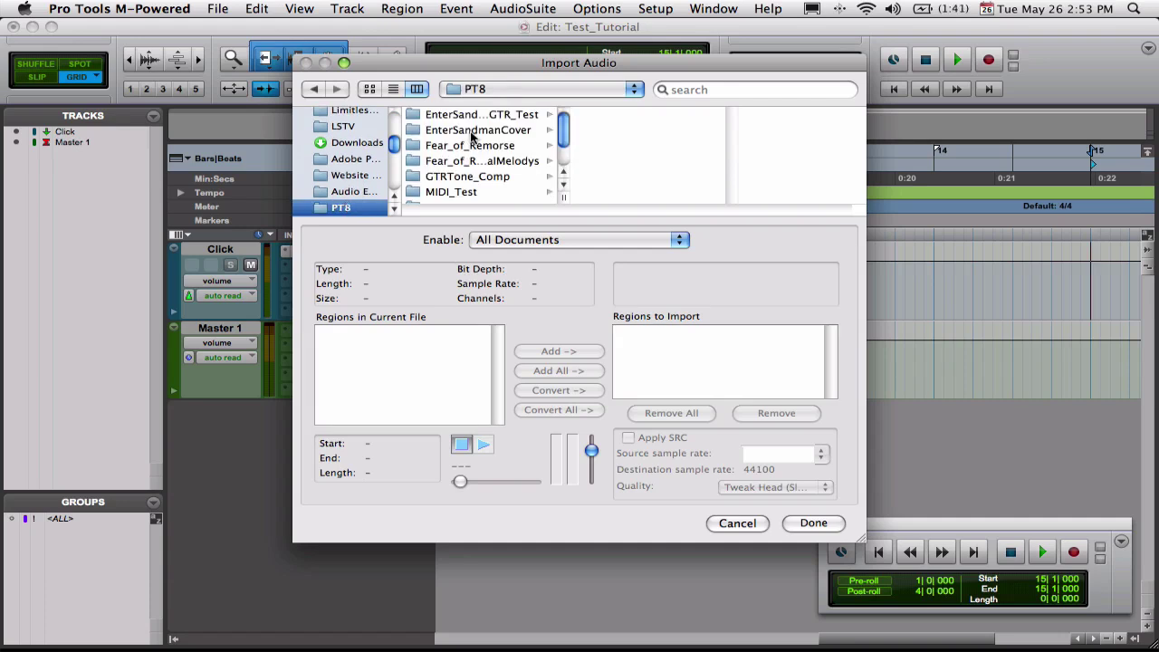
{"action": "scroll", "coordinate": [455, 193], "scroll_direction": "down", "scroll_amount": 1}
{"action": "scroll", "coordinate": [455, 195], "scroll_direction": "down", "scroll_amount": 2}
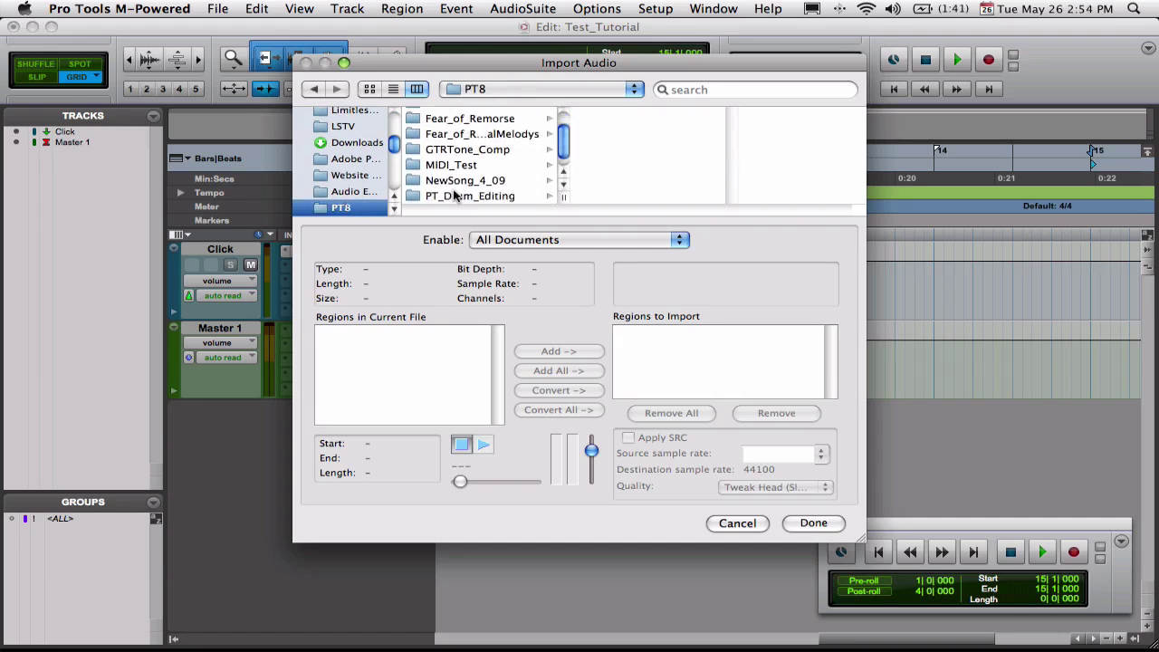
{"action": "left_click", "coordinate": [487, 182]}
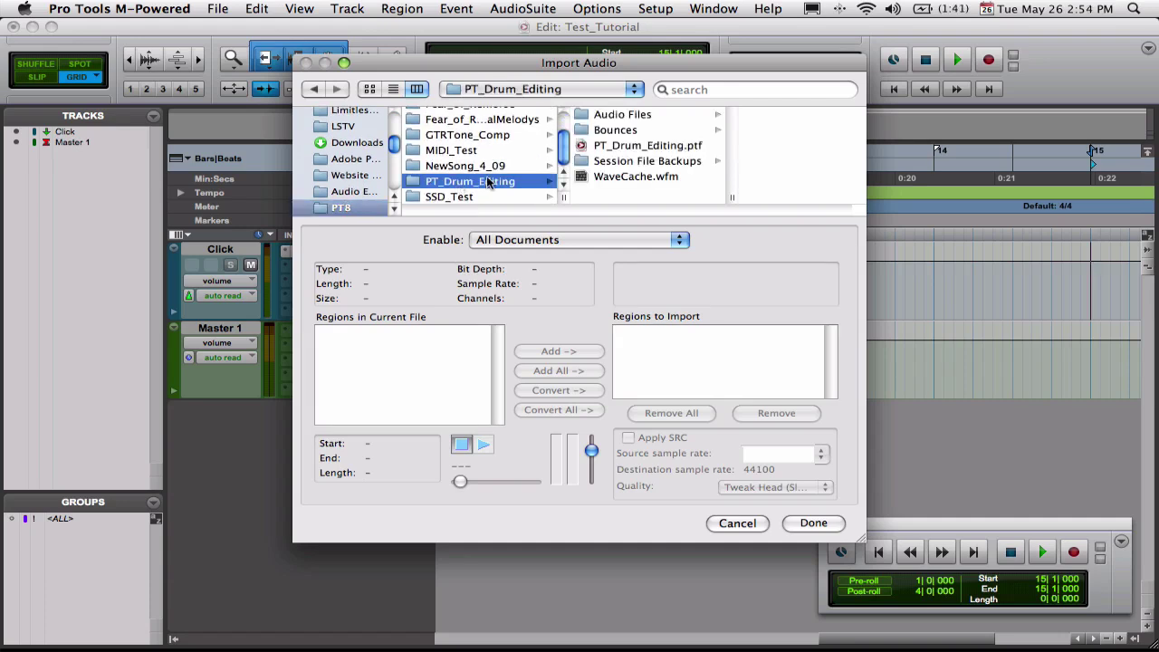
{"action": "left_click", "coordinate": [640, 129]}
{"action": "left_click", "coordinate": [633, 115]}
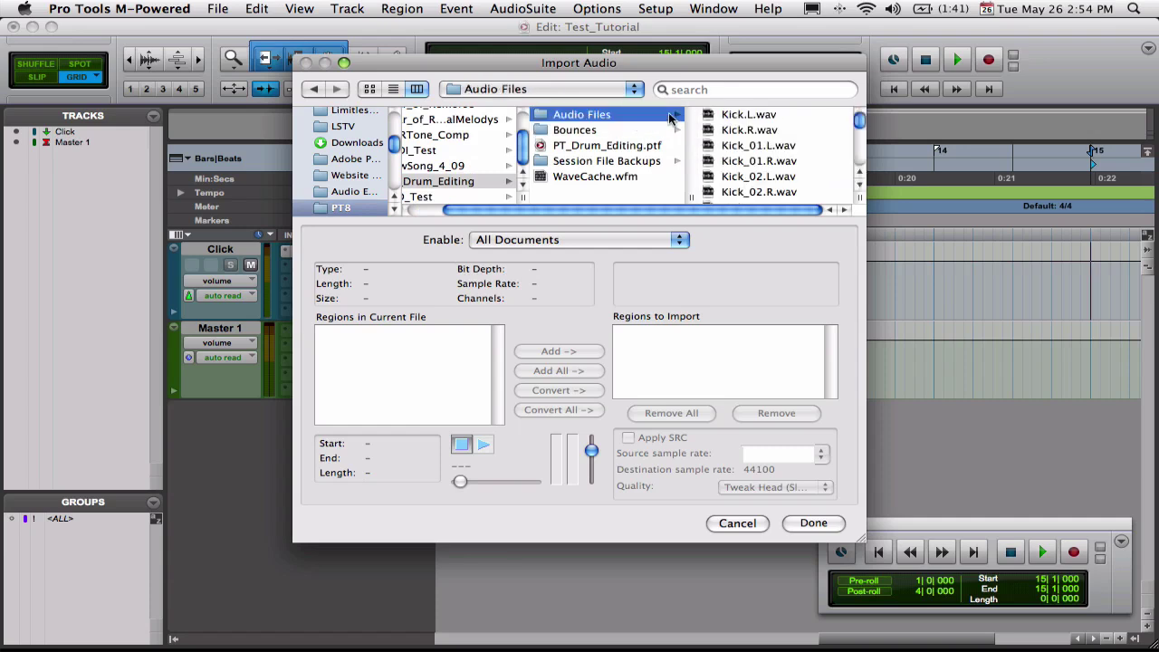
{"action": "left_click", "coordinate": [724, 115]}
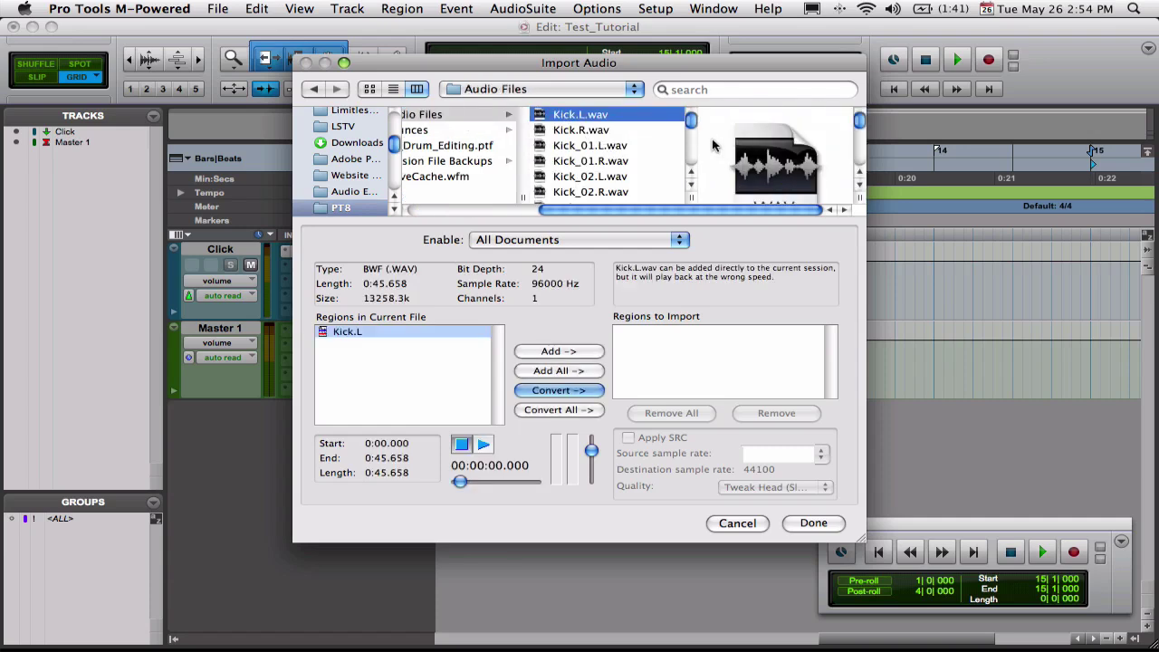
{"action": "left_click", "coordinate": [568, 130]}
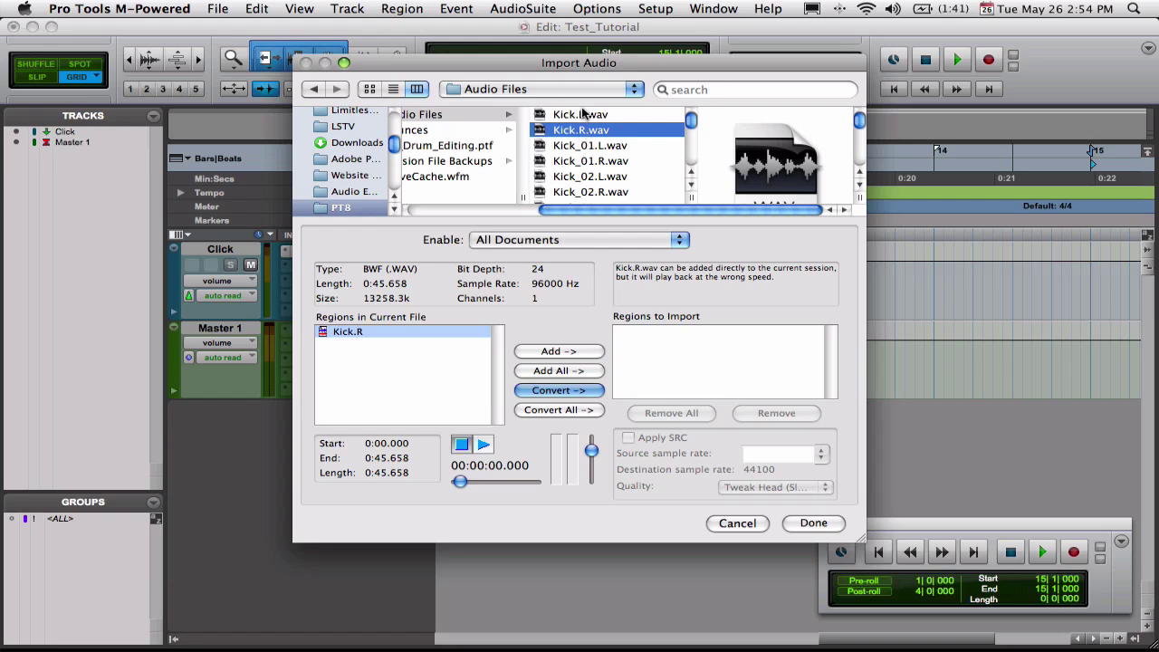
{"action": "left_click", "coordinate": [584, 115]}
Step: Queue Kick.L.wav with Apply SRC from 96000 to 44100 Hz, then finish choosing files
{"action": "scroll", "coordinate": [581, 151], "scroll_direction": "down", "scroll_amount": 3}
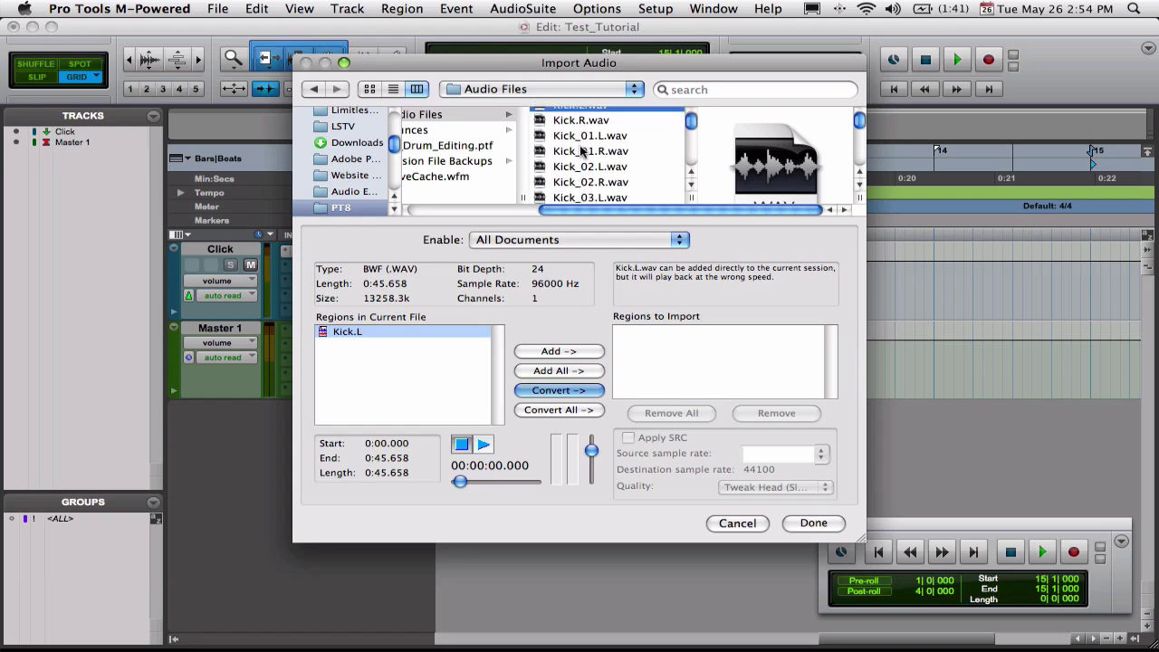
{"action": "scroll", "coordinate": [581, 145], "scroll_direction": "up", "scroll_amount": 3}
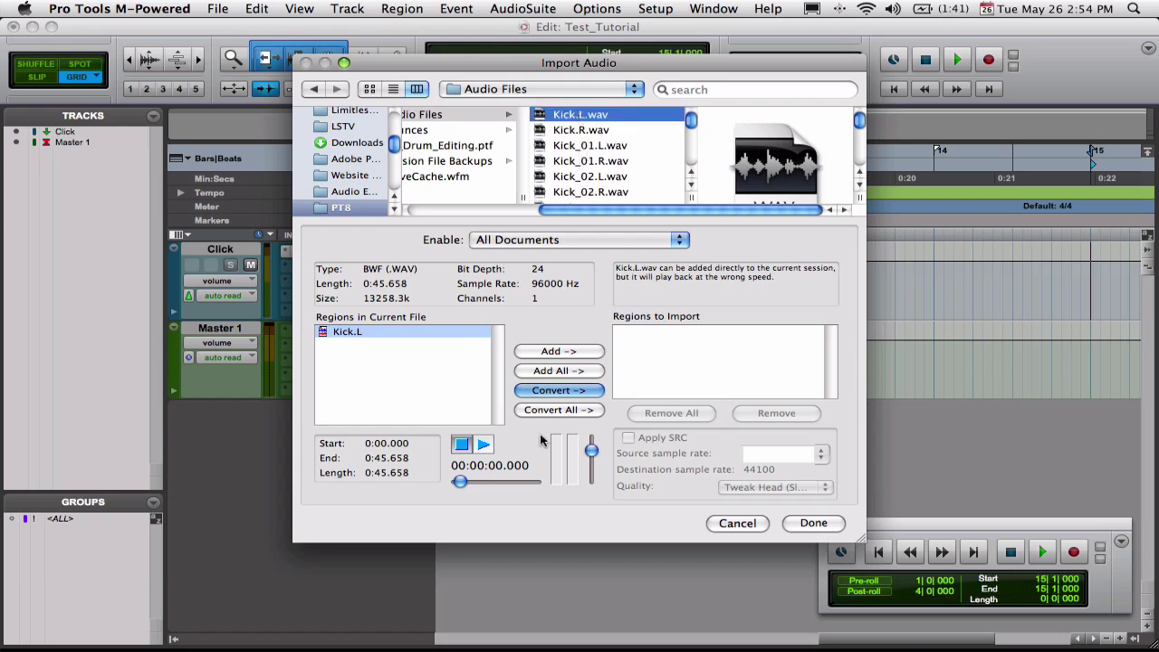
{"action": "left_click", "coordinate": [558, 391]}
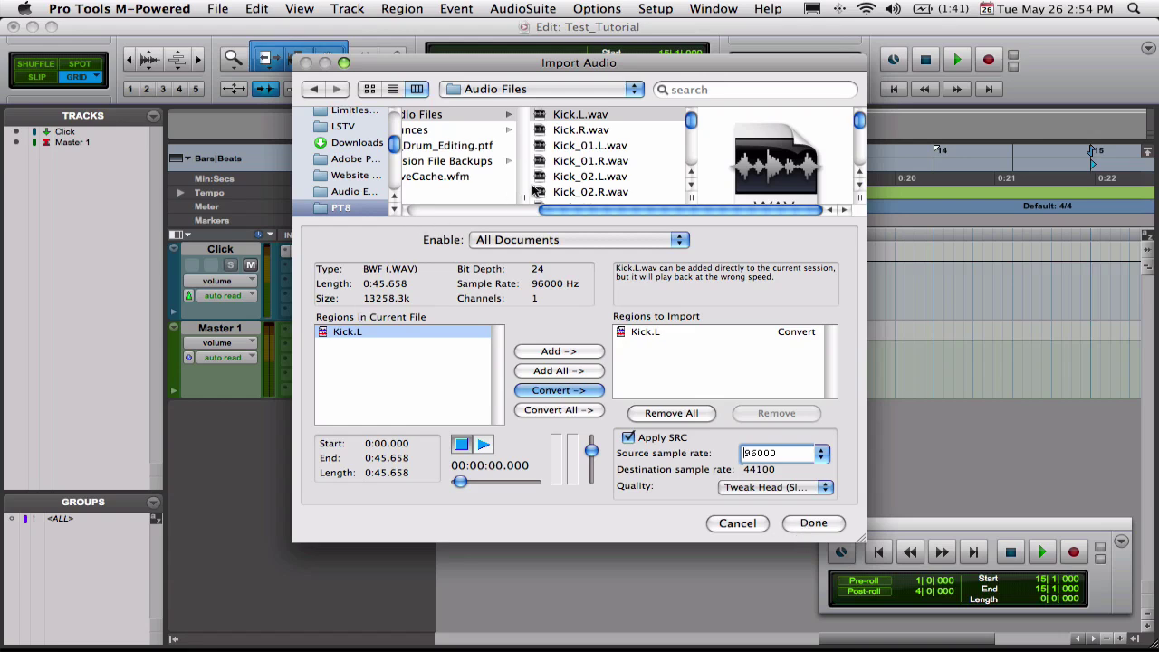
{"action": "left_click", "coordinate": [570, 118]}
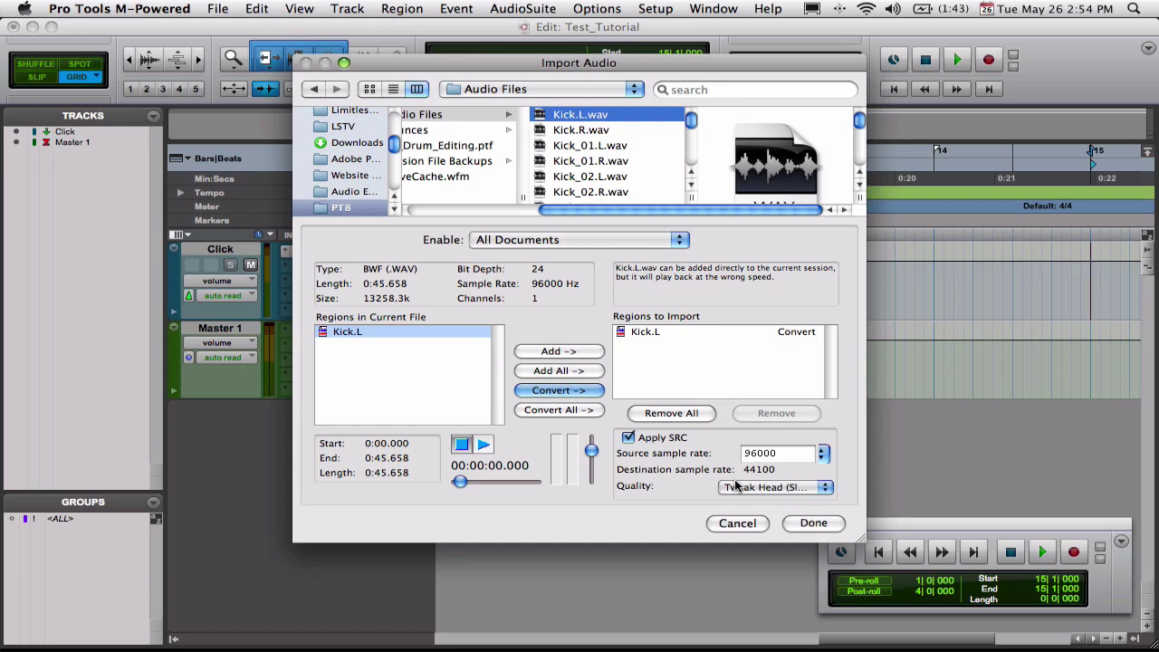
{"action": "left_click", "coordinate": [799, 524]}
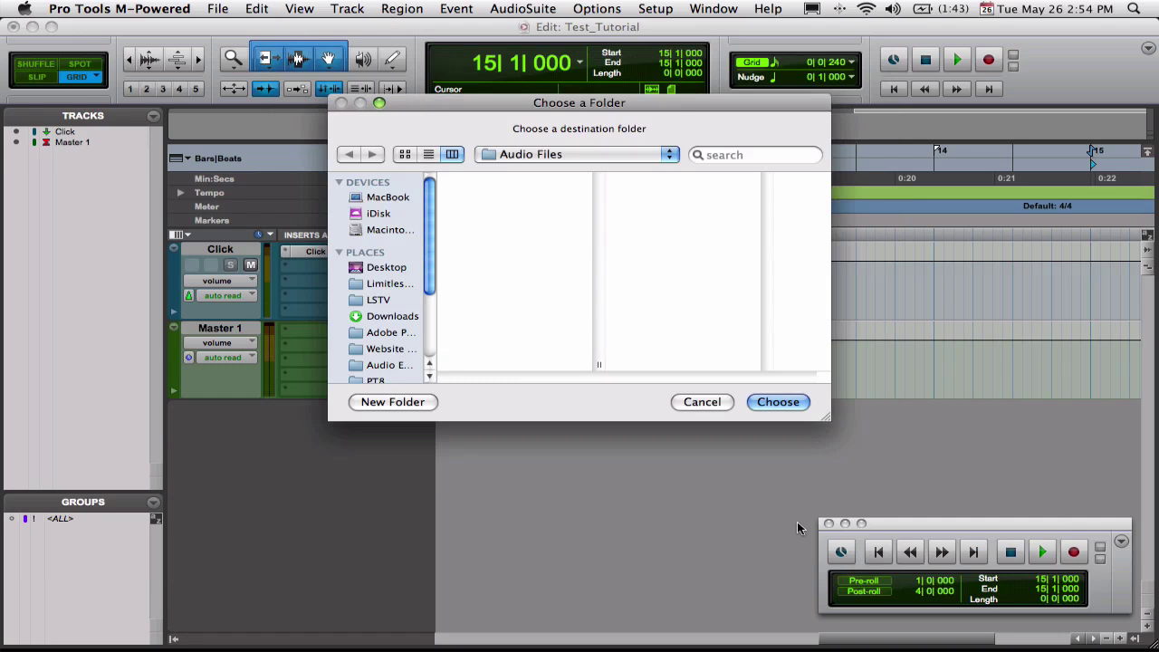
Step: Choose Audio Files as the destination and import Kick.L onto a new track at Session Start
{"action": "left_click", "coordinate": [787, 401]}
{"action": "left_click", "coordinate": [779, 402]}
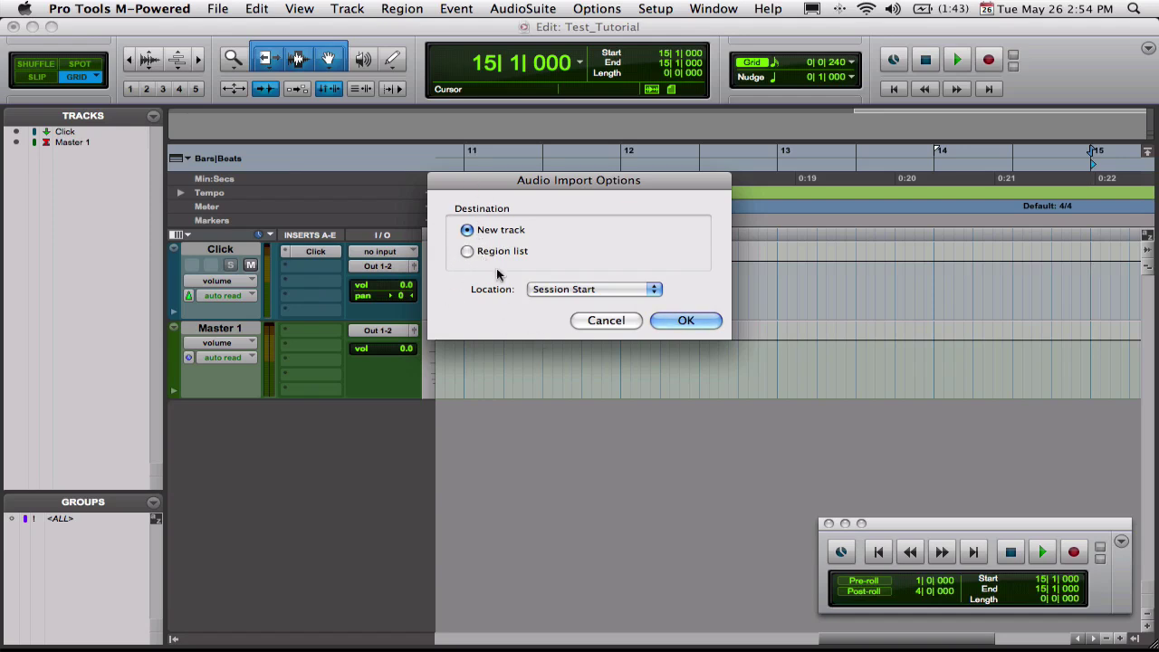
{"action": "left_click", "coordinate": [652, 290]}
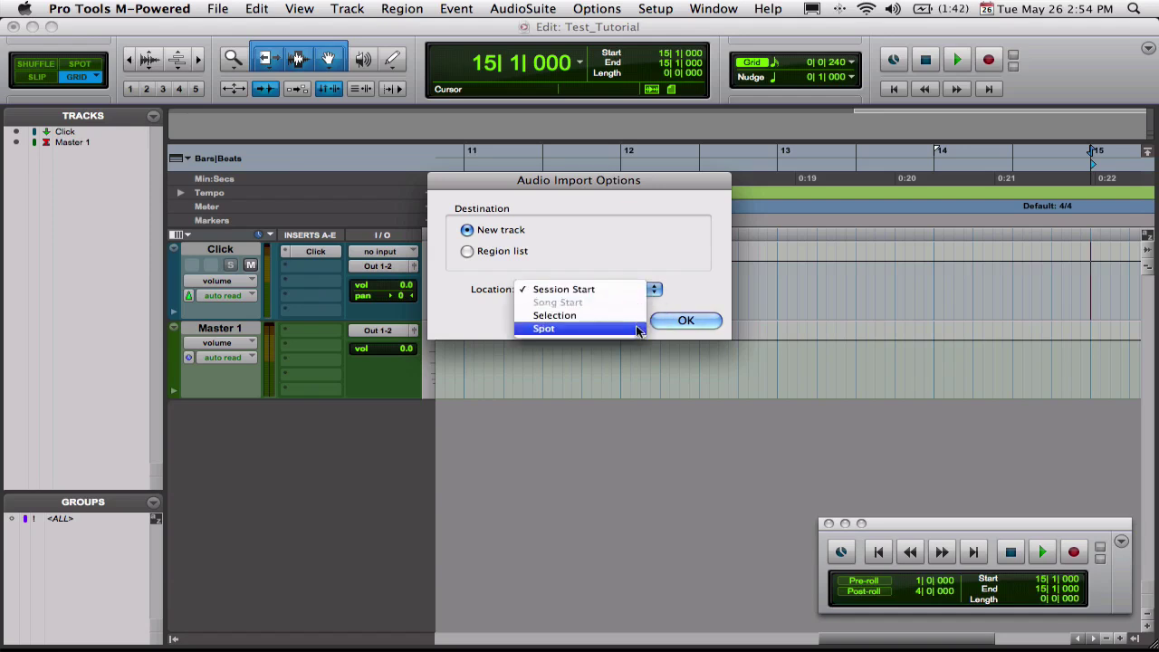
{"action": "left_click", "coordinate": [652, 251]}
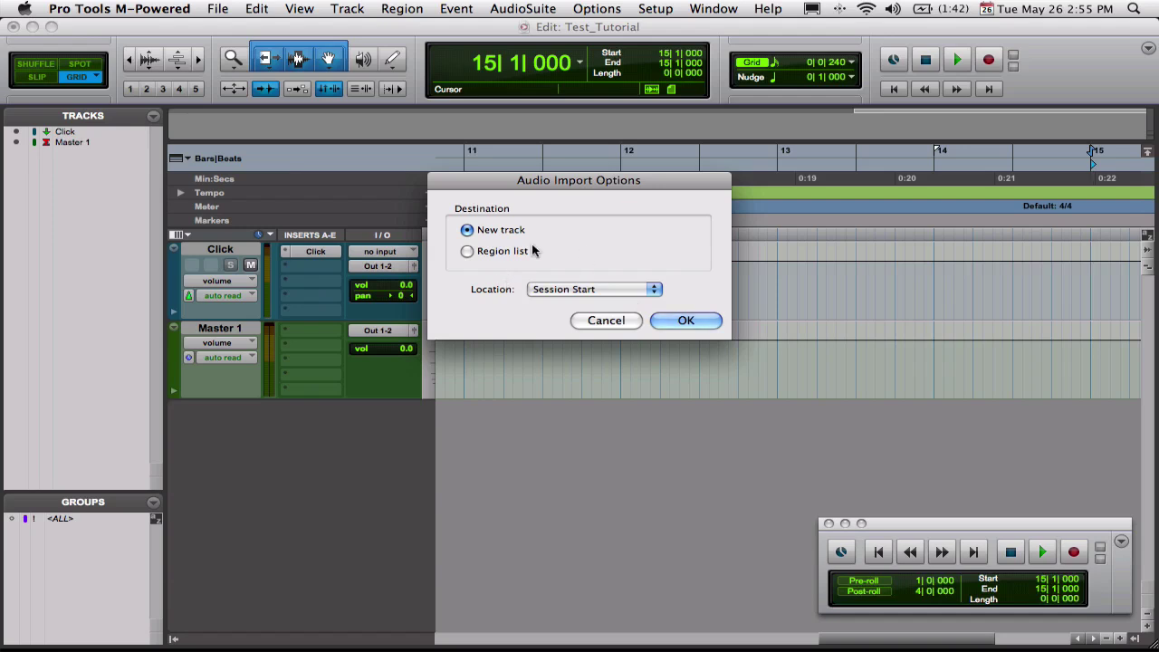
{"action": "left_click", "coordinate": [686, 320]}
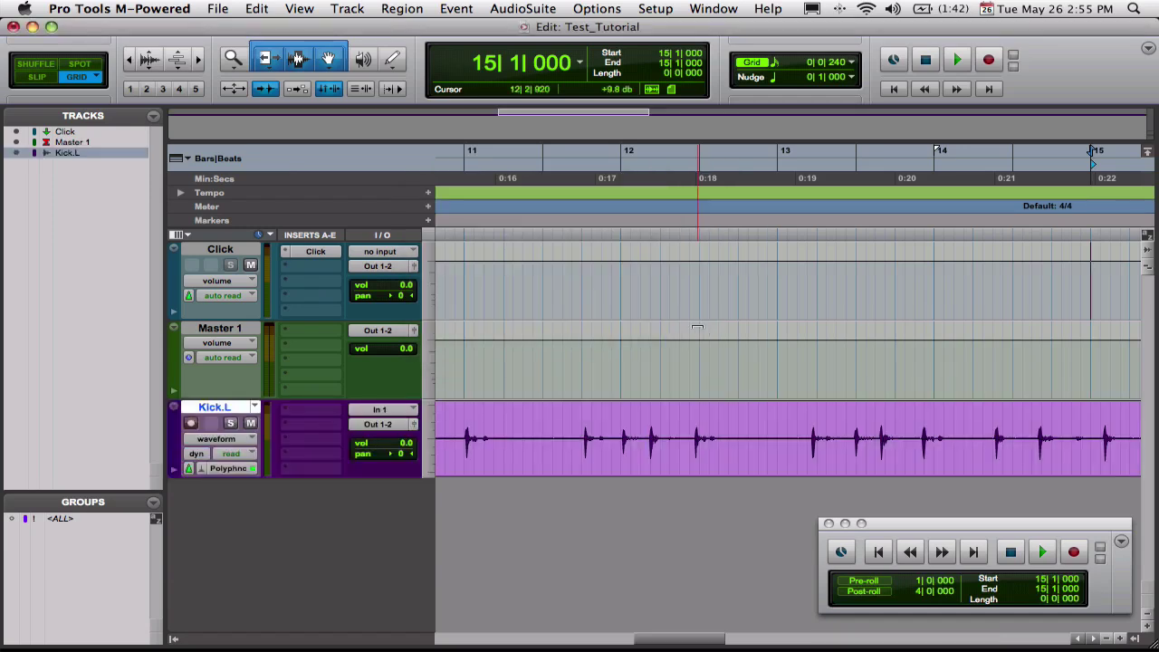
{"action": "scroll", "coordinate": [912, 439], "scroll_direction": "left", "scroll_amount": 10}
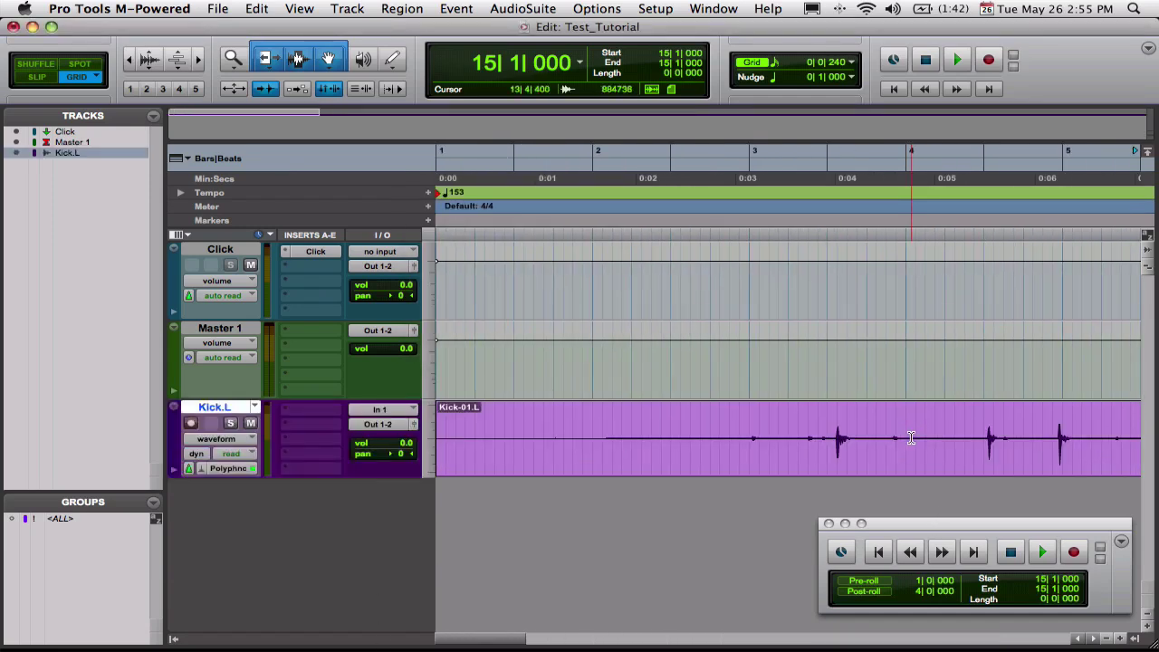
{"action": "scroll", "coordinate": [910, 438], "scroll_direction": "right", "scroll_amount": 10}
{"action": "scroll", "coordinate": [910, 438], "scroll_direction": "left", "scroll_amount": 15}
{"action": "left_click_drag", "start_coordinate": [511, 455], "coordinate": [489, 434]}
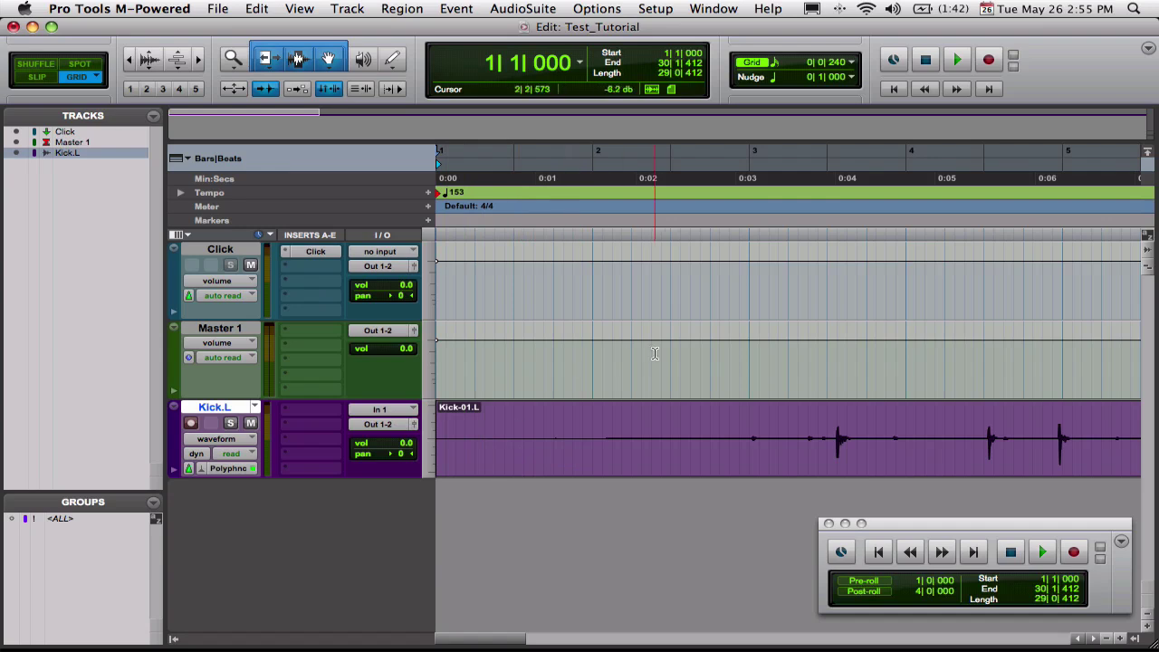
{"action": "left_click_drag", "start_coordinate": [524, 431], "coordinate": [690, 429]}
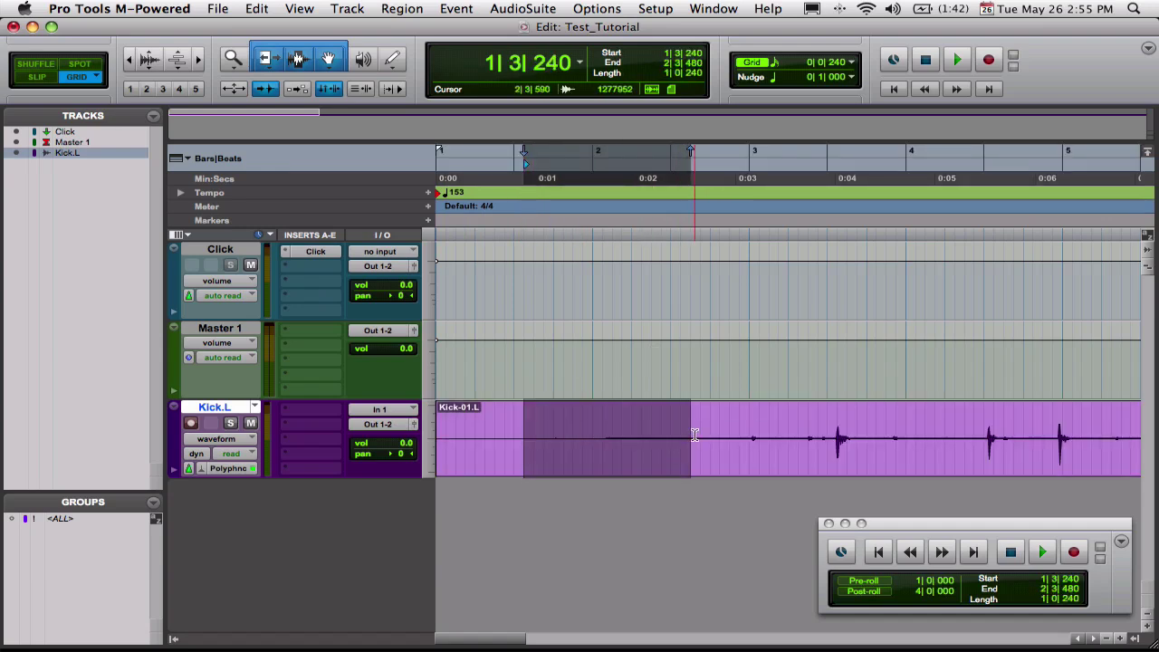
{"action": "left_click", "coordinate": [641, 434]}
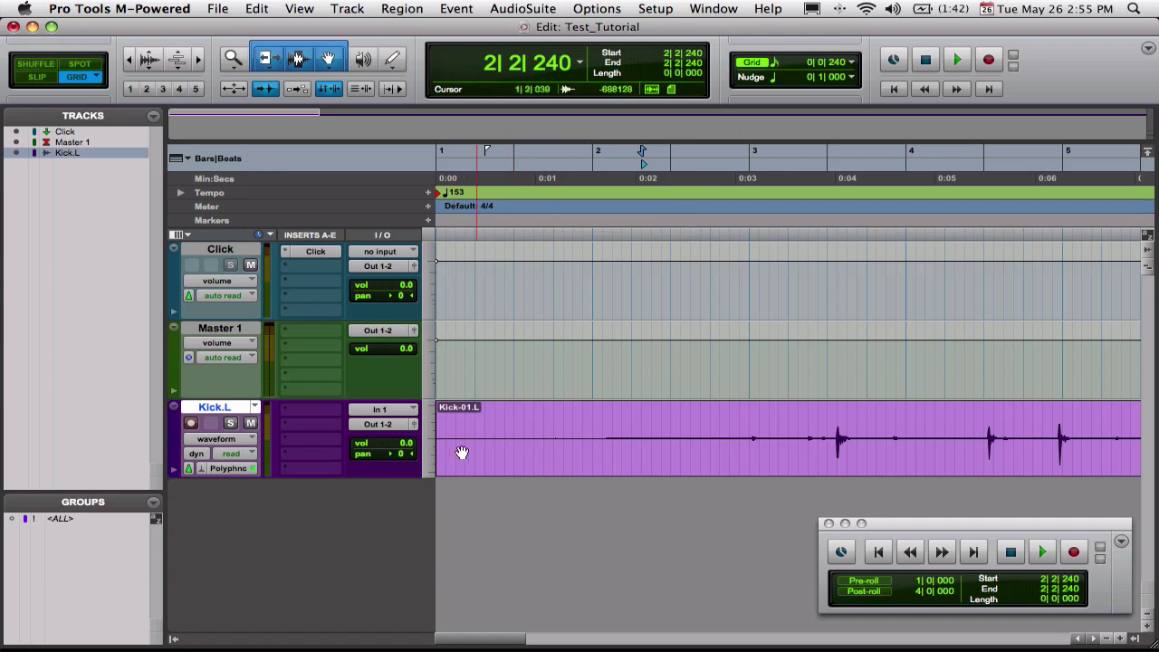
{"action": "mouse_move", "coordinate": [440, 443]}
{"action": "left_mouse_down"}
{"action": "mouse_move", "coordinate": [624, 422]}
{"action": "mouse_move", "coordinate": [652, 432]}
{"action": "mouse_move", "coordinate": [434, 422]}
{"action": "left_mouse_up"}
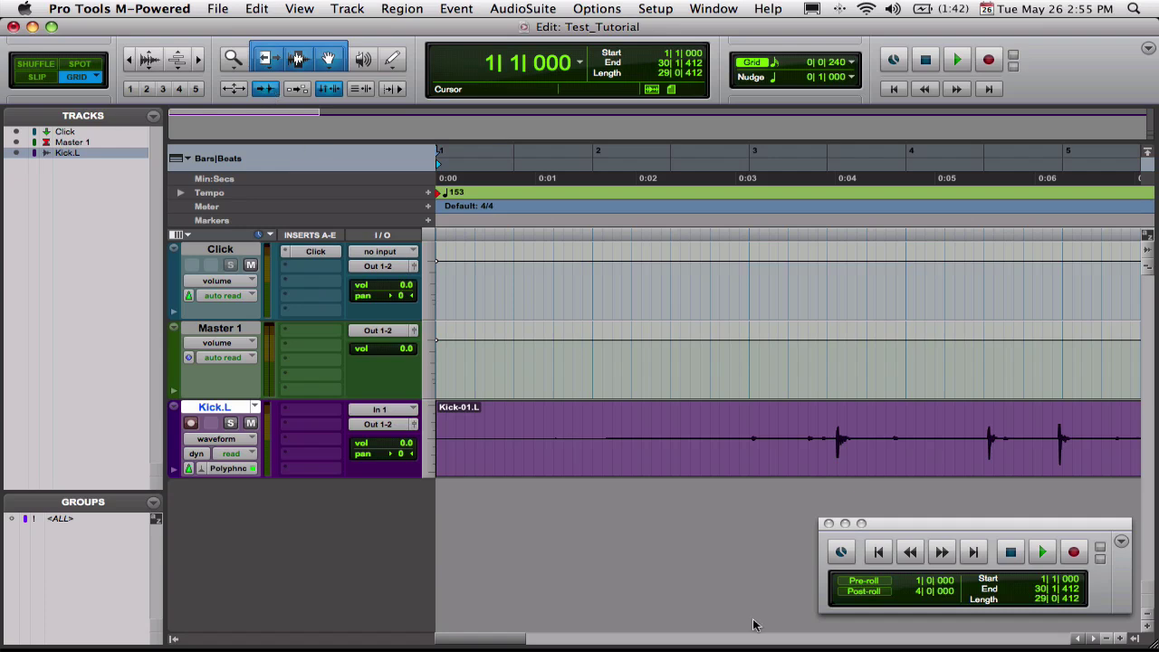
Step: Play Kick.L from near its start, Tab to the next kick transient, and play from there
{"action": "left_click", "coordinate": [469, 437]}
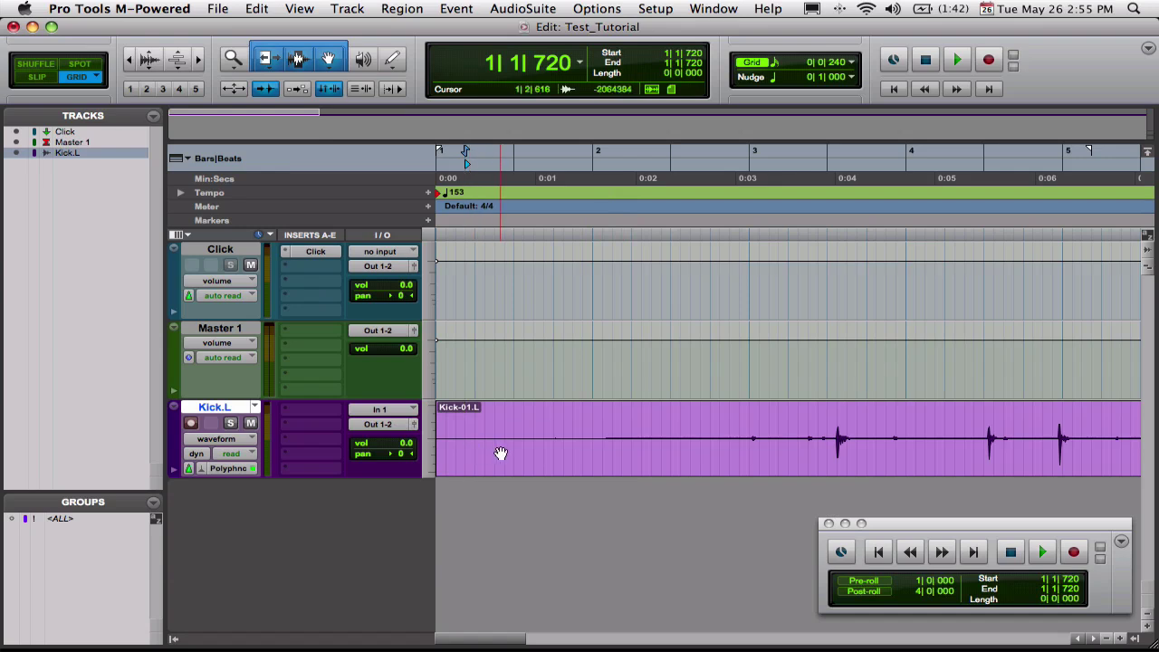
{"action": "key", "text": "space"}
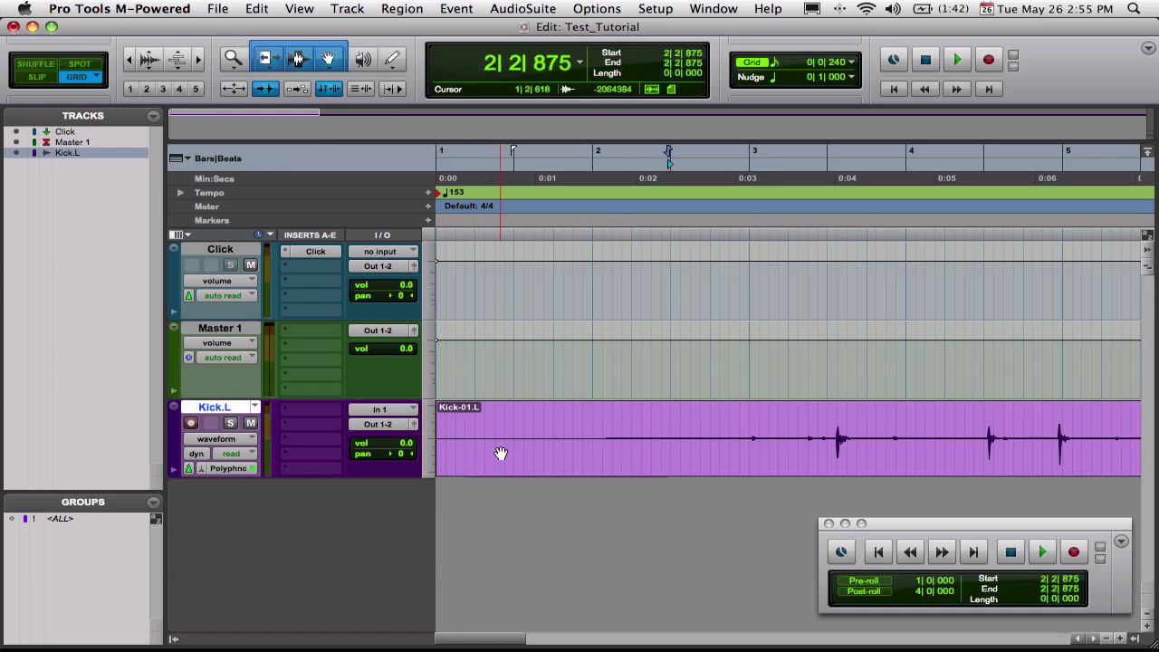
{"action": "key", "text": "space"}
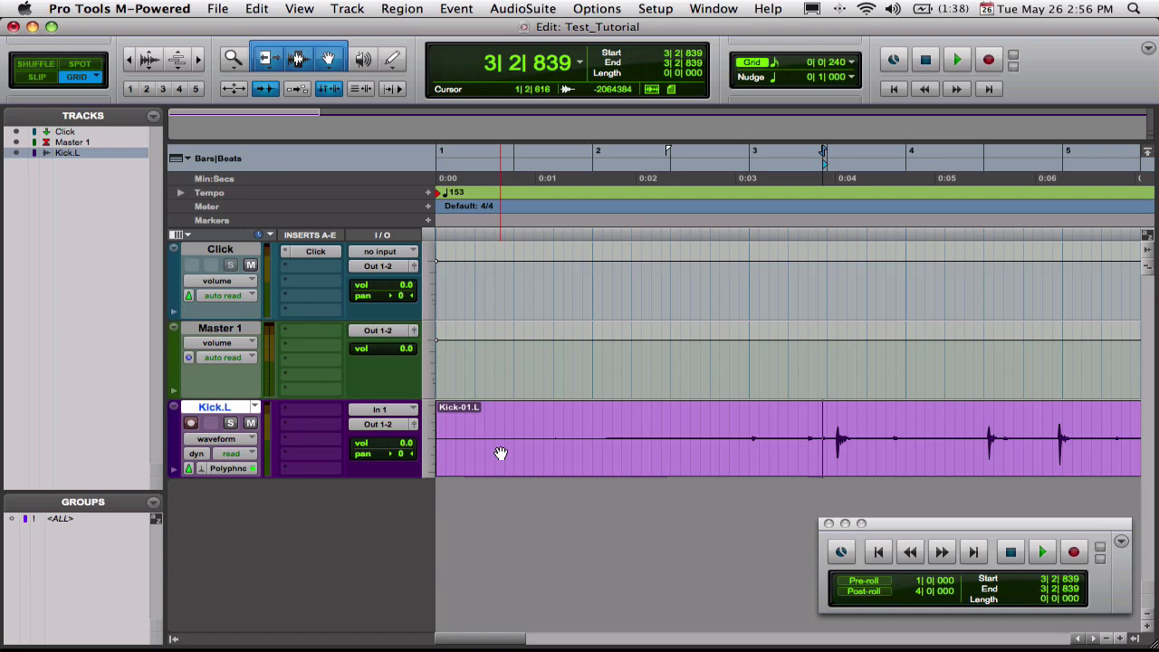
{"action": "key", "text": "Tab"}
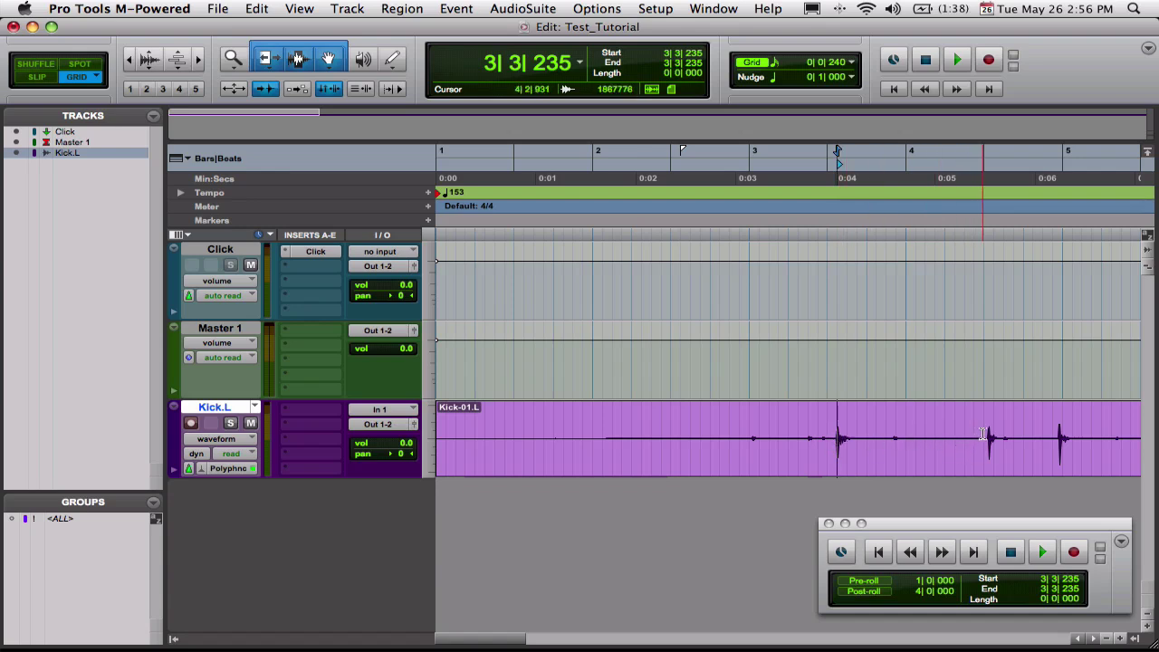
{"action": "key", "text": "space"}
{"action": "key", "text": "space"}
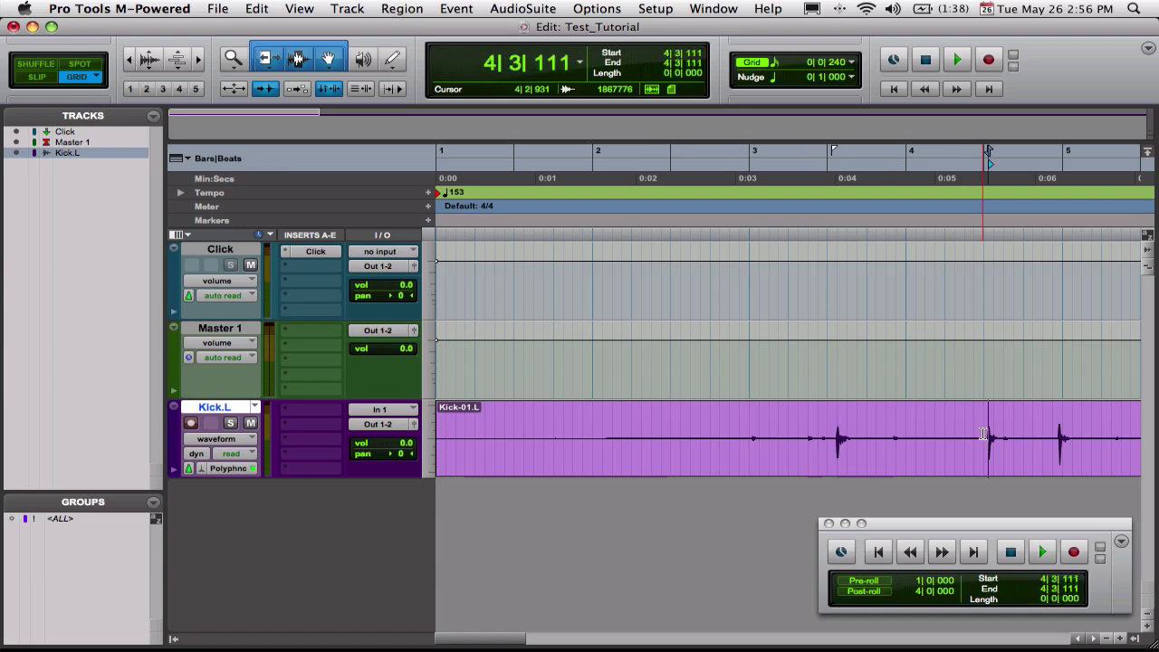
{"action": "left_click", "coordinate": [271, 90]}
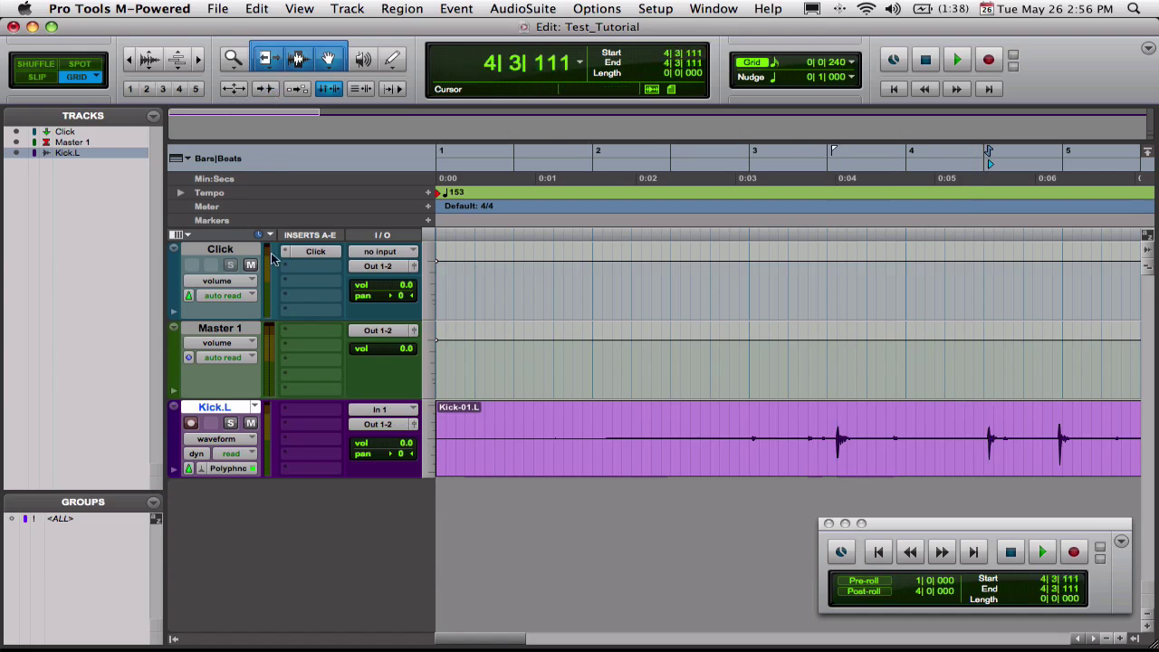
Step: Select Kick.L audio from 1|4|240 to 2|4|720, then reset the insertion to 1|3|240
{"action": "left_click", "coordinate": [551, 428]}
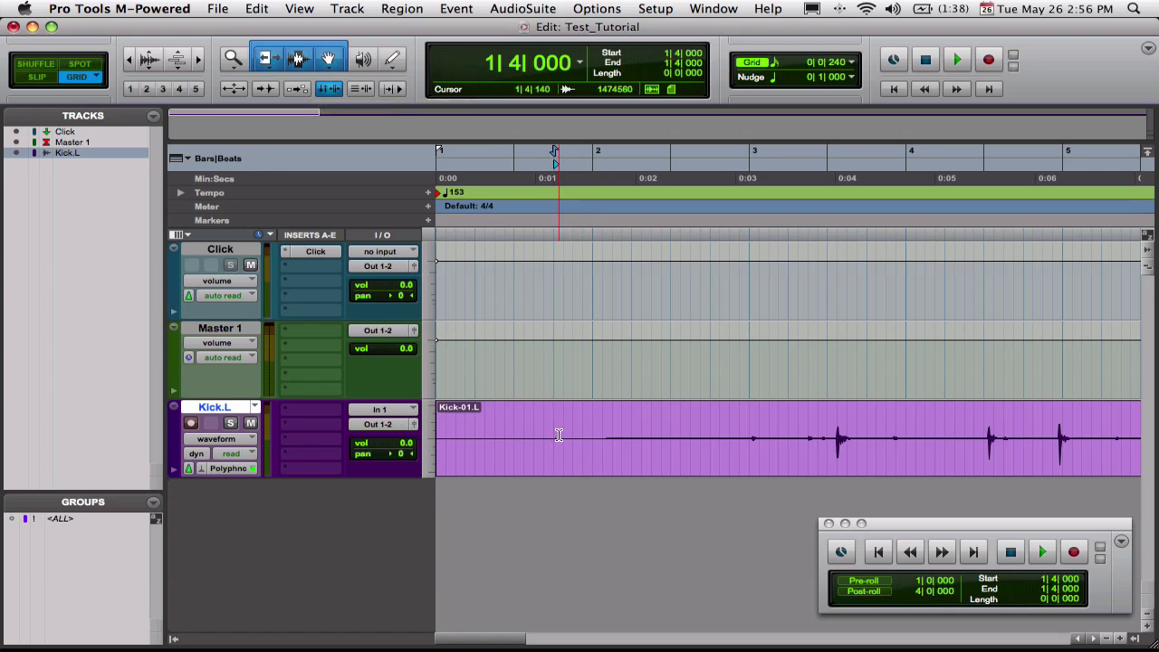
{"action": "left_click_drag", "start_coordinate": [559, 435], "coordinate": [739, 432]}
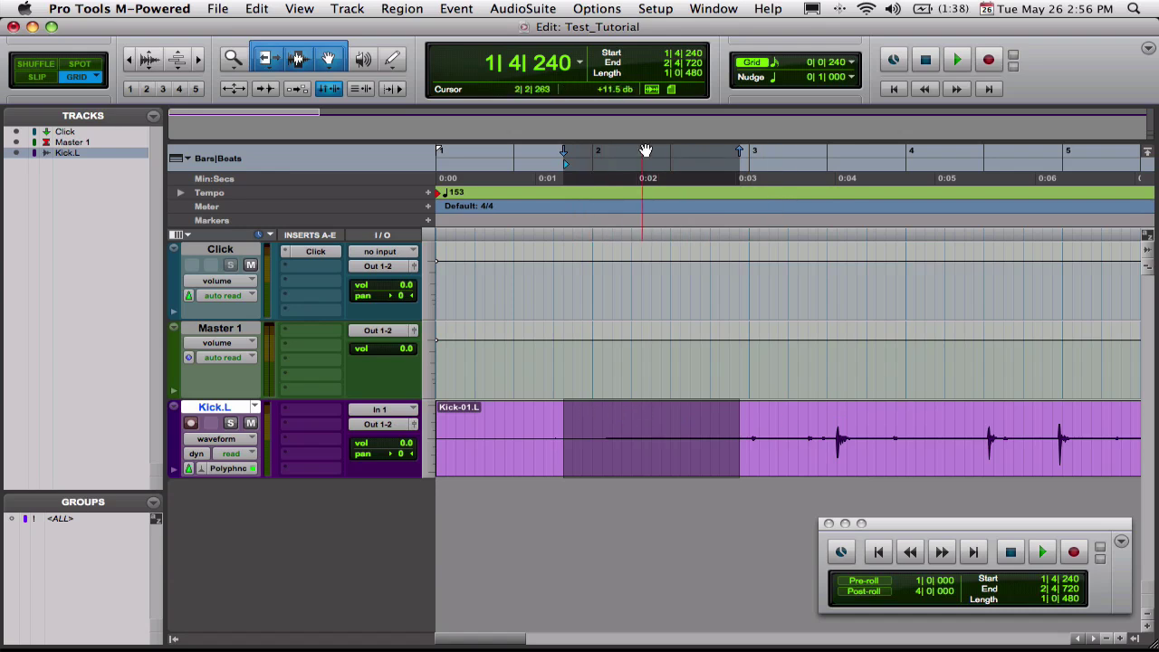
{"action": "left_click", "coordinate": [515, 168]}
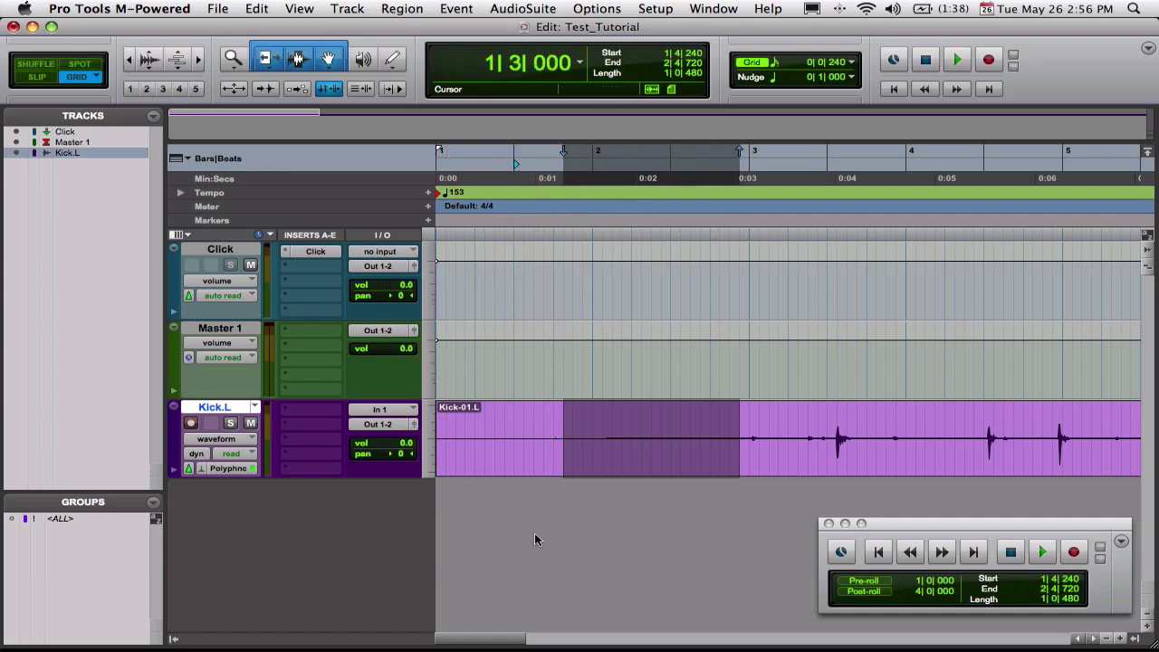
{"action": "left_click", "coordinate": [524, 431]}
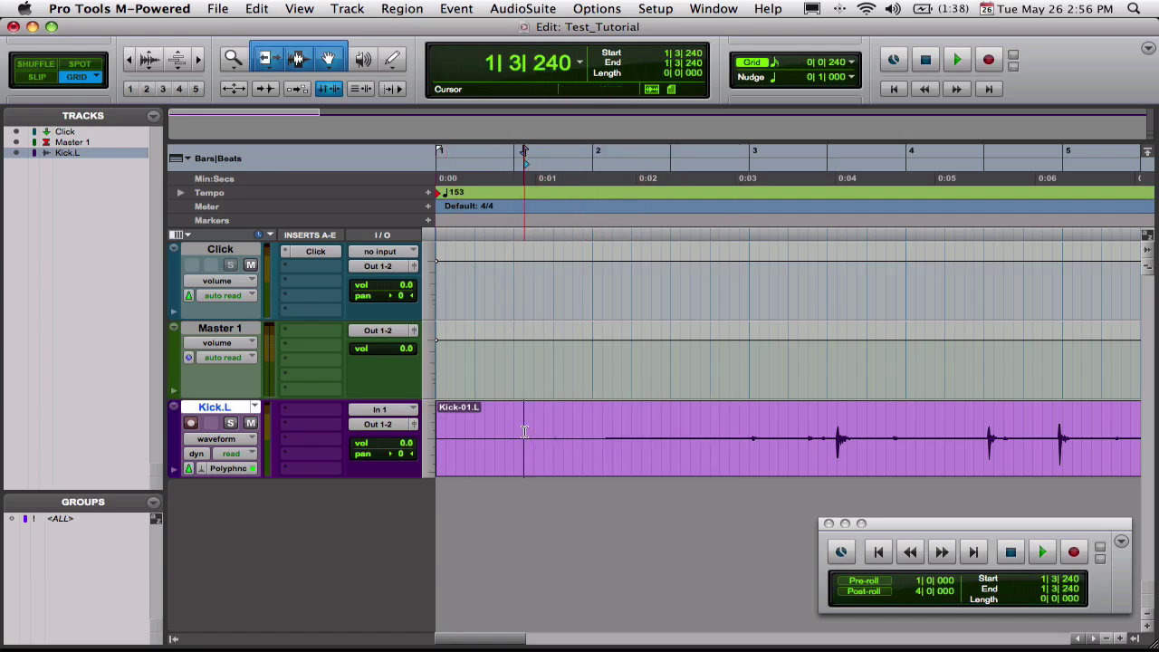
Step: Turn off Link Timeline and Edit Selection and Tab to Transients, then test-select 1|4|000 to 2|3|480
{"action": "left_click", "coordinate": [327, 89]}
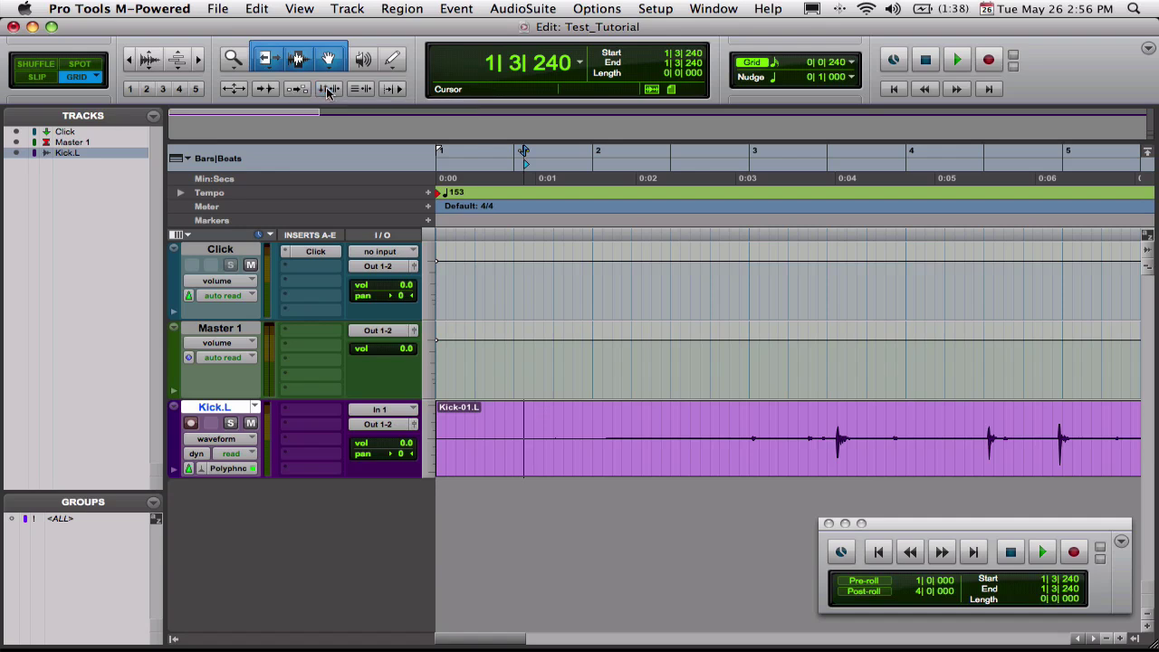
{"action": "left_click", "coordinate": [392, 89]}
{"action": "left_click", "coordinate": [390, 91]}
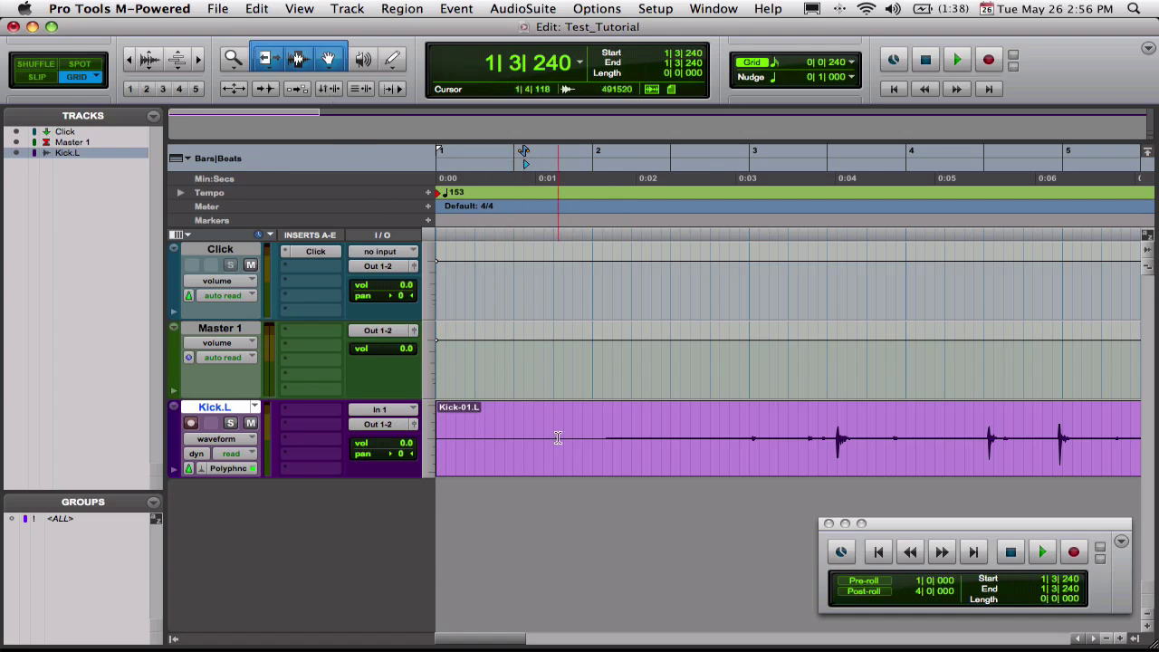
{"action": "left_click_drag", "start_coordinate": [555, 439], "coordinate": [729, 438]}
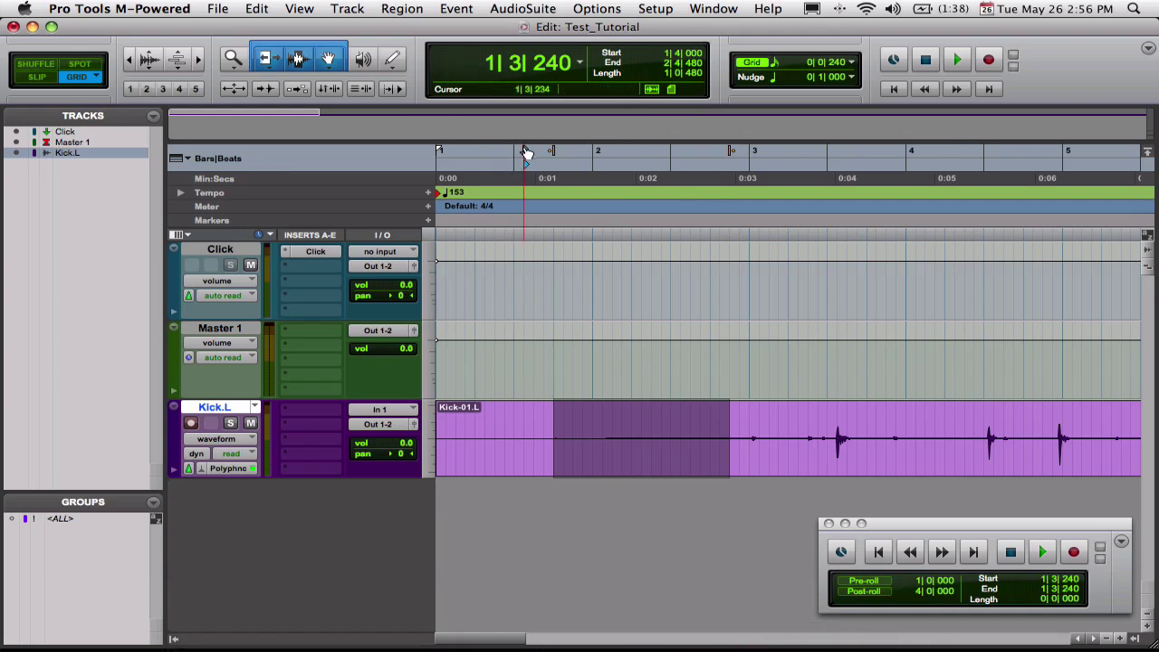
{"action": "left_click", "coordinate": [534, 417]}
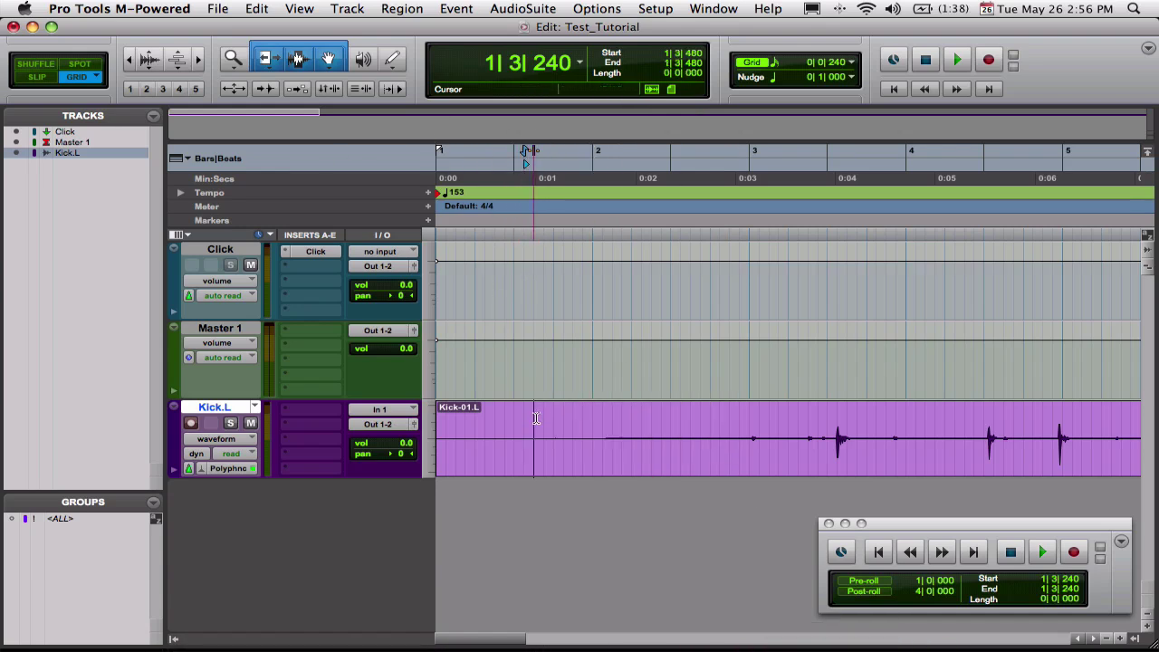
Step: Play the Kick-01.L recording from near its start, then again from bar 1 beat 3
{"action": "left_click", "coordinate": [390, 88]}
{"action": "left_click", "coordinate": [466, 438]}
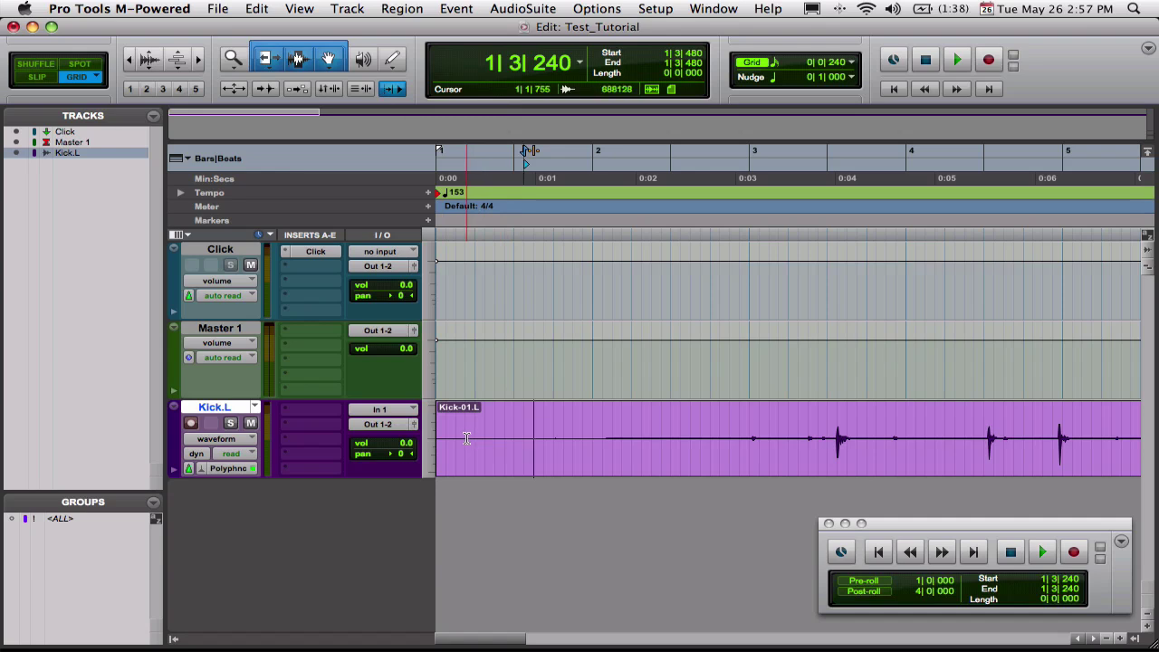
{"action": "key", "text": "space"}
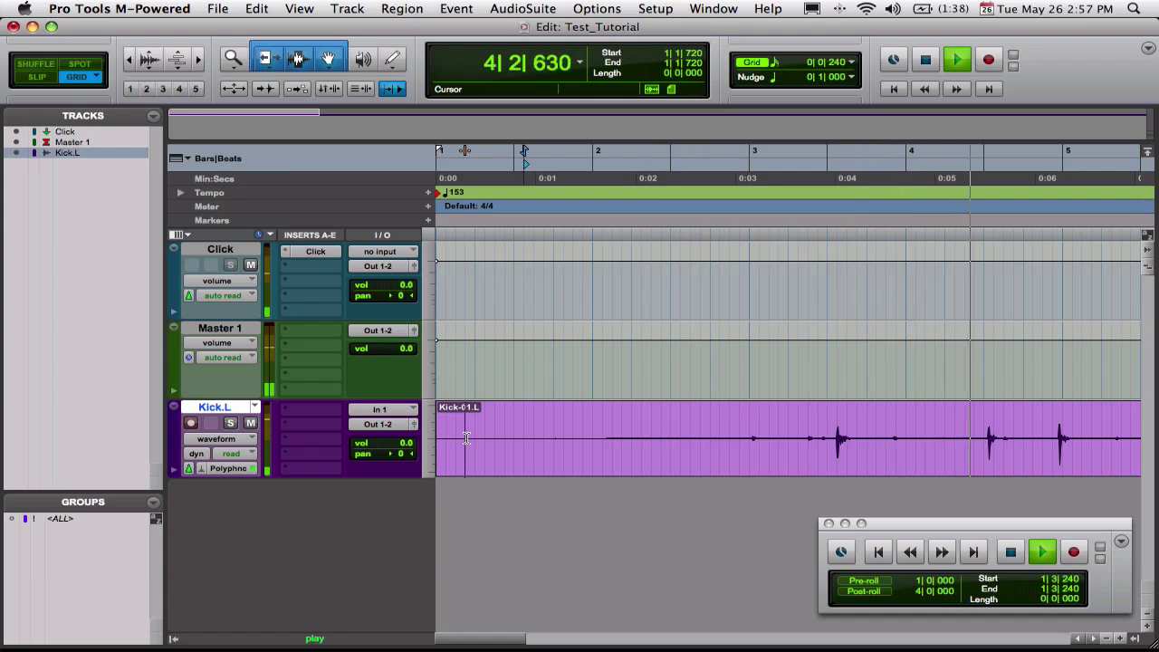
{"action": "key", "text": "space"}
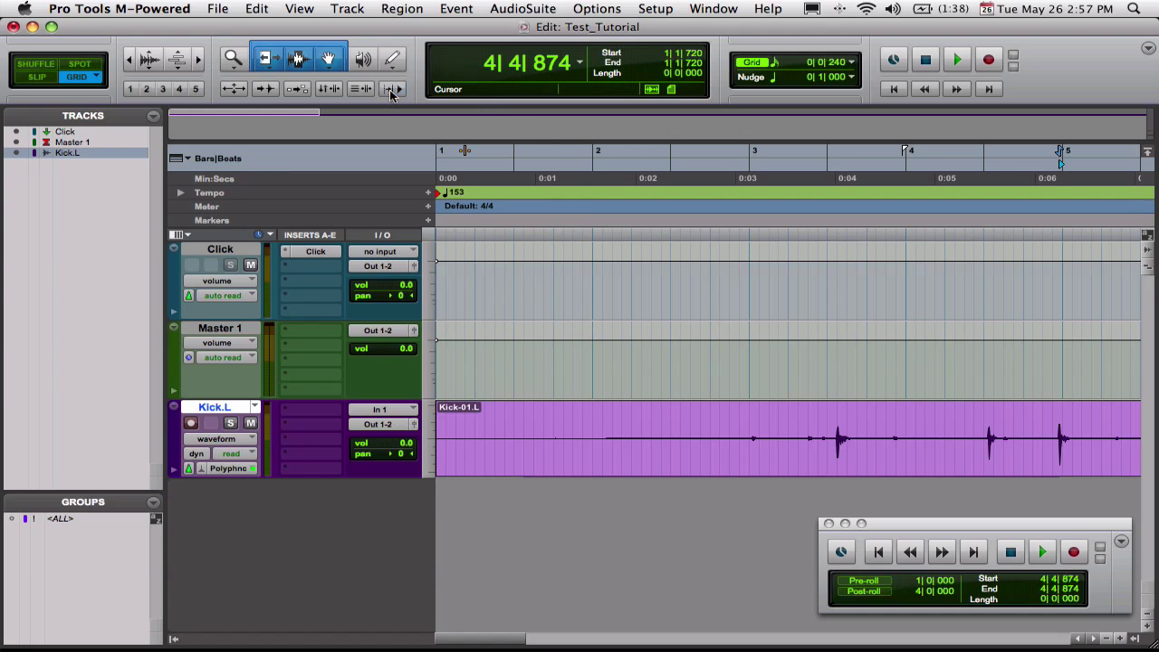
{"action": "left_click", "coordinate": [512, 372]}
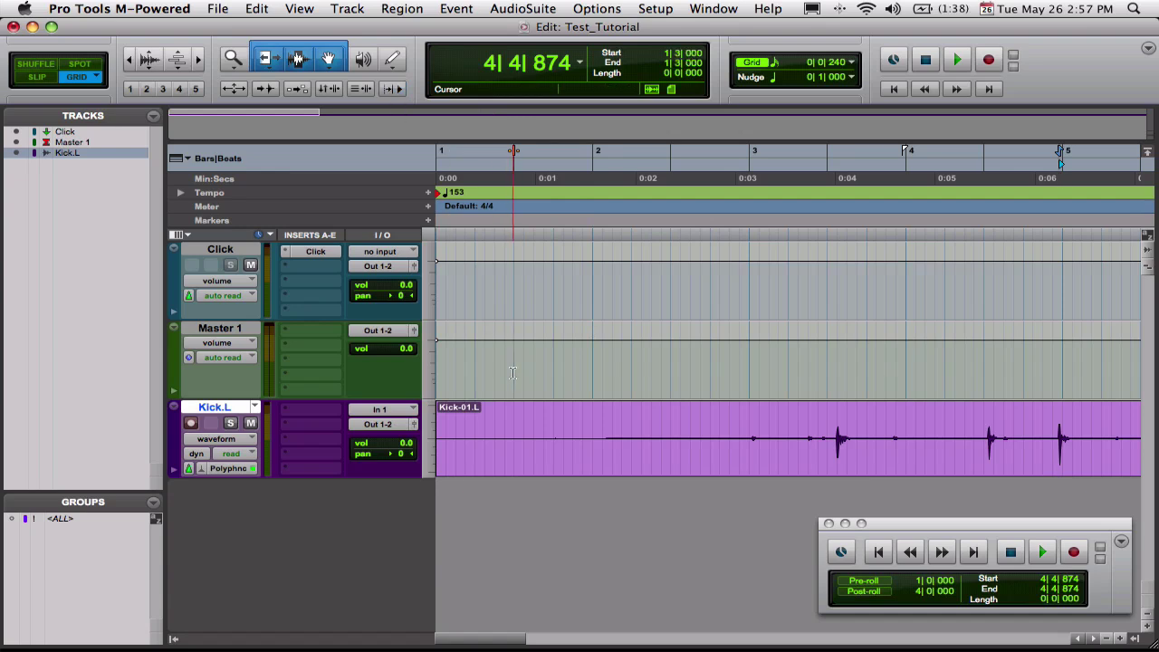
{"action": "key", "text": "space"}
{"action": "key", "text": "space"}
{"action": "left_click", "coordinate": [515, 152]}
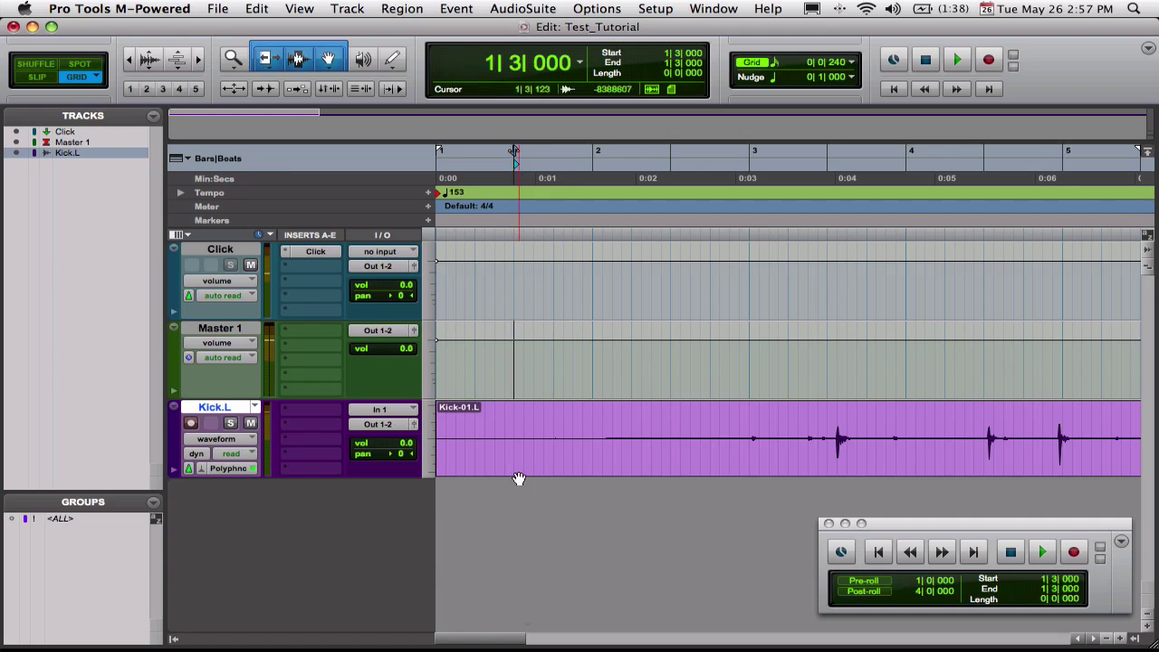
{"action": "key", "text": "space"}
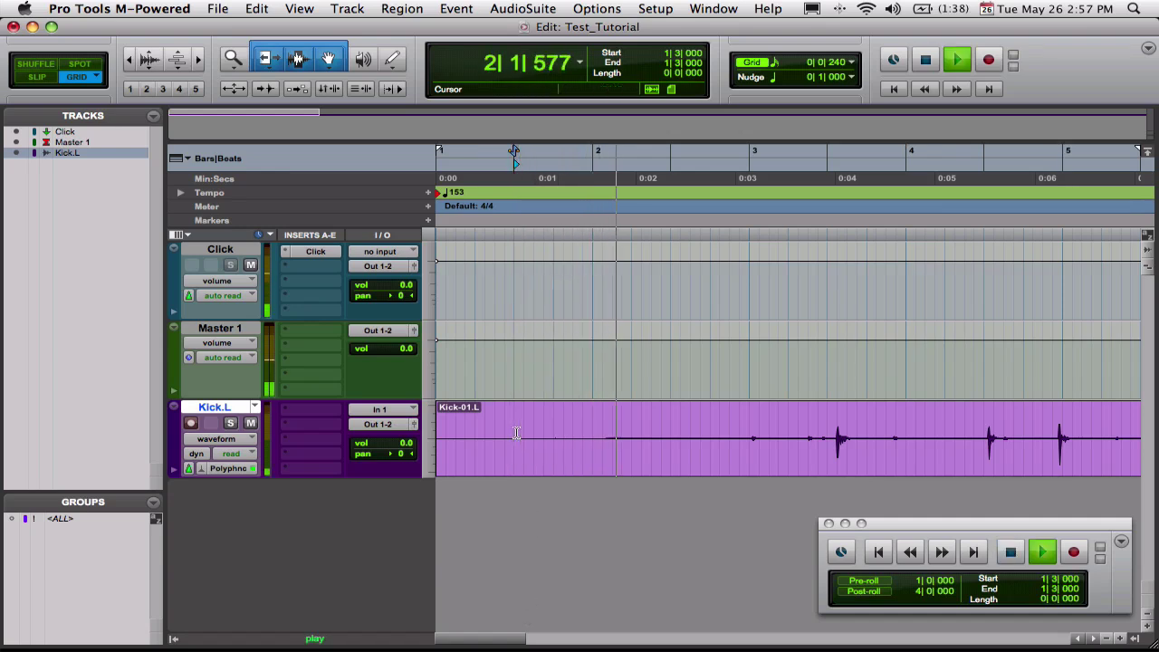
{"action": "key", "text": "space"}
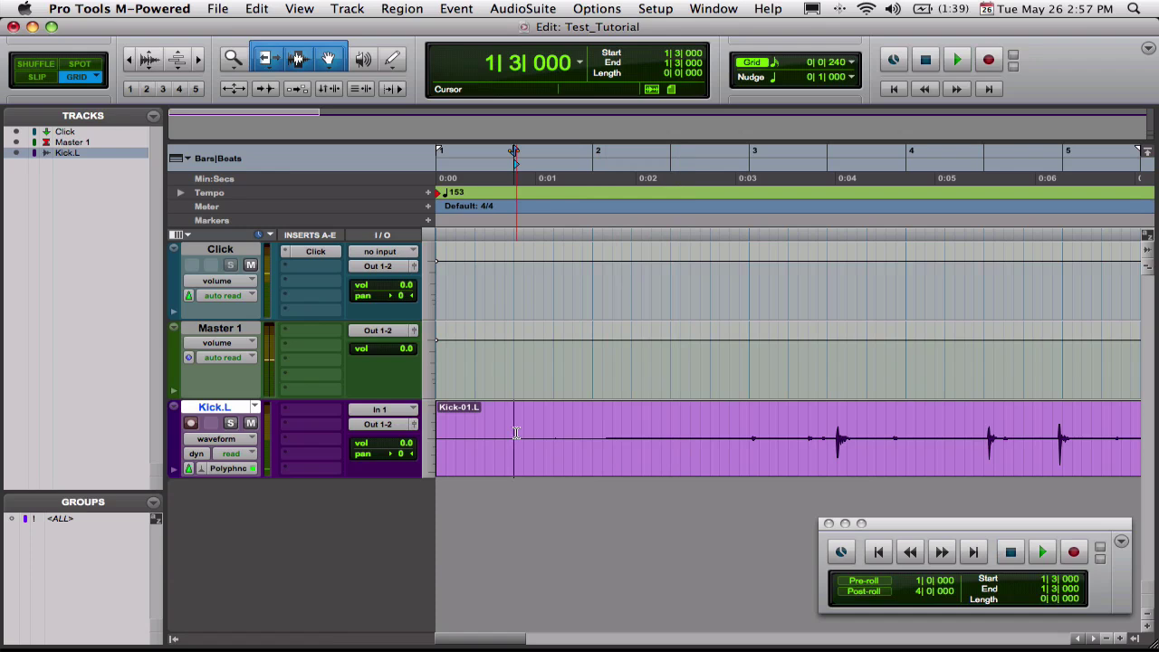
Step: Enable Insertion Follows Playback, then play, stop, and restart from the stopping point
{"action": "left_click", "coordinate": [386, 88]}
{"action": "key", "text": "space"}
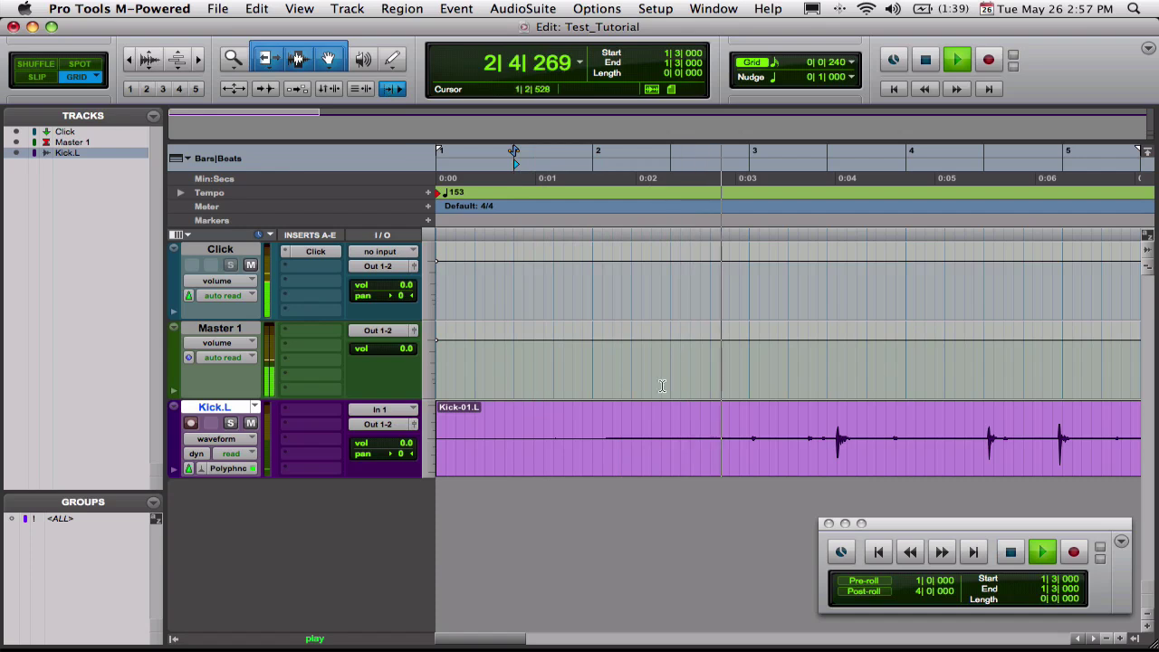
{"action": "key", "text": "space"}
{"action": "key", "text": "space"}
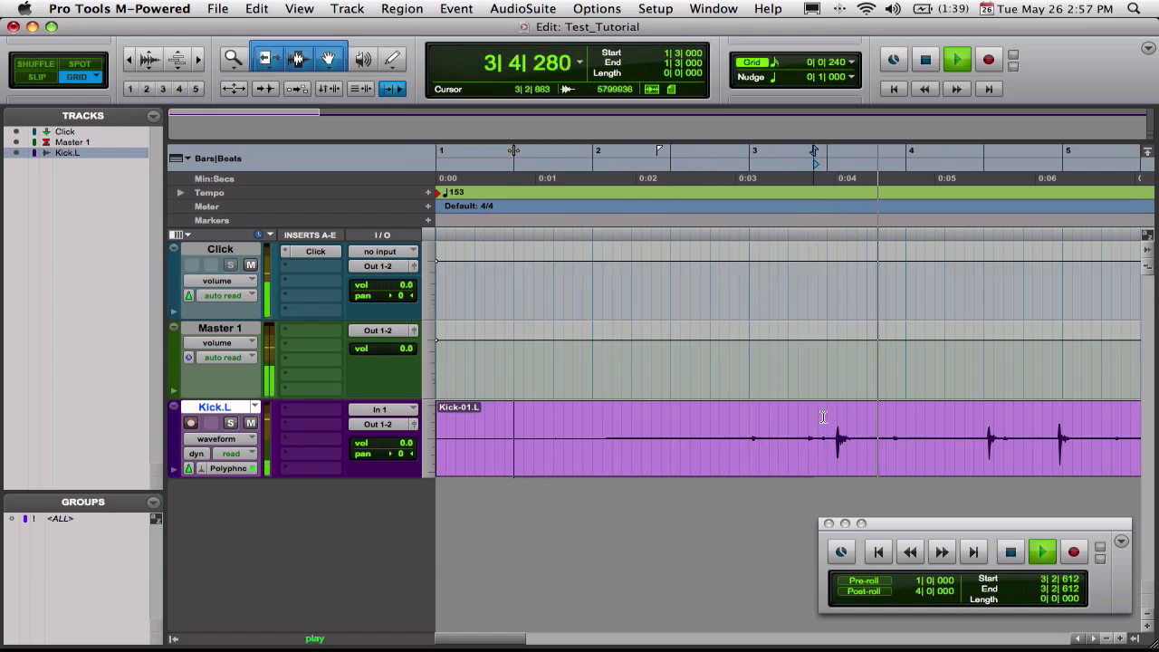
{"action": "key", "text": "space"}
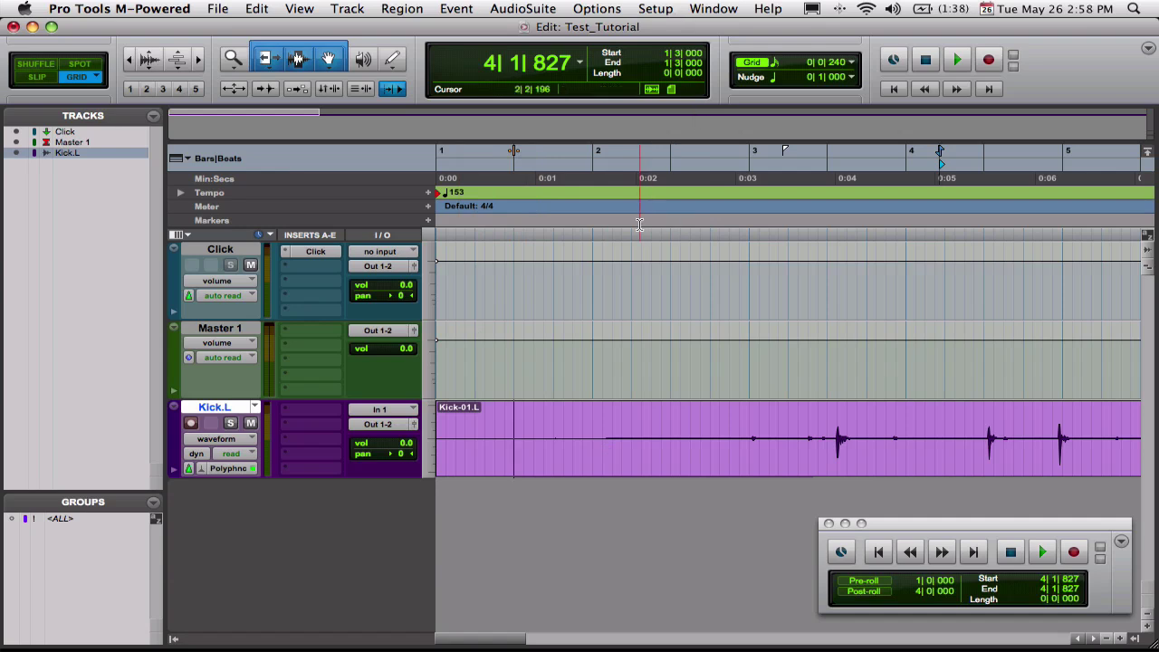
Step: In the Mix window, raise the Master 1 fader to +2.1
{"action": "key", "text": "super+equal"}
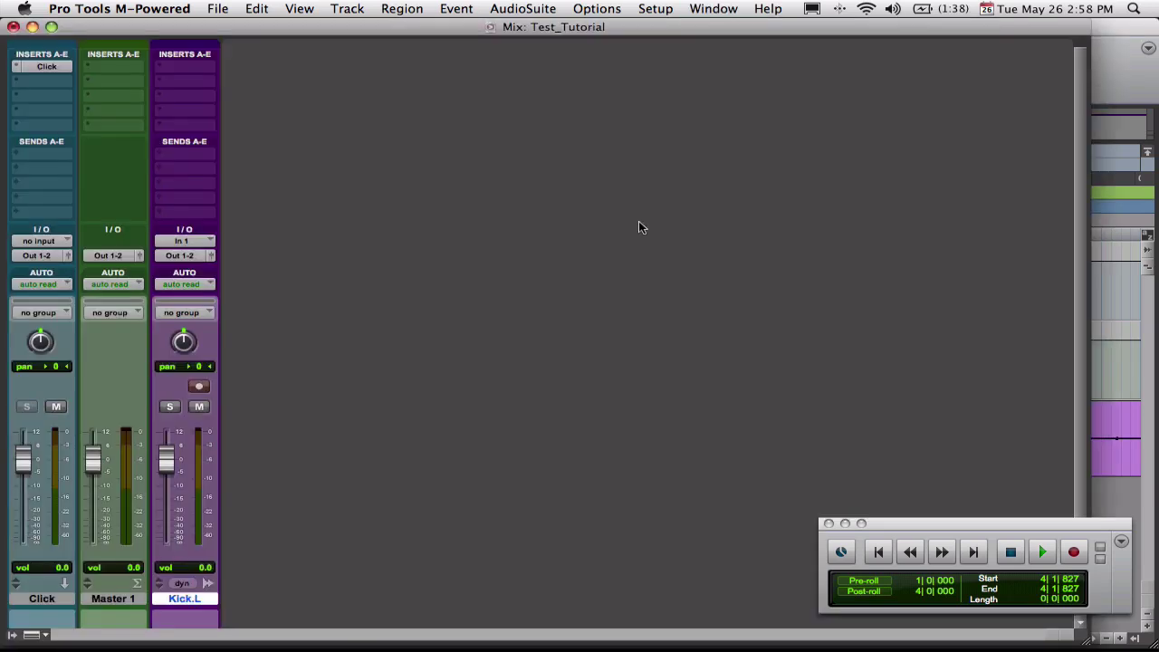
{"action": "left_click_drag", "start_coordinate": [551, 20], "coordinate": [592, 20]}
{"action": "left_click", "coordinate": [149, 66]}
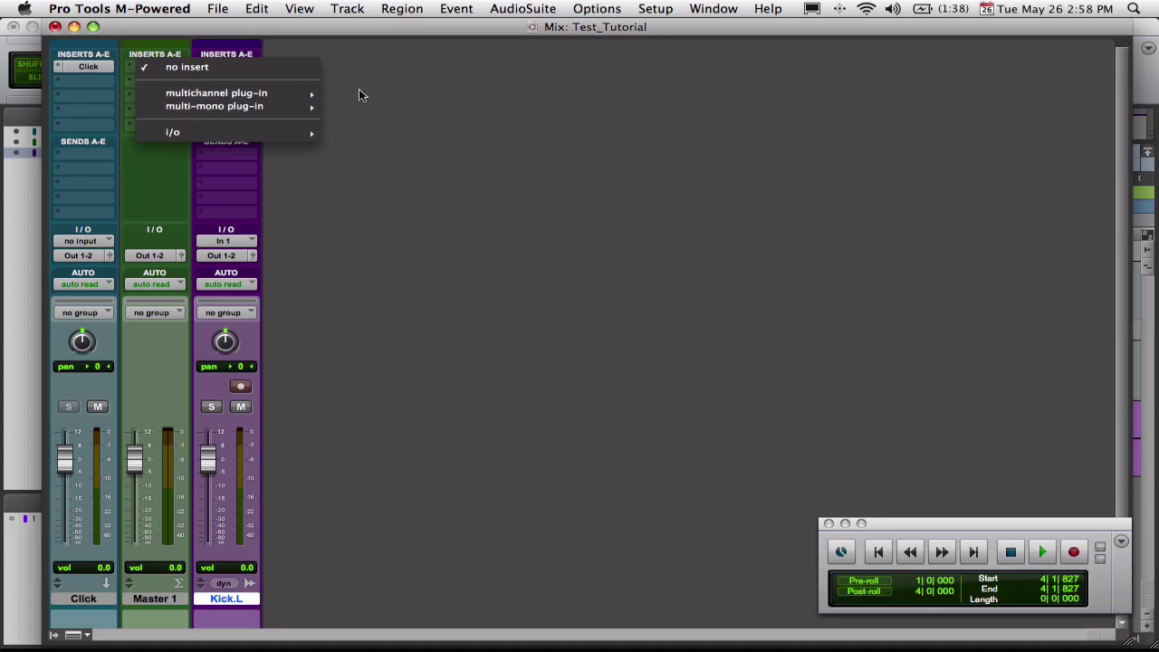
{"action": "left_click", "coordinate": [472, 134]}
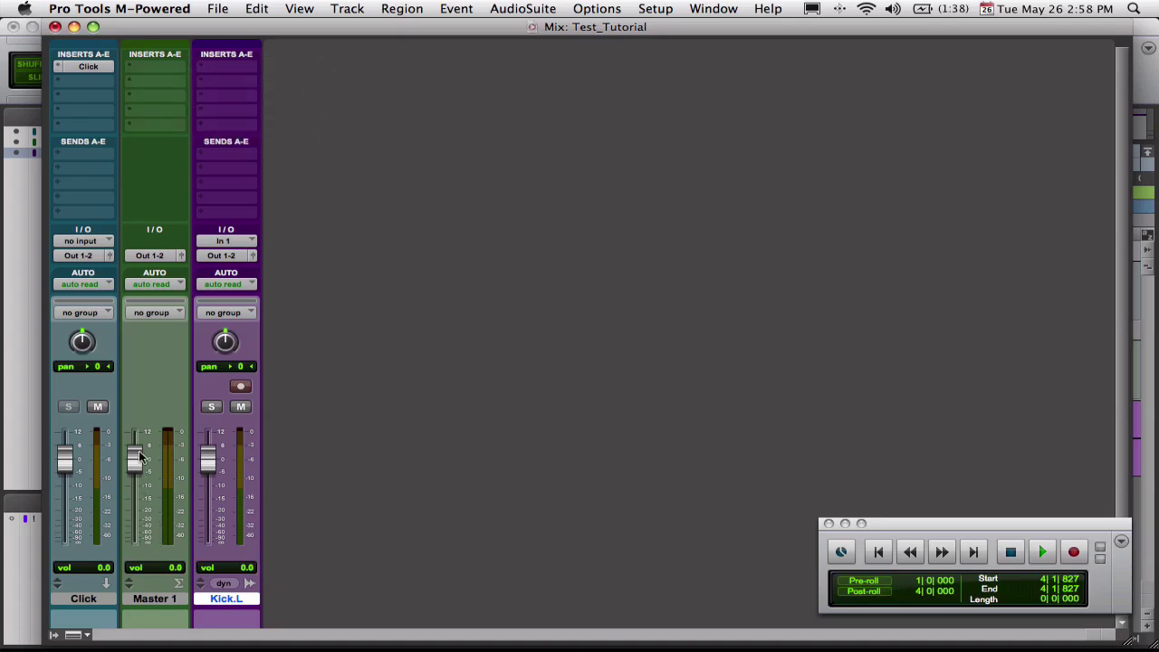
{"action": "mouse_move", "coordinate": [139, 457]}
{"action": "left_mouse_down"}
{"action": "mouse_move", "coordinate": [139, 443]}
{"action": "mouse_move", "coordinate": [138, 473]}
{"action": "mouse_move", "coordinate": [139, 450]}
{"action": "left_mouse_up"}
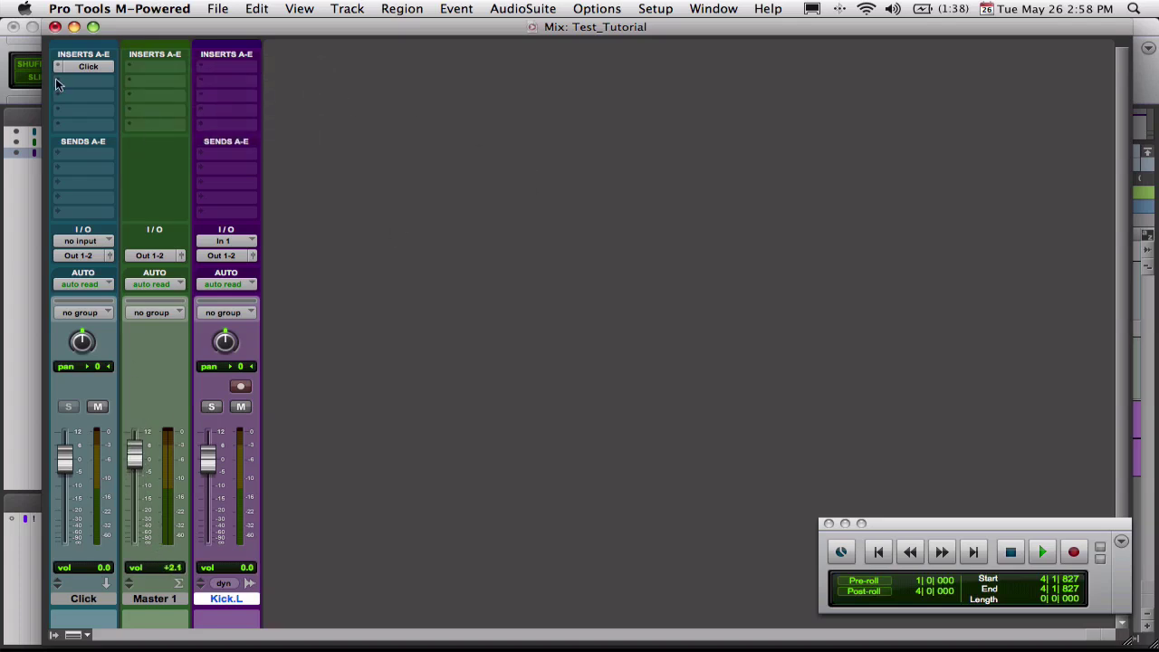
{"action": "left_click", "coordinate": [56, 28]}
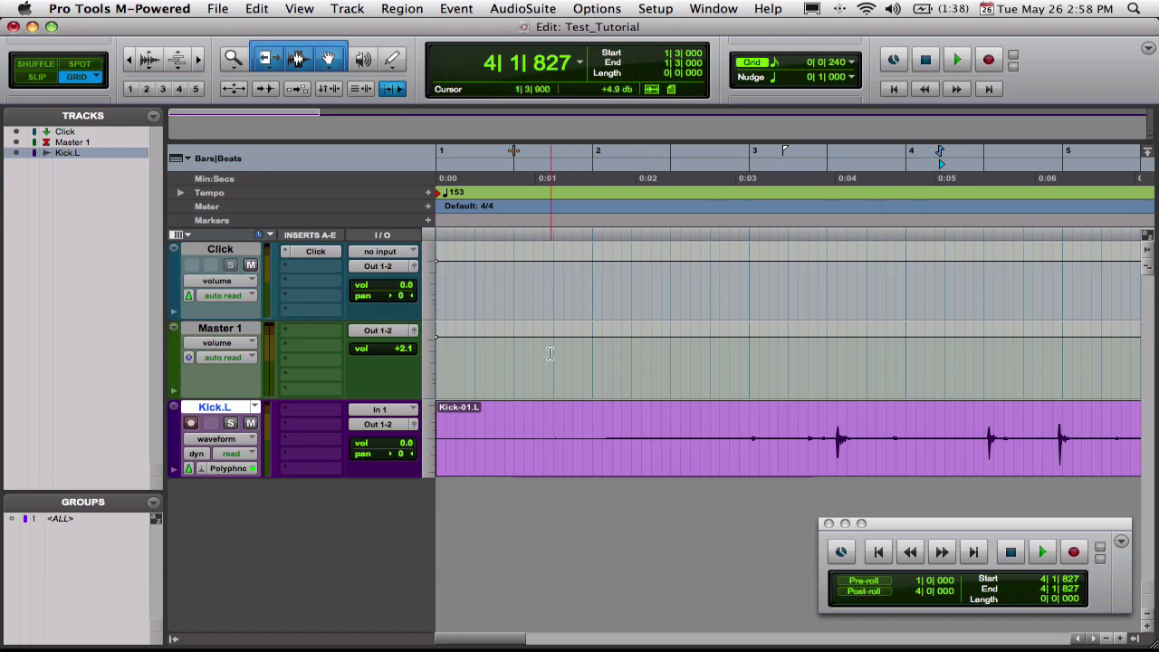
Step: Return to the Edit window, toggling Mix and Edit with Cmd+=
{"action": "left_click", "coordinate": [702, 8]}
{"action": "left_click", "coordinate": [670, 88]}
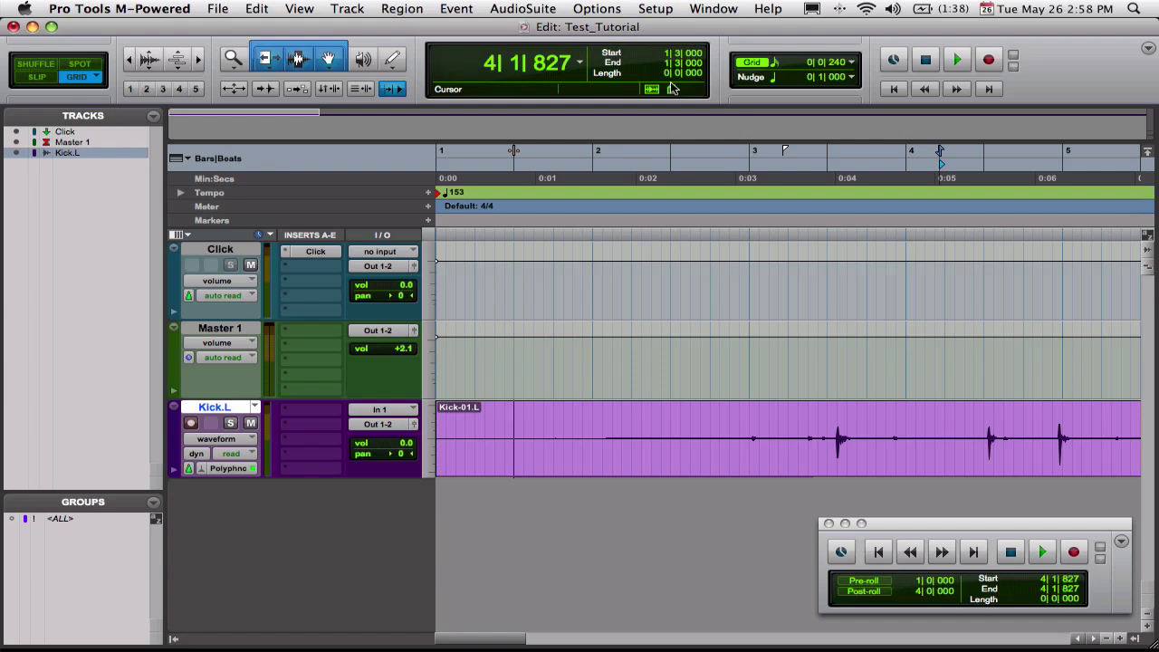
{"action": "key", "text": "super+equal"}
{"action": "key", "text": "super+equal"}
{"action": "key", "text": "super+equal"}
{"action": "key", "text": "super+equal"}
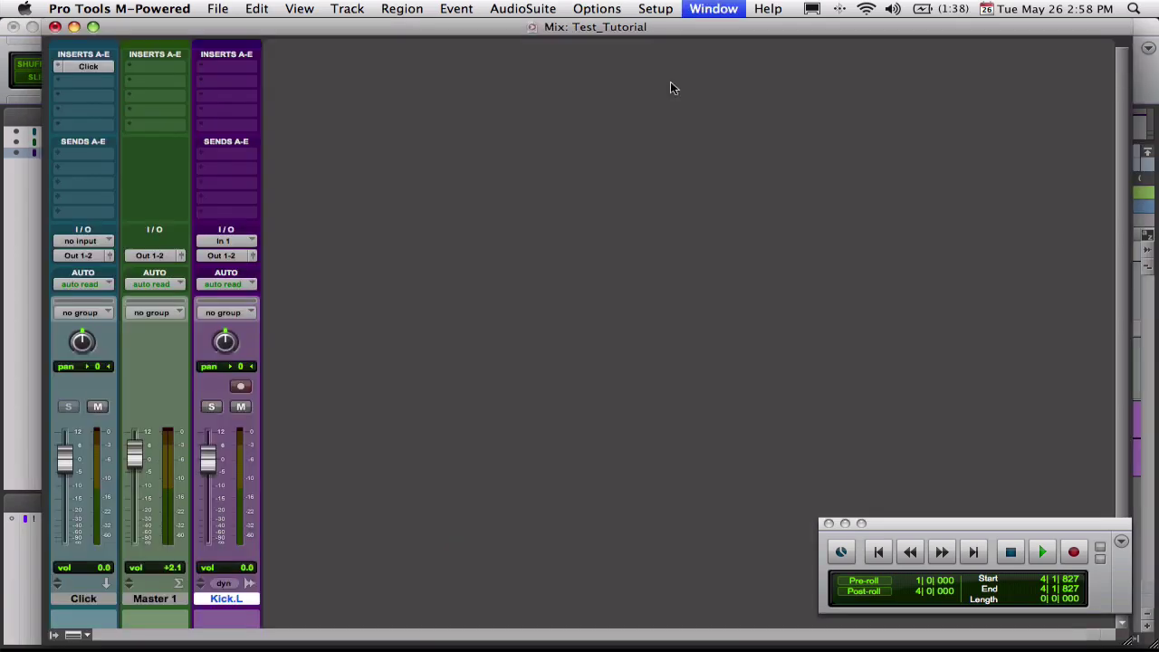
{"action": "key", "text": "super+equal"}
{"action": "key", "text": "super+equal"}
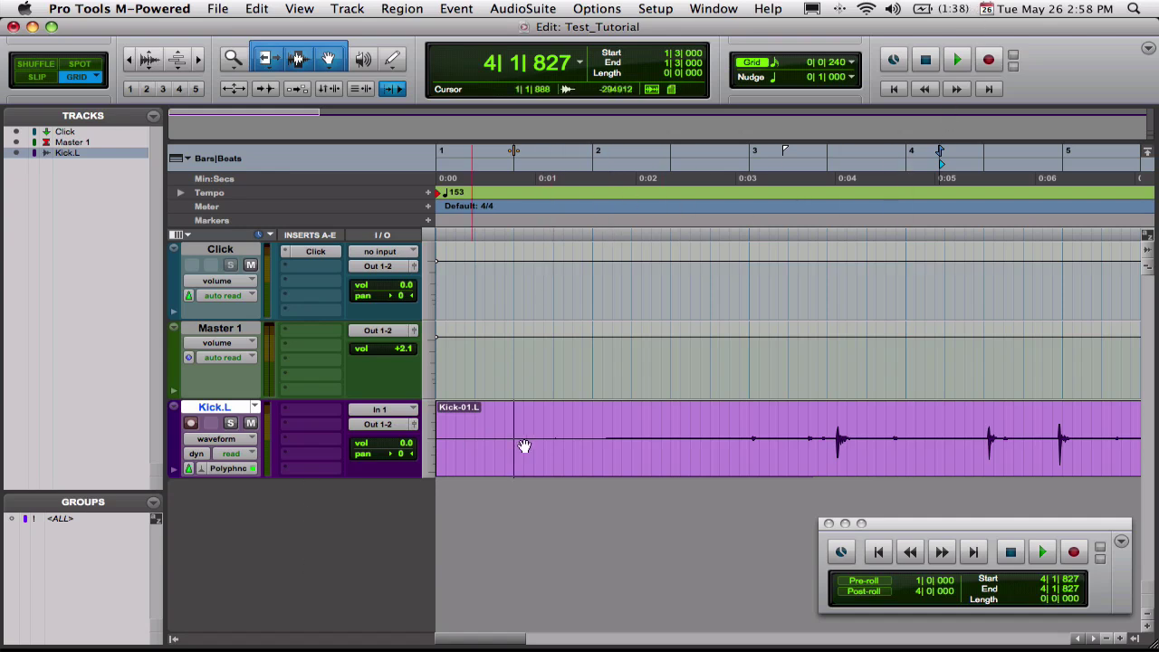
Step: Delete the Kick-01.L region, record-arm Kick.L, and set its input to In 5 (Mono)
{"action": "key", "text": "Delete"}
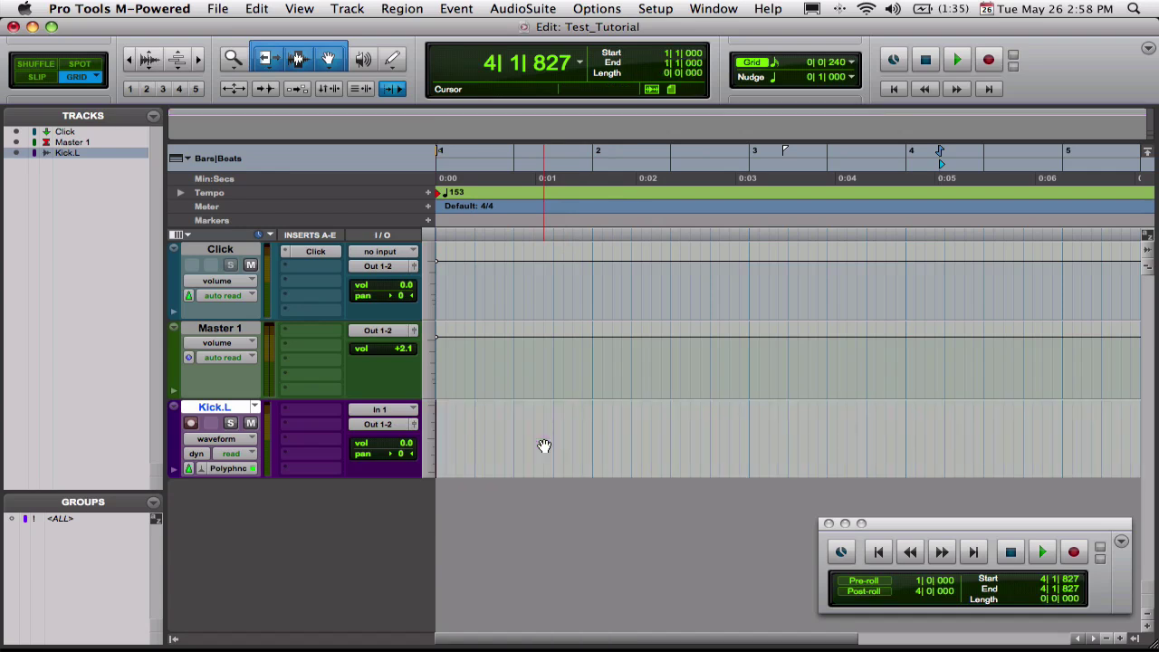
{"action": "left_click", "coordinate": [988, 61]}
{"action": "left_click", "coordinate": [190, 423]}
{"action": "left_click", "coordinate": [378, 410]}
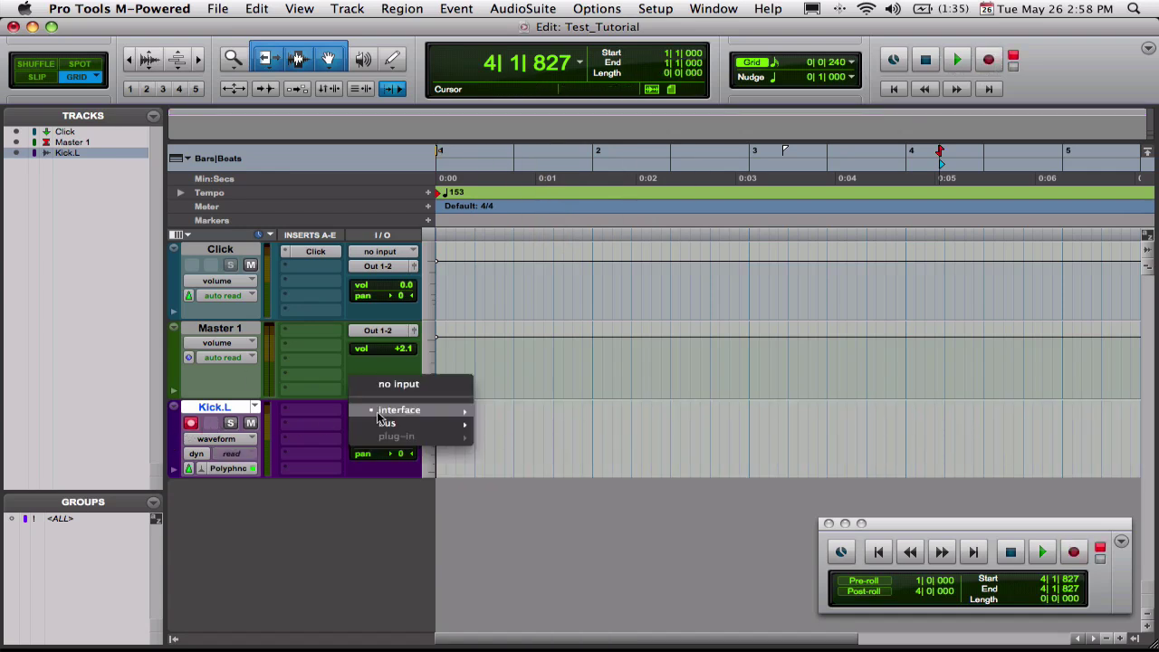
{"action": "mouse_move", "coordinate": [417, 410]}
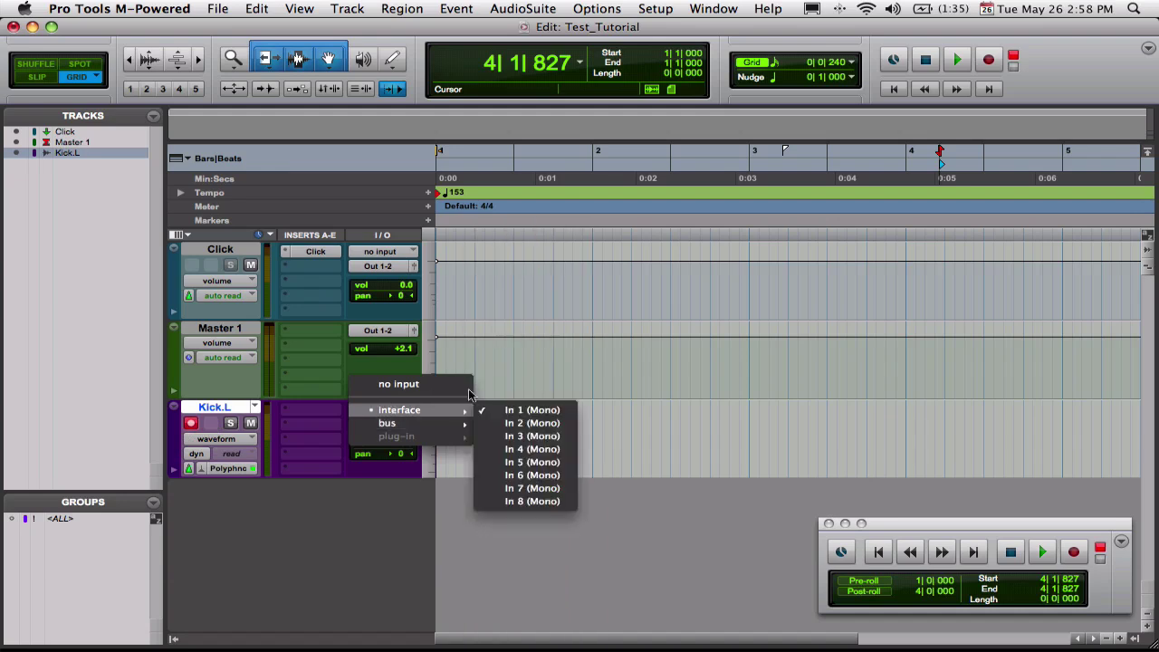
{"action": "left_click", "coordinate": [532, 461]}
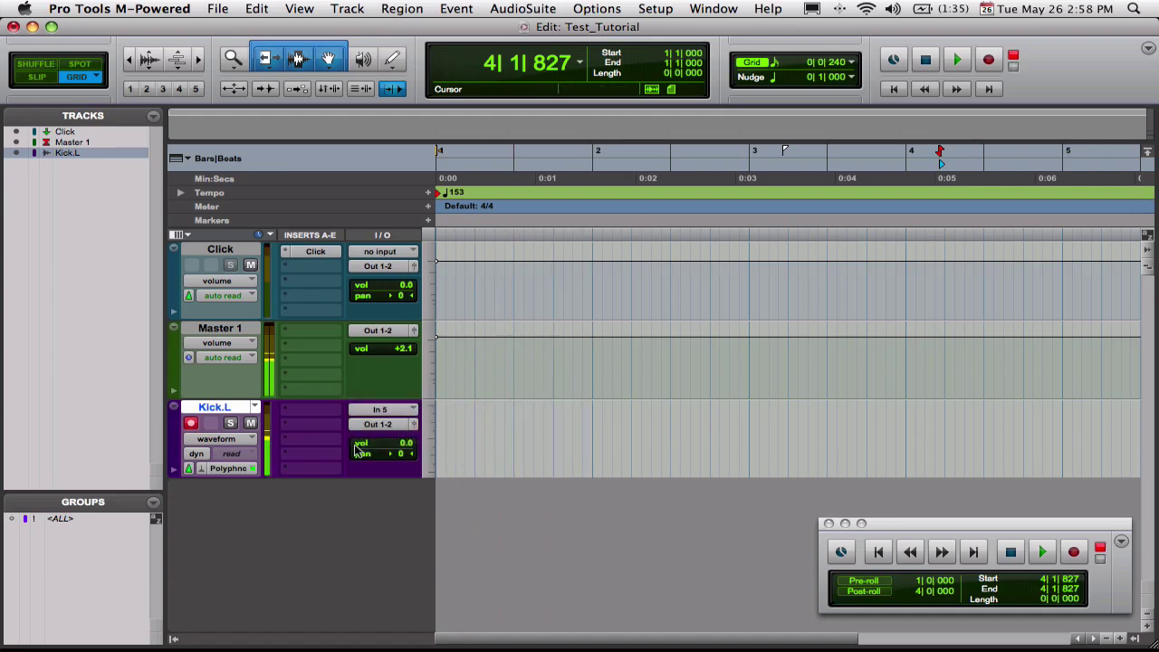
Step: Arm the transport, place the edit point in Kick.L near bar 4, and record a brief take
{"action": "left_click", "coordinate": [988, 61]}
{"action": "left_click", "coordinate": [1137, 7]}
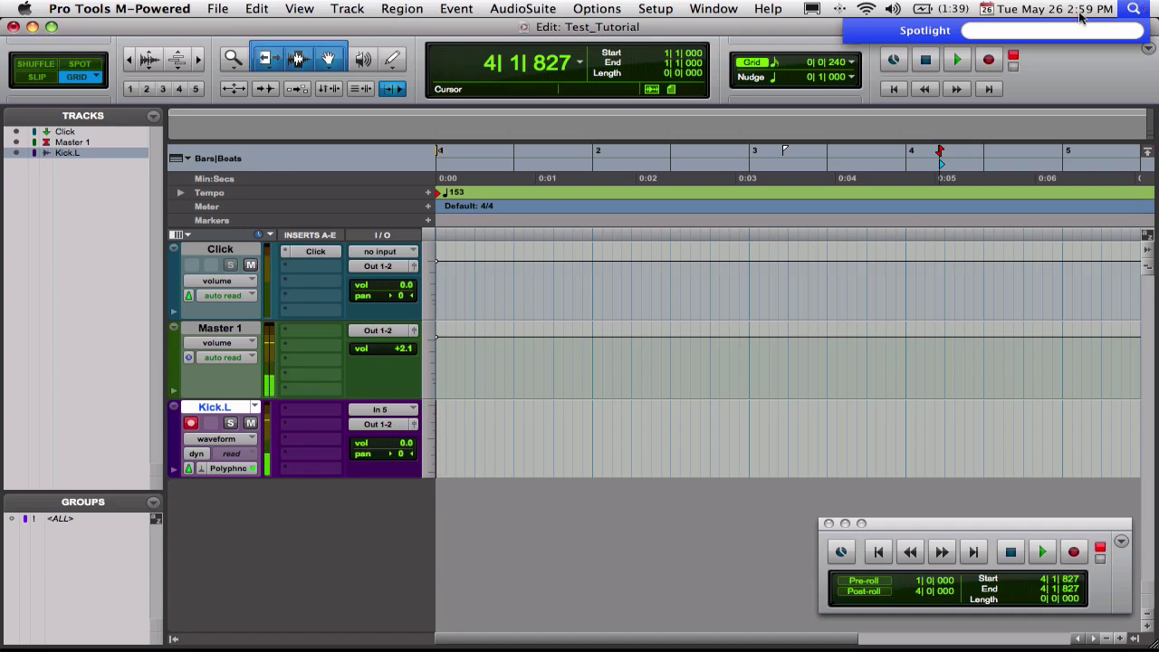
{"action": "left_click", "coordinate": [1137, 8]}
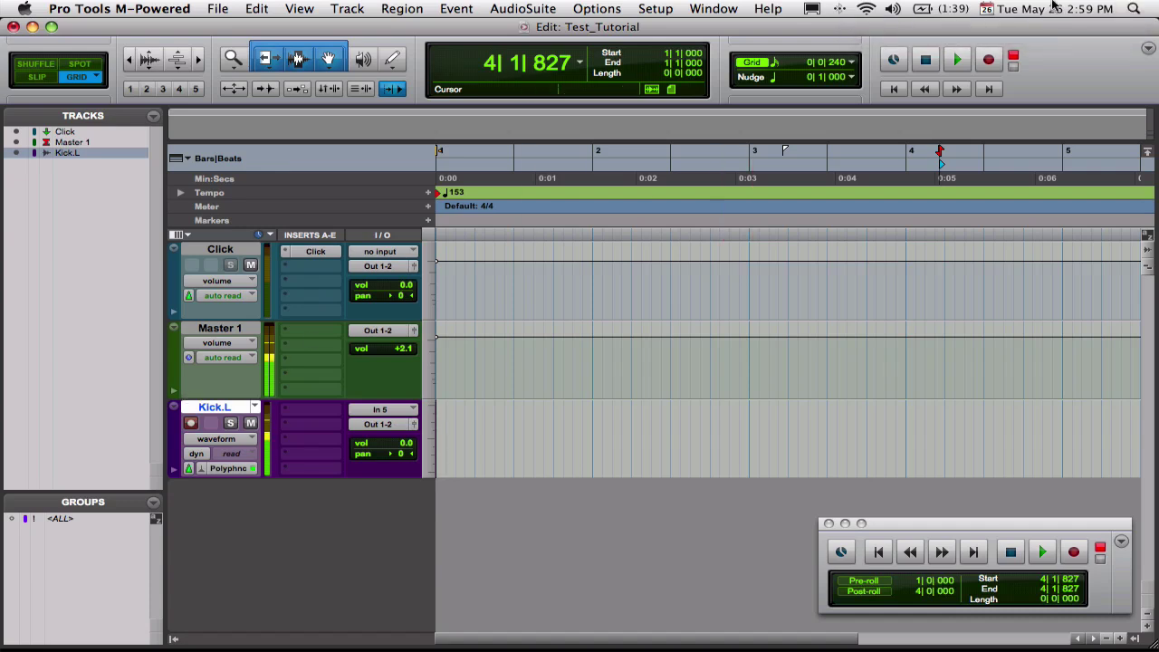
{"action": "left_click", "coordinate": [989, 63]}
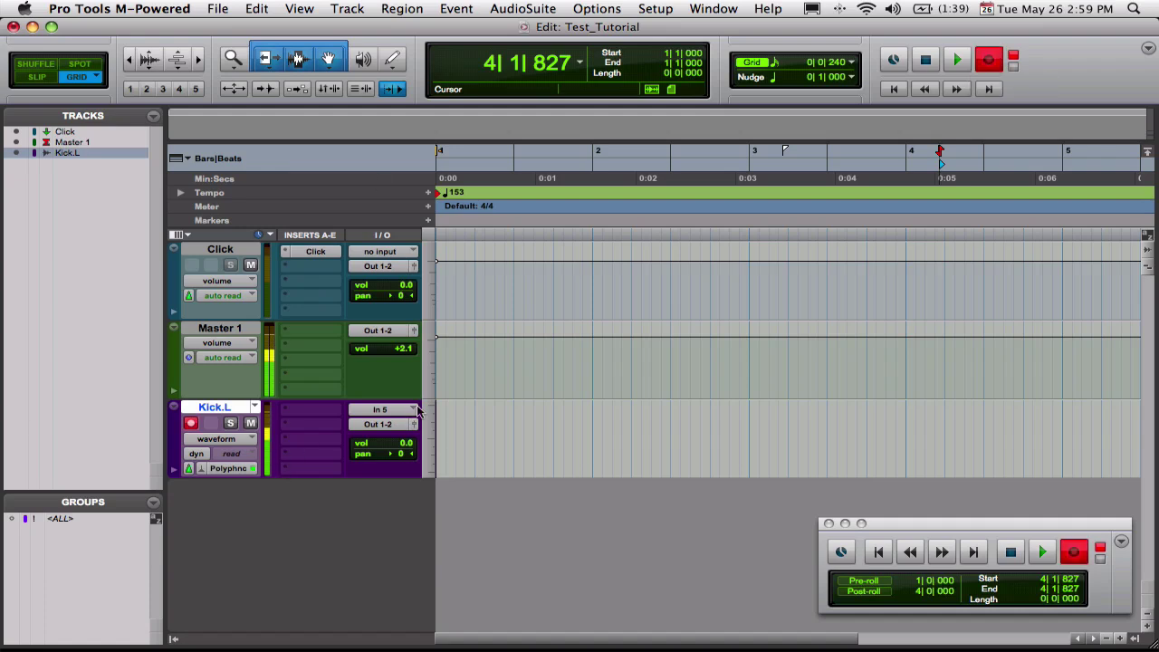
{"action": "left_click", "coordinate": [534, 425]}
{"action": "key", "text": "space"}
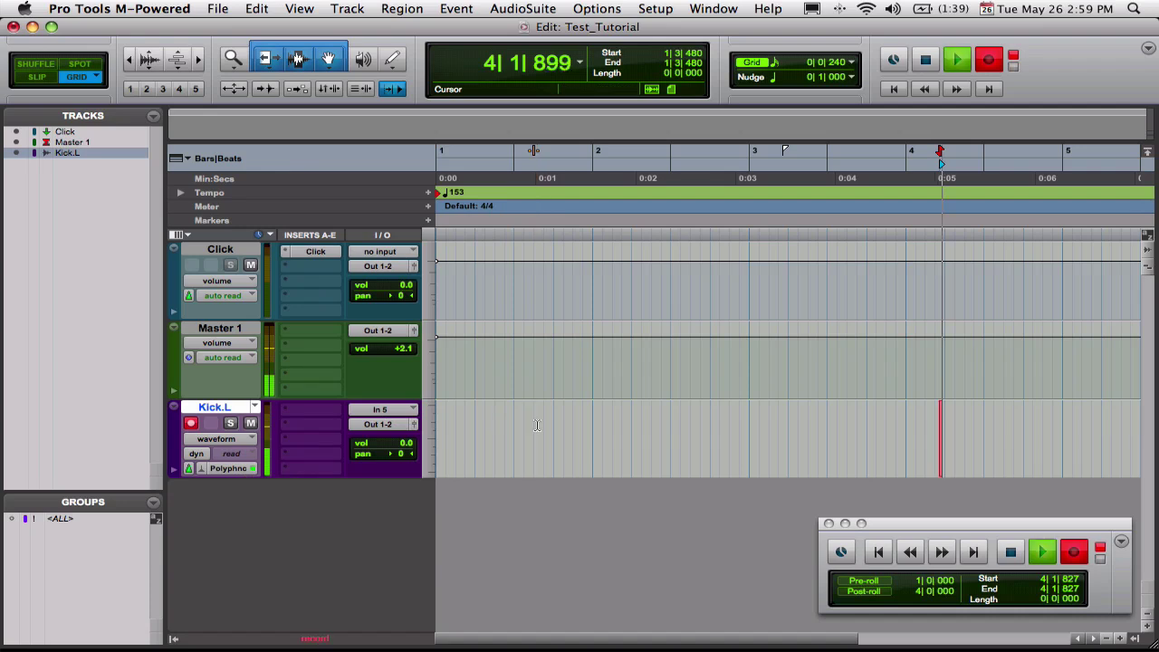
{"action": "key", "text": "space"}
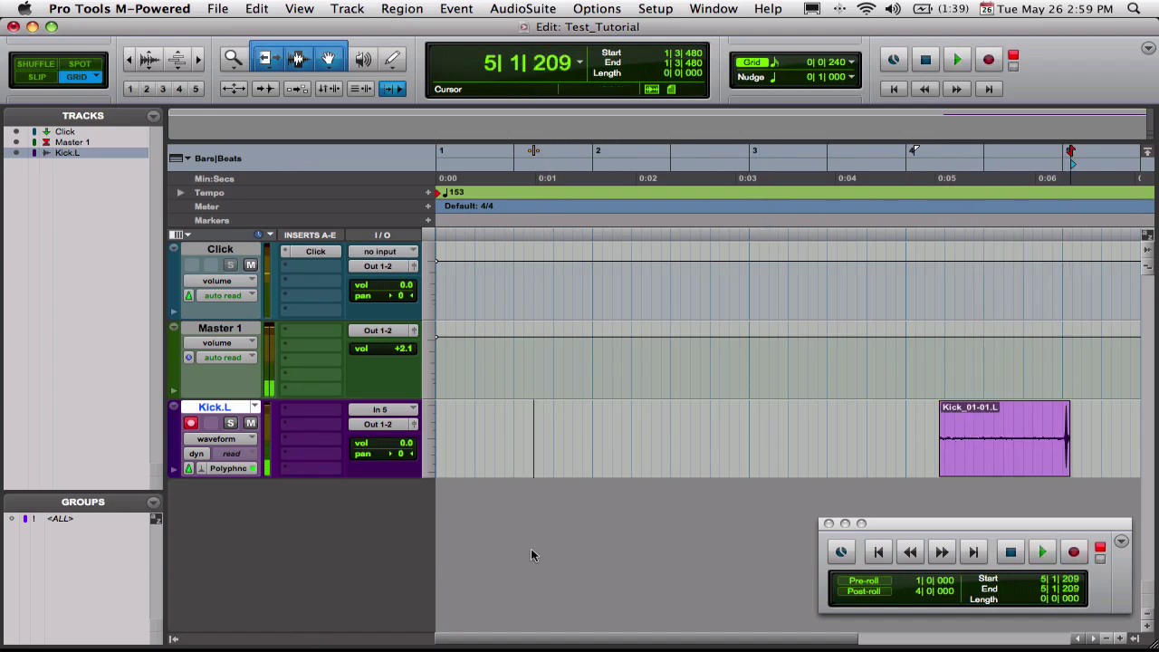
Step: Delete the Kick_01-01.L region and return the edit point to 1|1|000
{"action": "double_click", "coordinate": [983, 452]}
{"action": "key", "text": "Delete"}
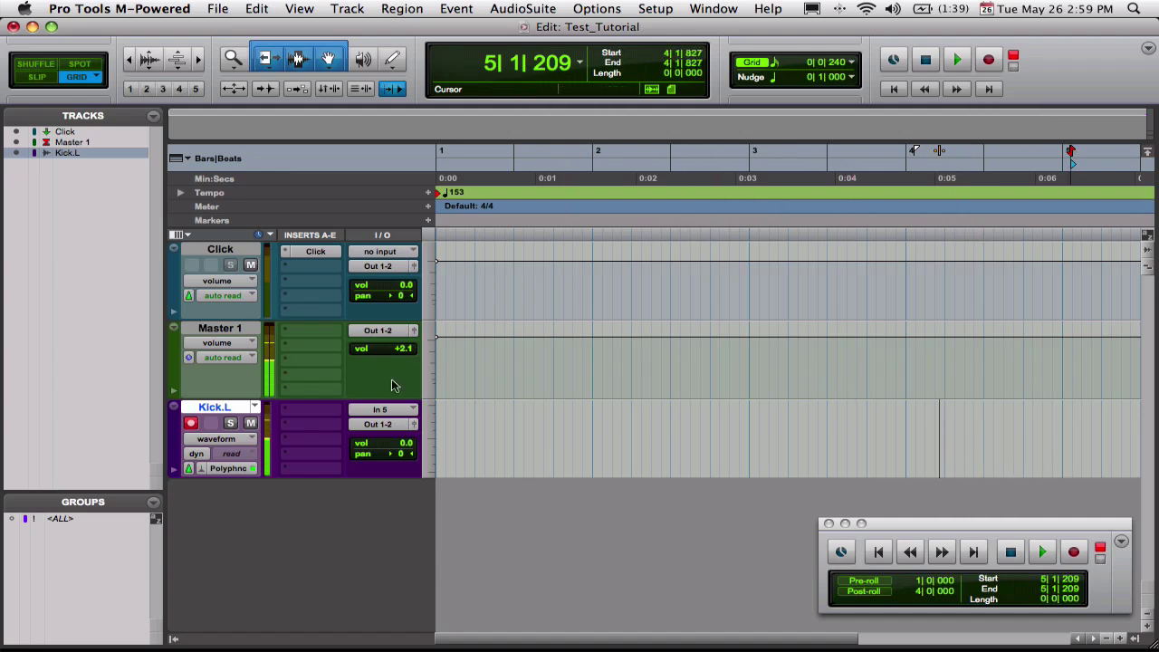
{"action": "left_click", "coordinate": [536, 436]}
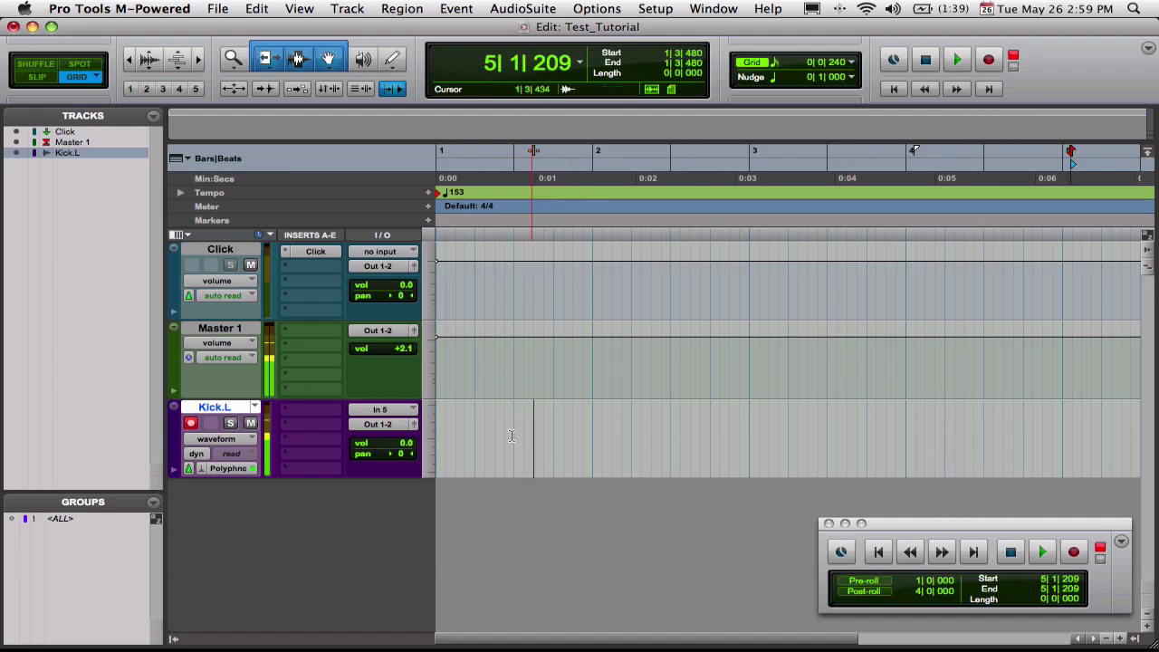
{"action": "left_click", "coordinate": [440, 438]}
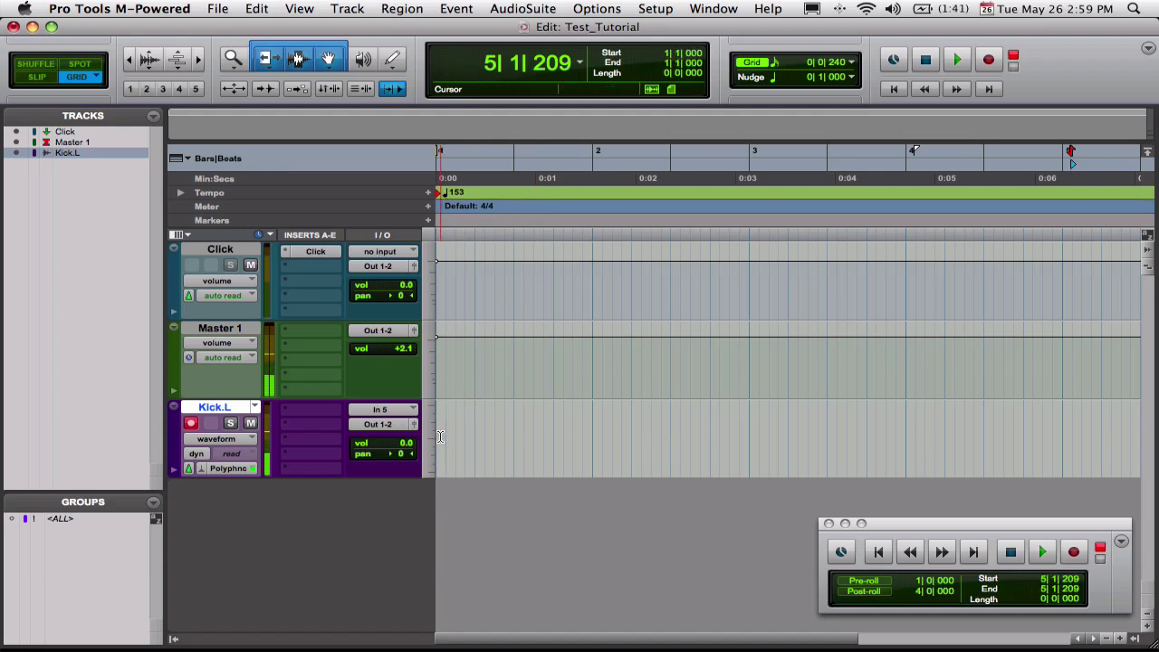